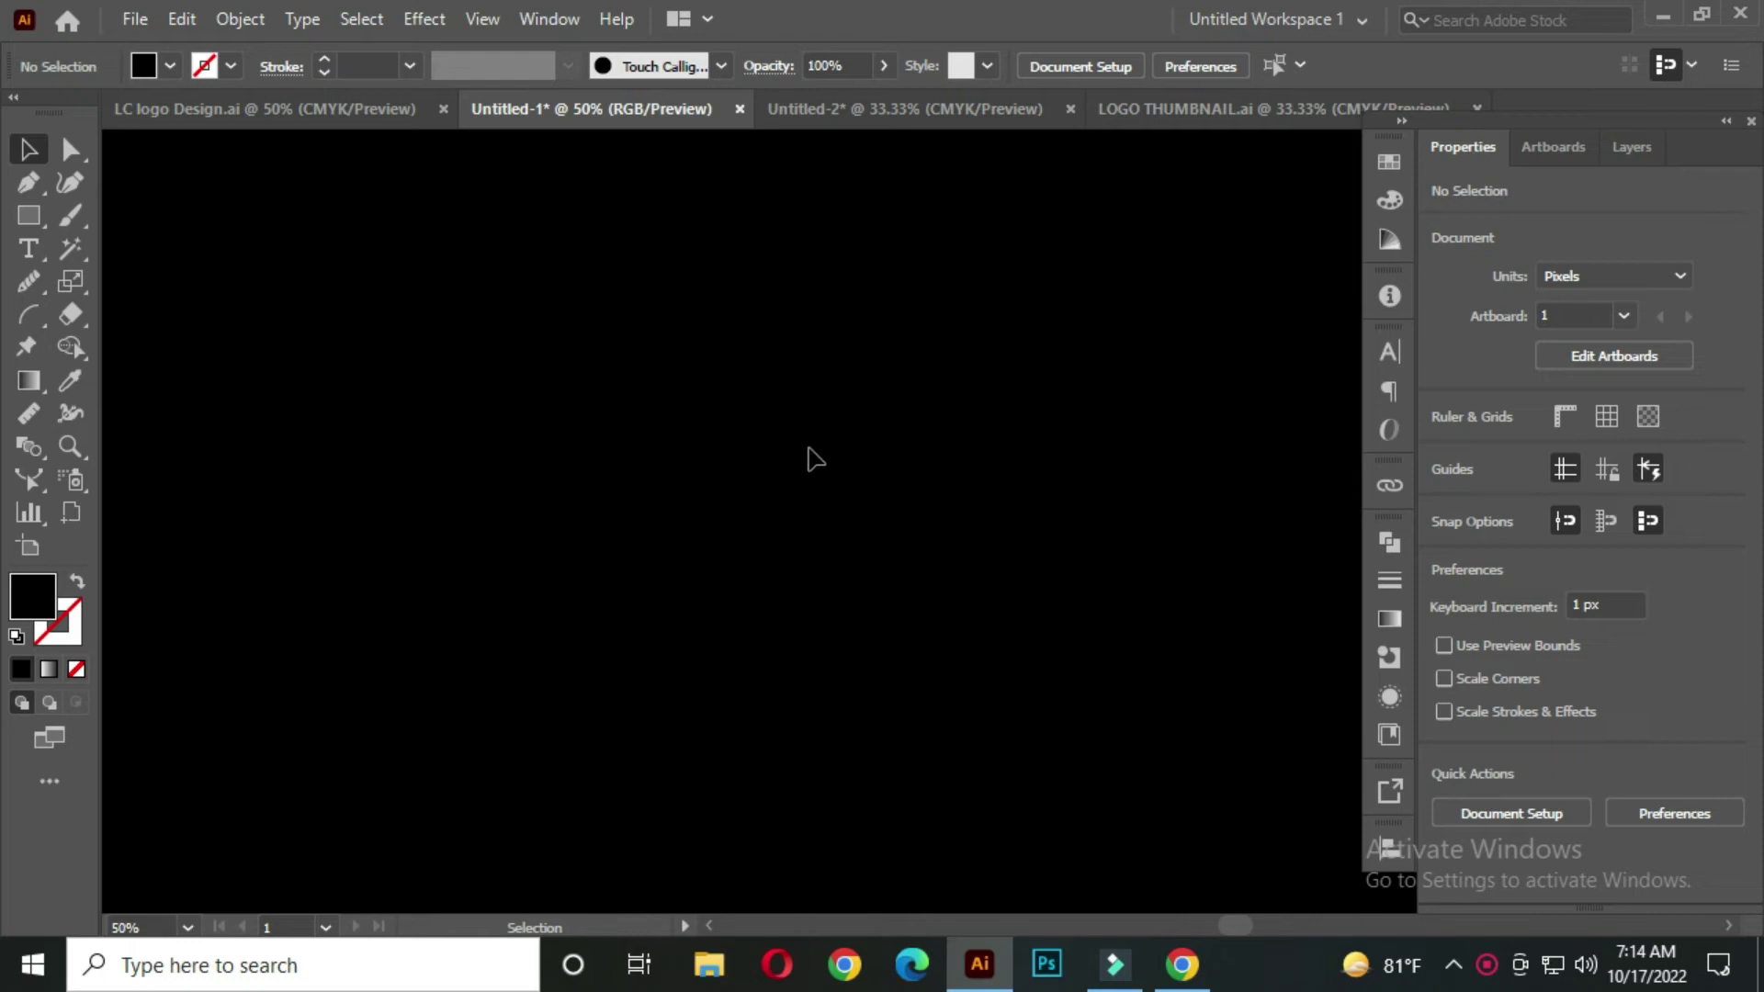
- Draw a vertical line about 644 px long near the artboard's left edge using the Line Segment Tool
right_click(34, 221)
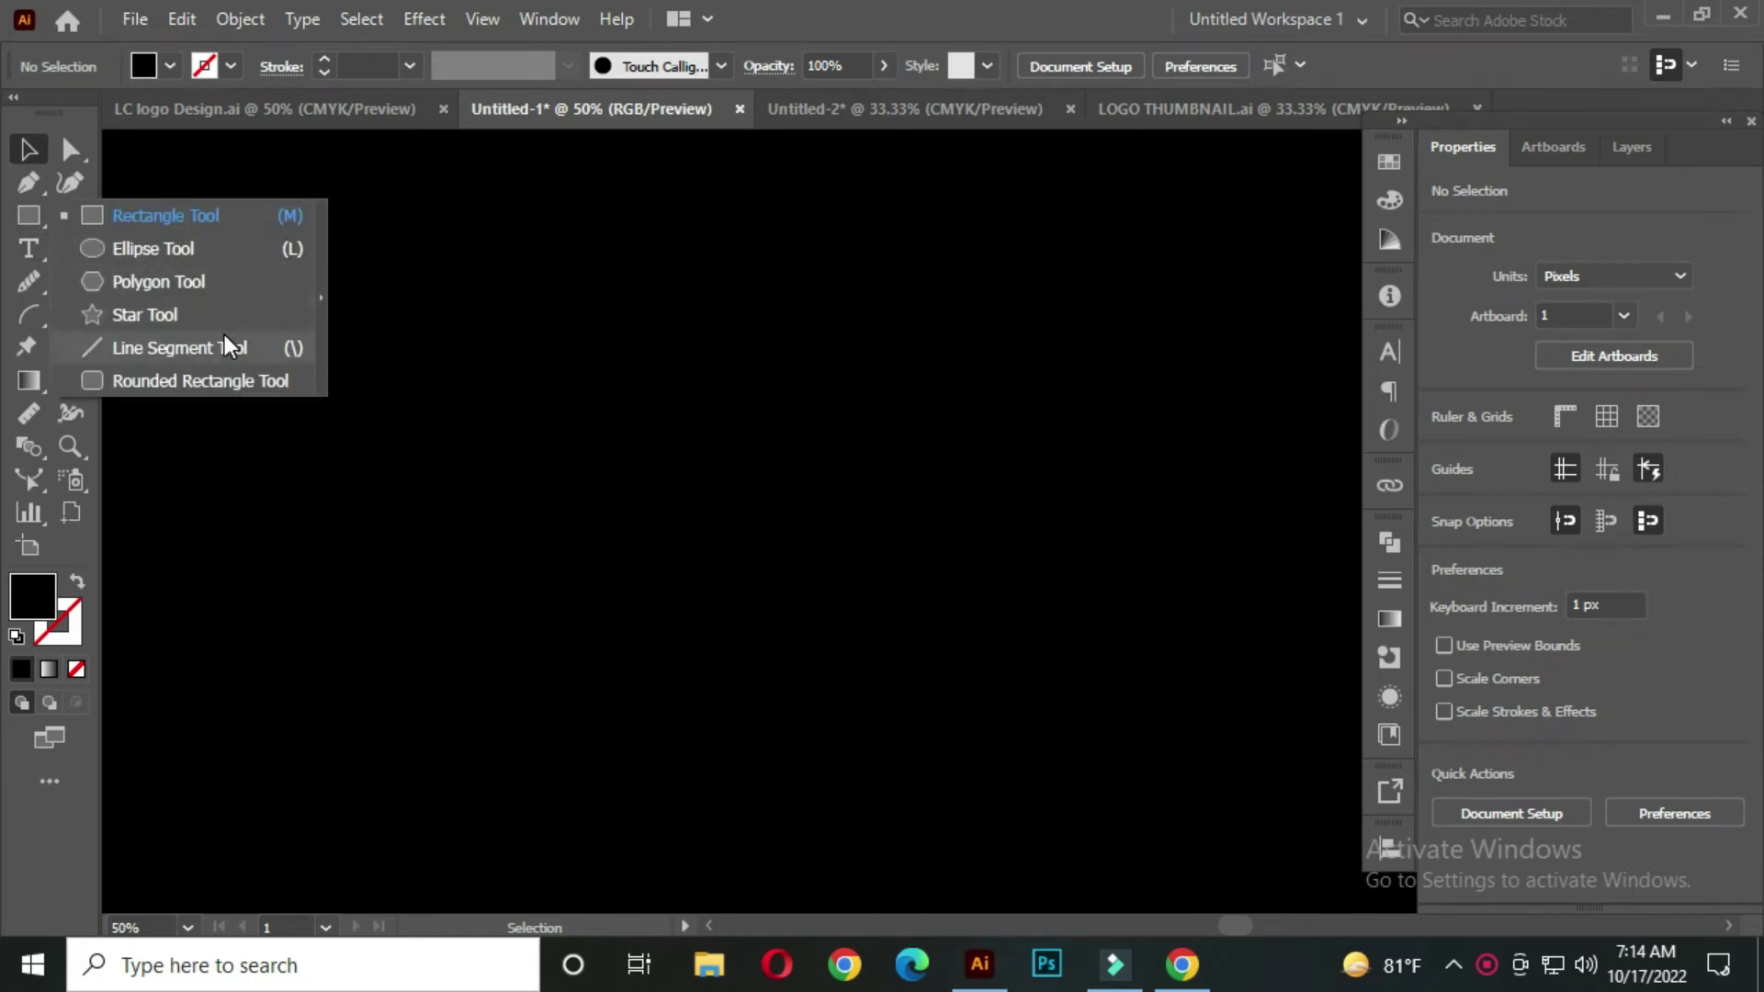
click(224, 347)
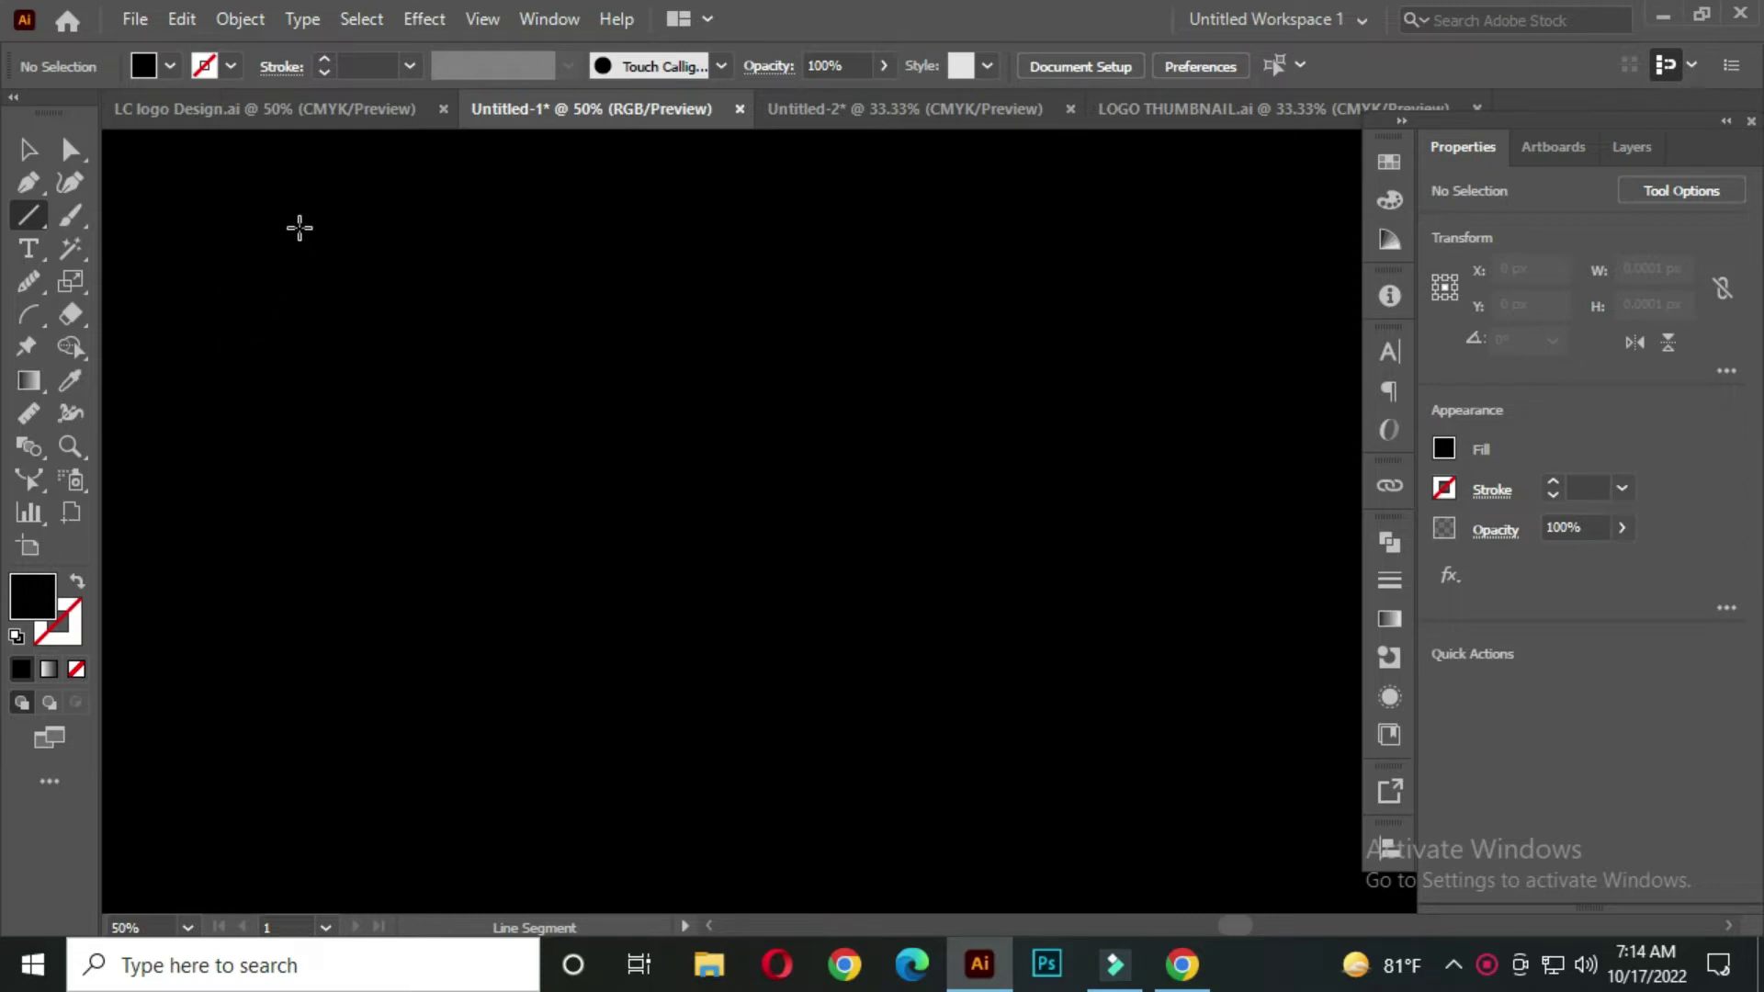
drag(297, 226, 299, 705)
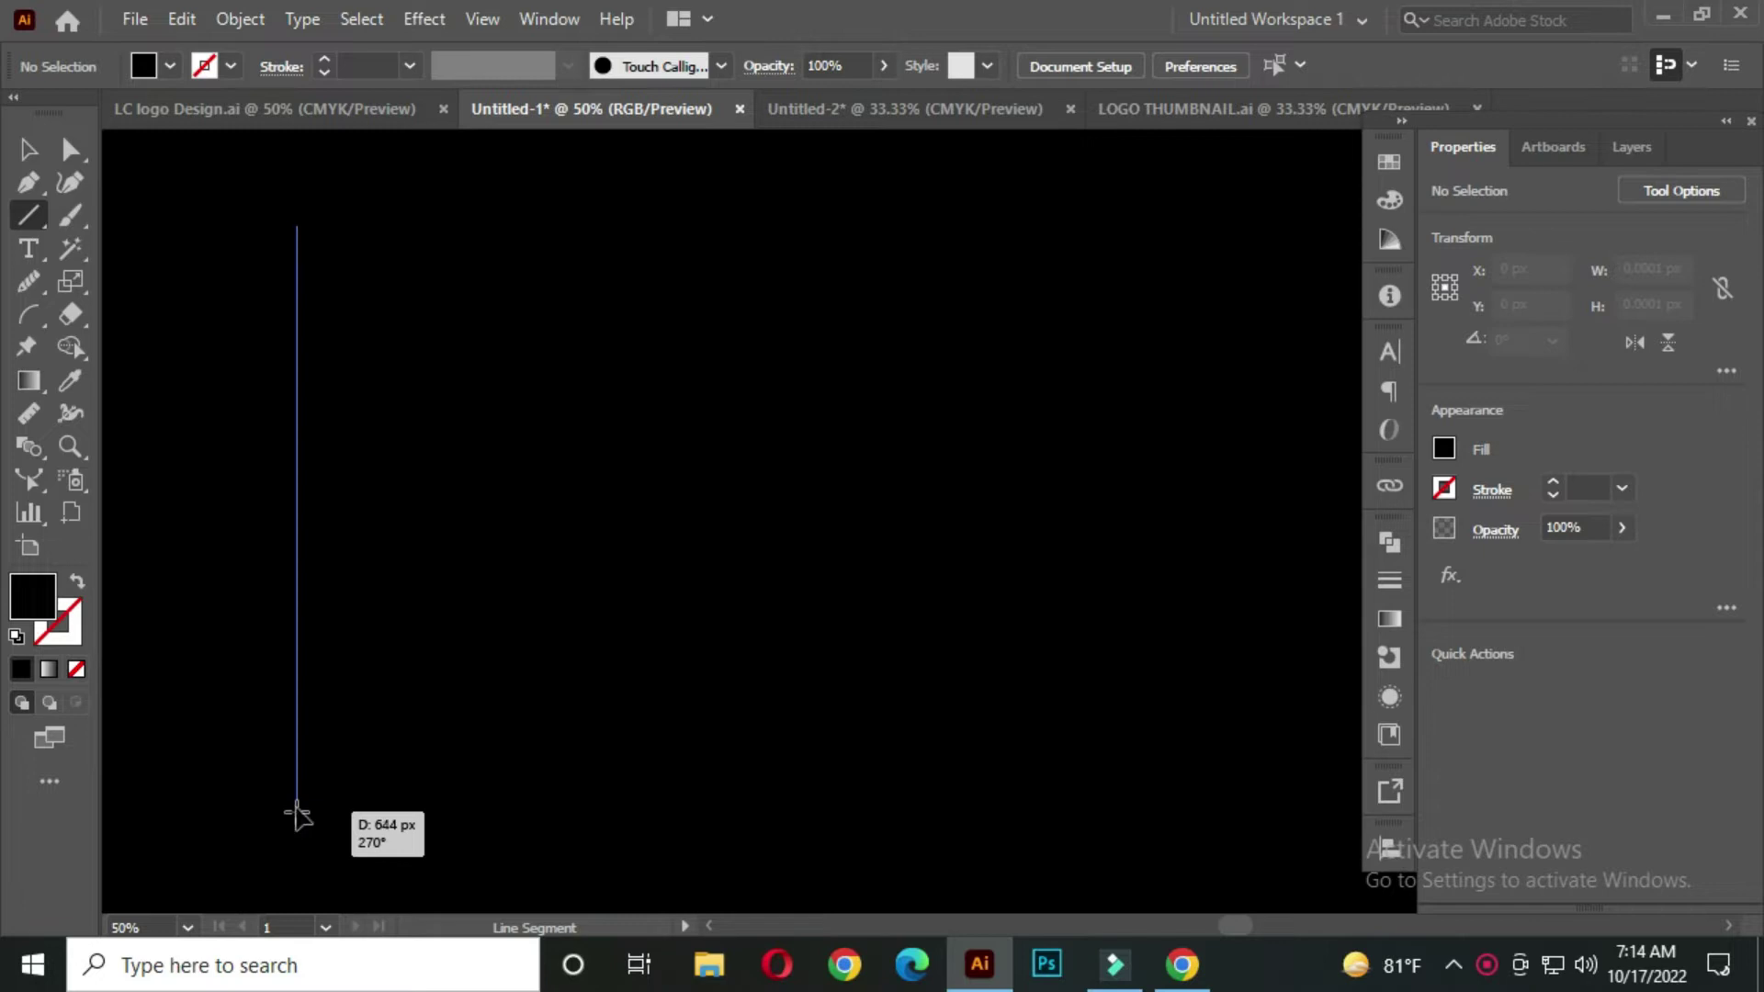
drag(299, 705, 297, 810)
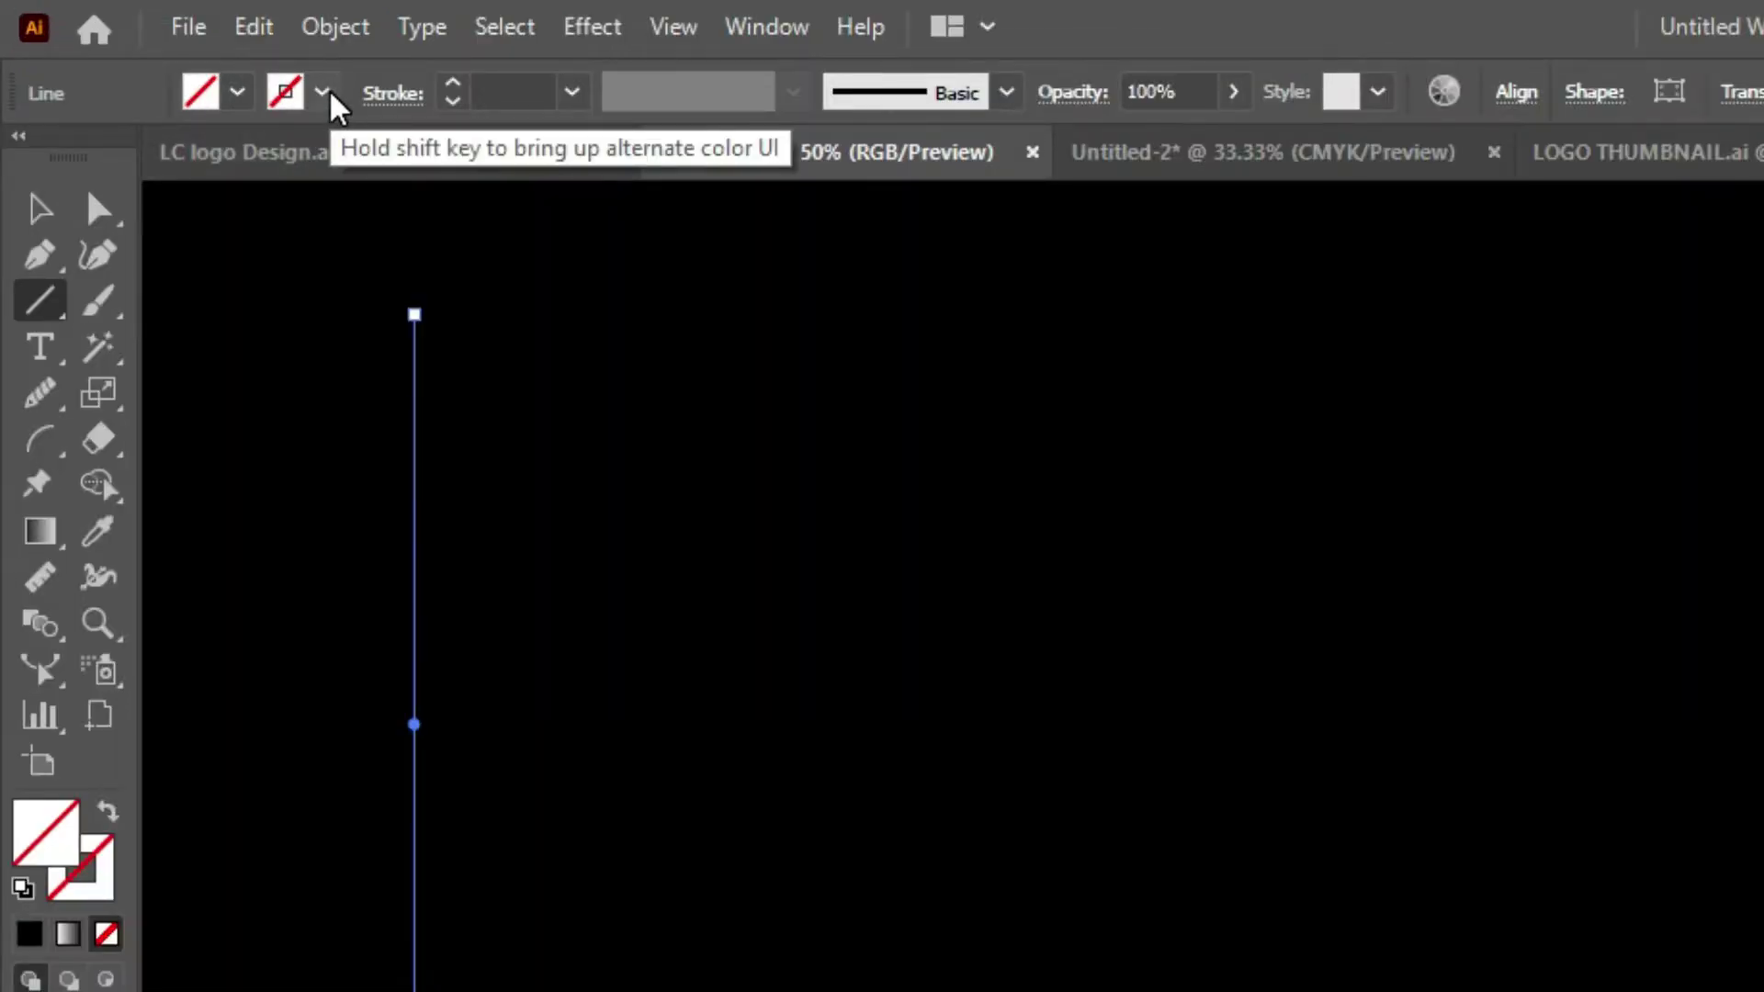
- Give the vertical line a white 1 pt stroke, then deselect it
click(323, 92)
click(76, 158)
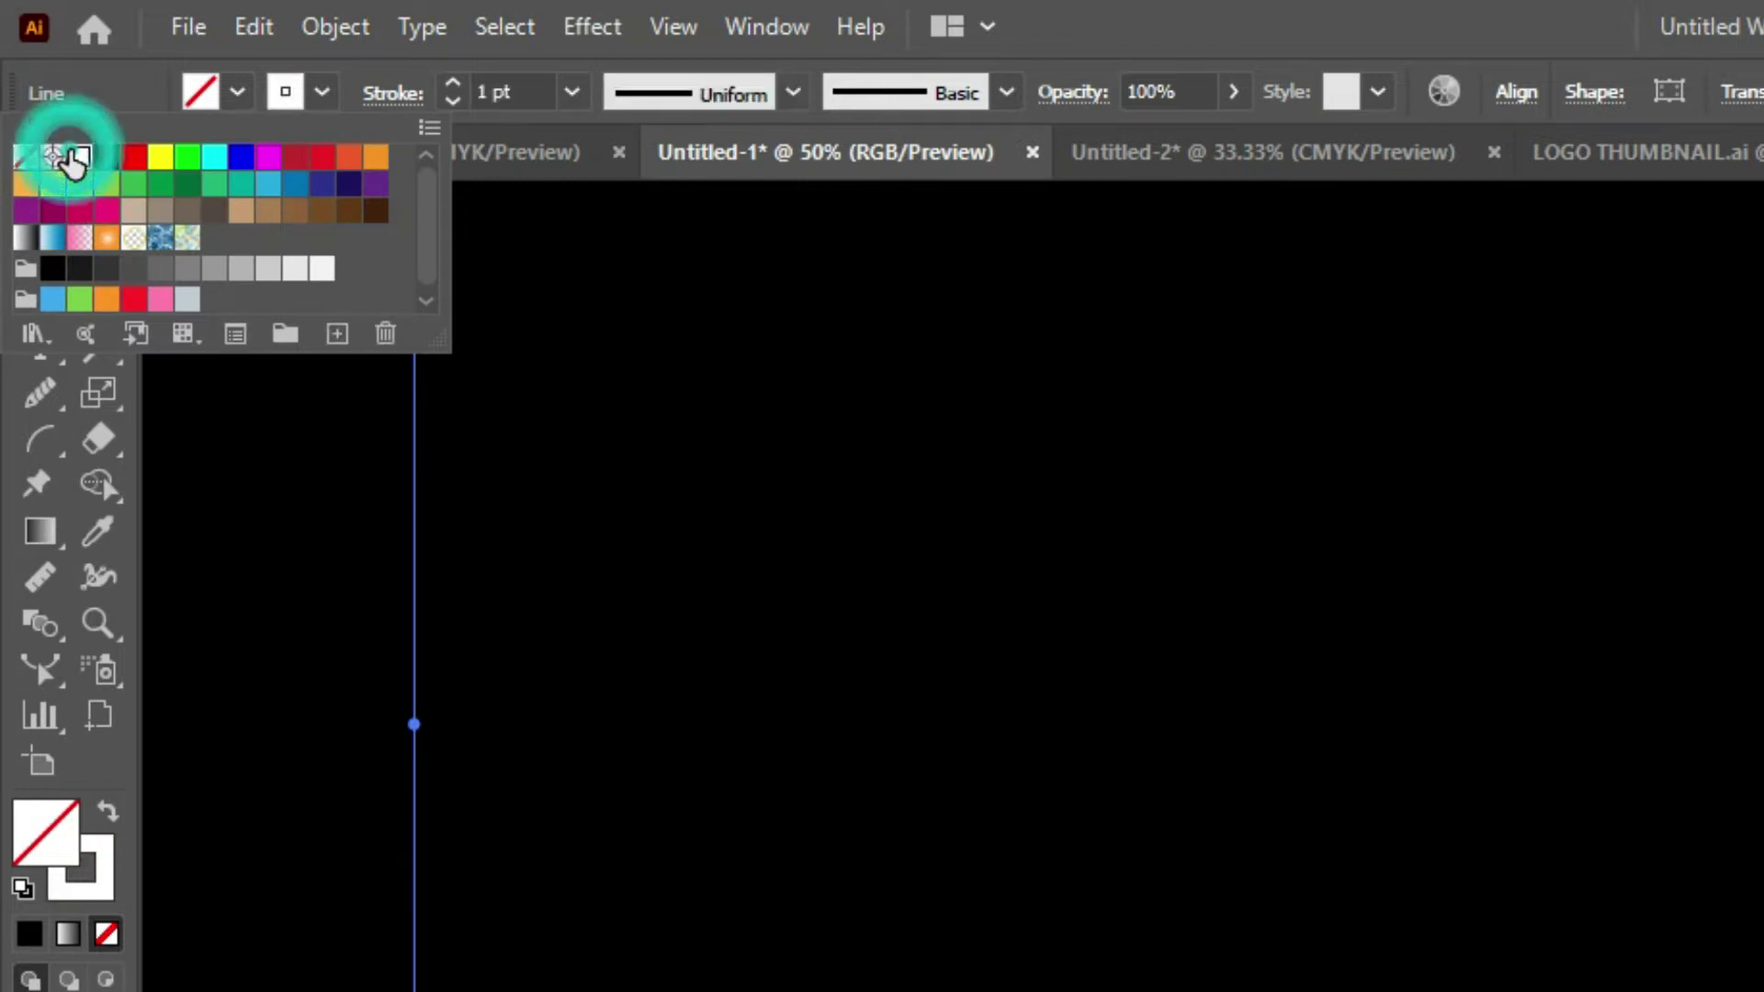
click(523, 92)
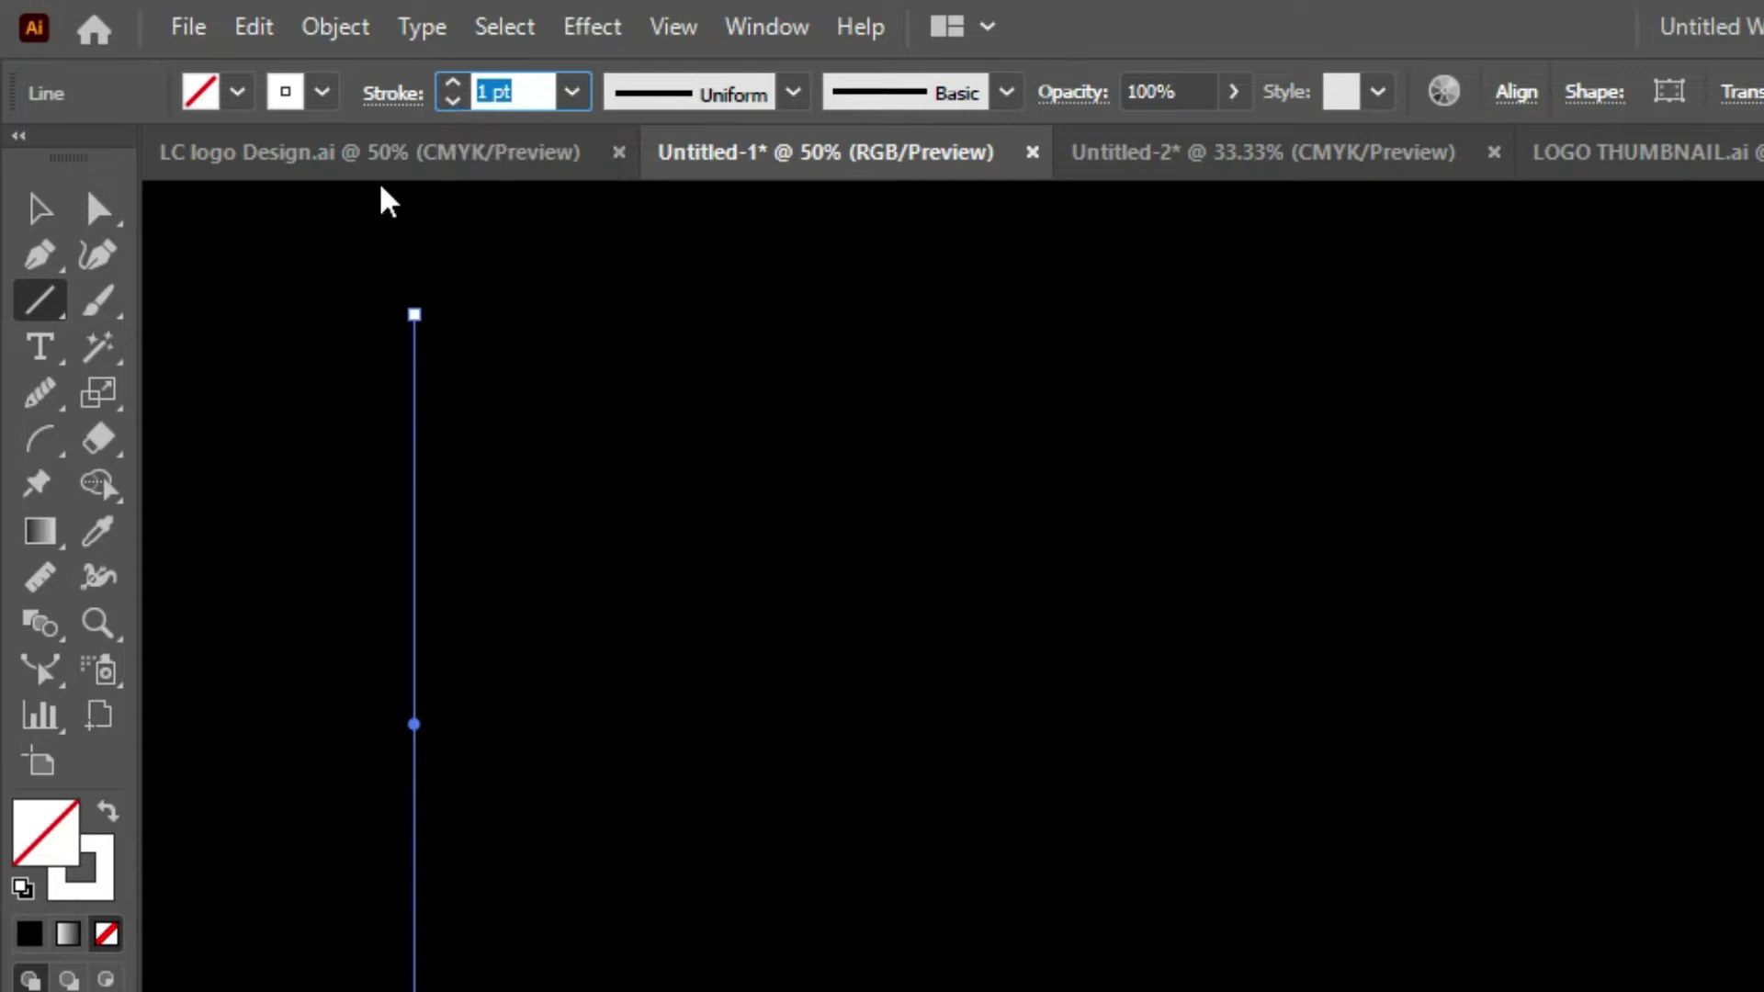
click(40, 209)
click(391, 310)
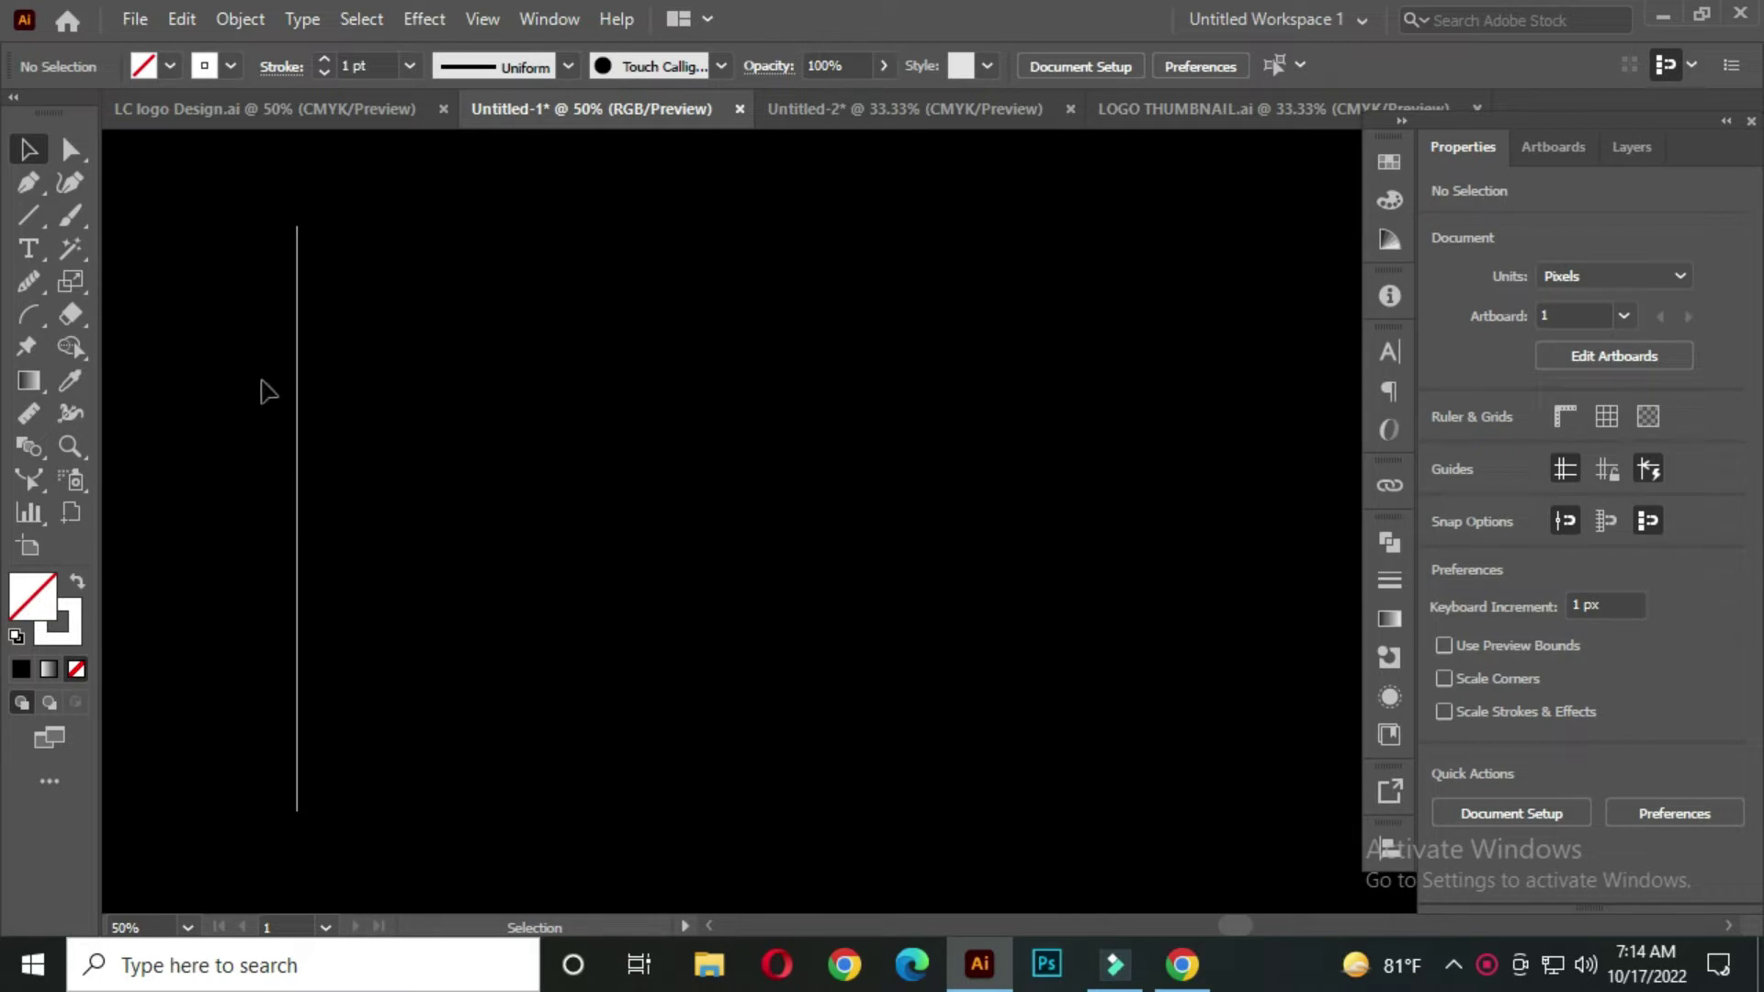
- Copy the line about 56 px to the right and repeat with Ctrl+D to make ten evenly spaced lines
drag(257, 214, 362, 315)
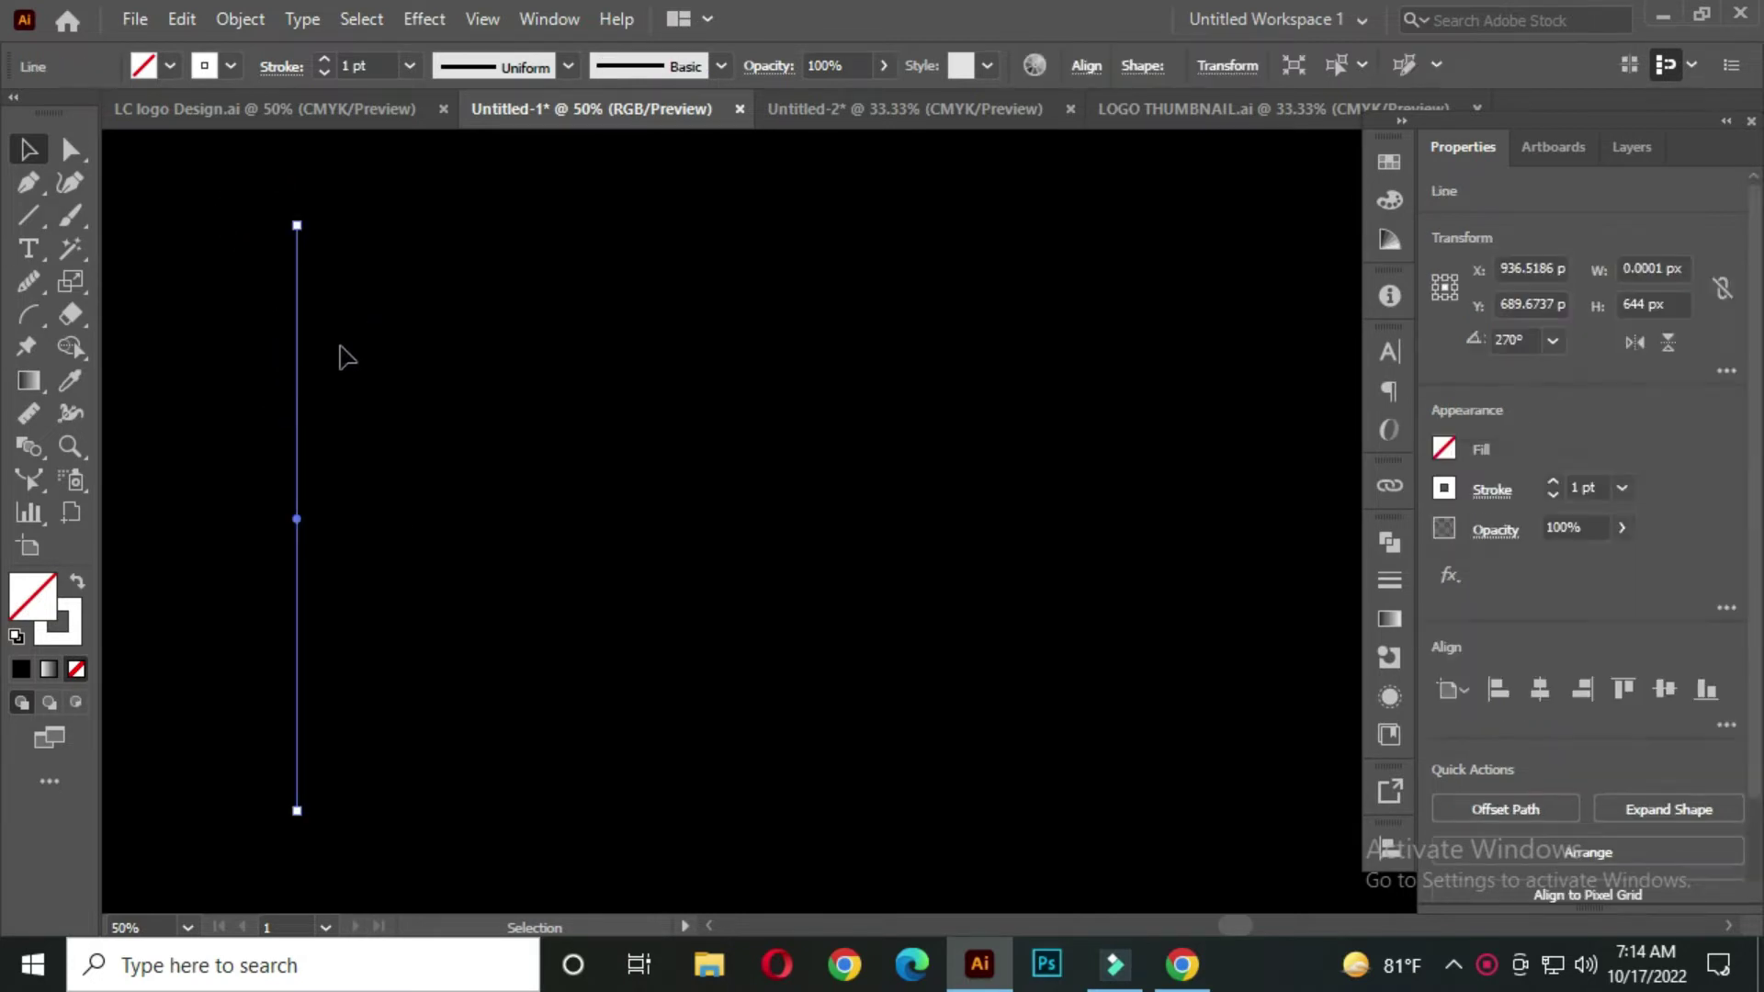
drag(300, 447, 349, 460)
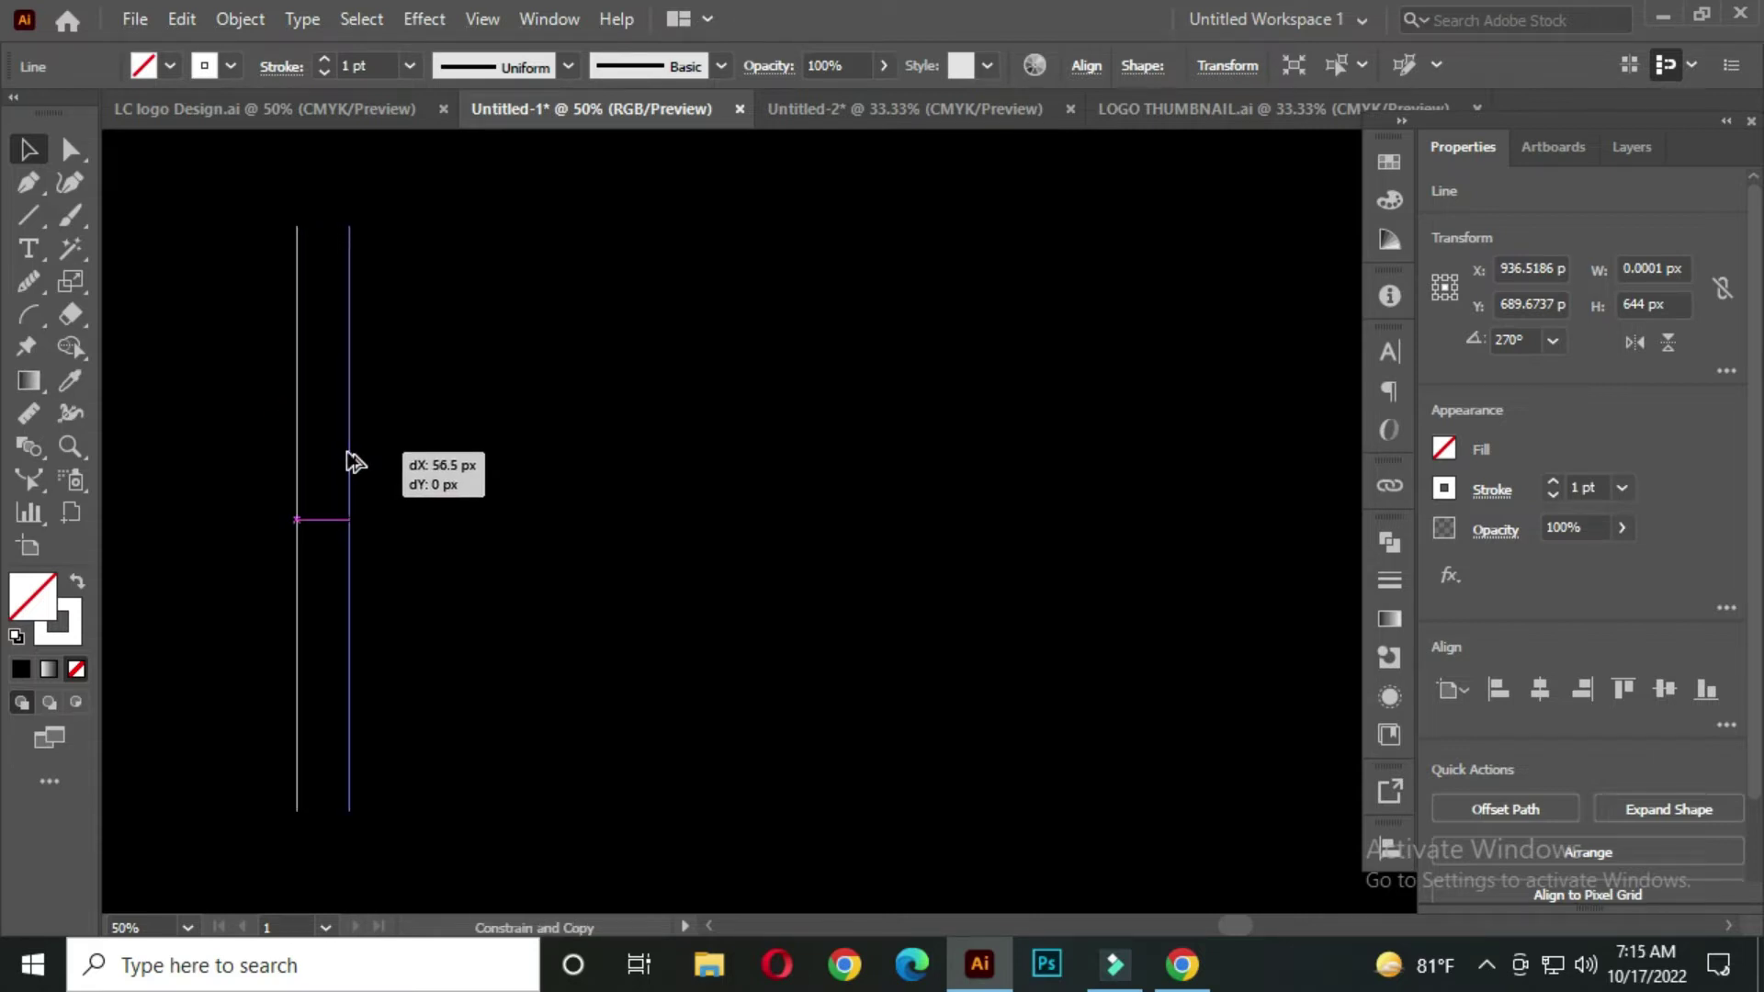
drag(349, 460, 350, 460)
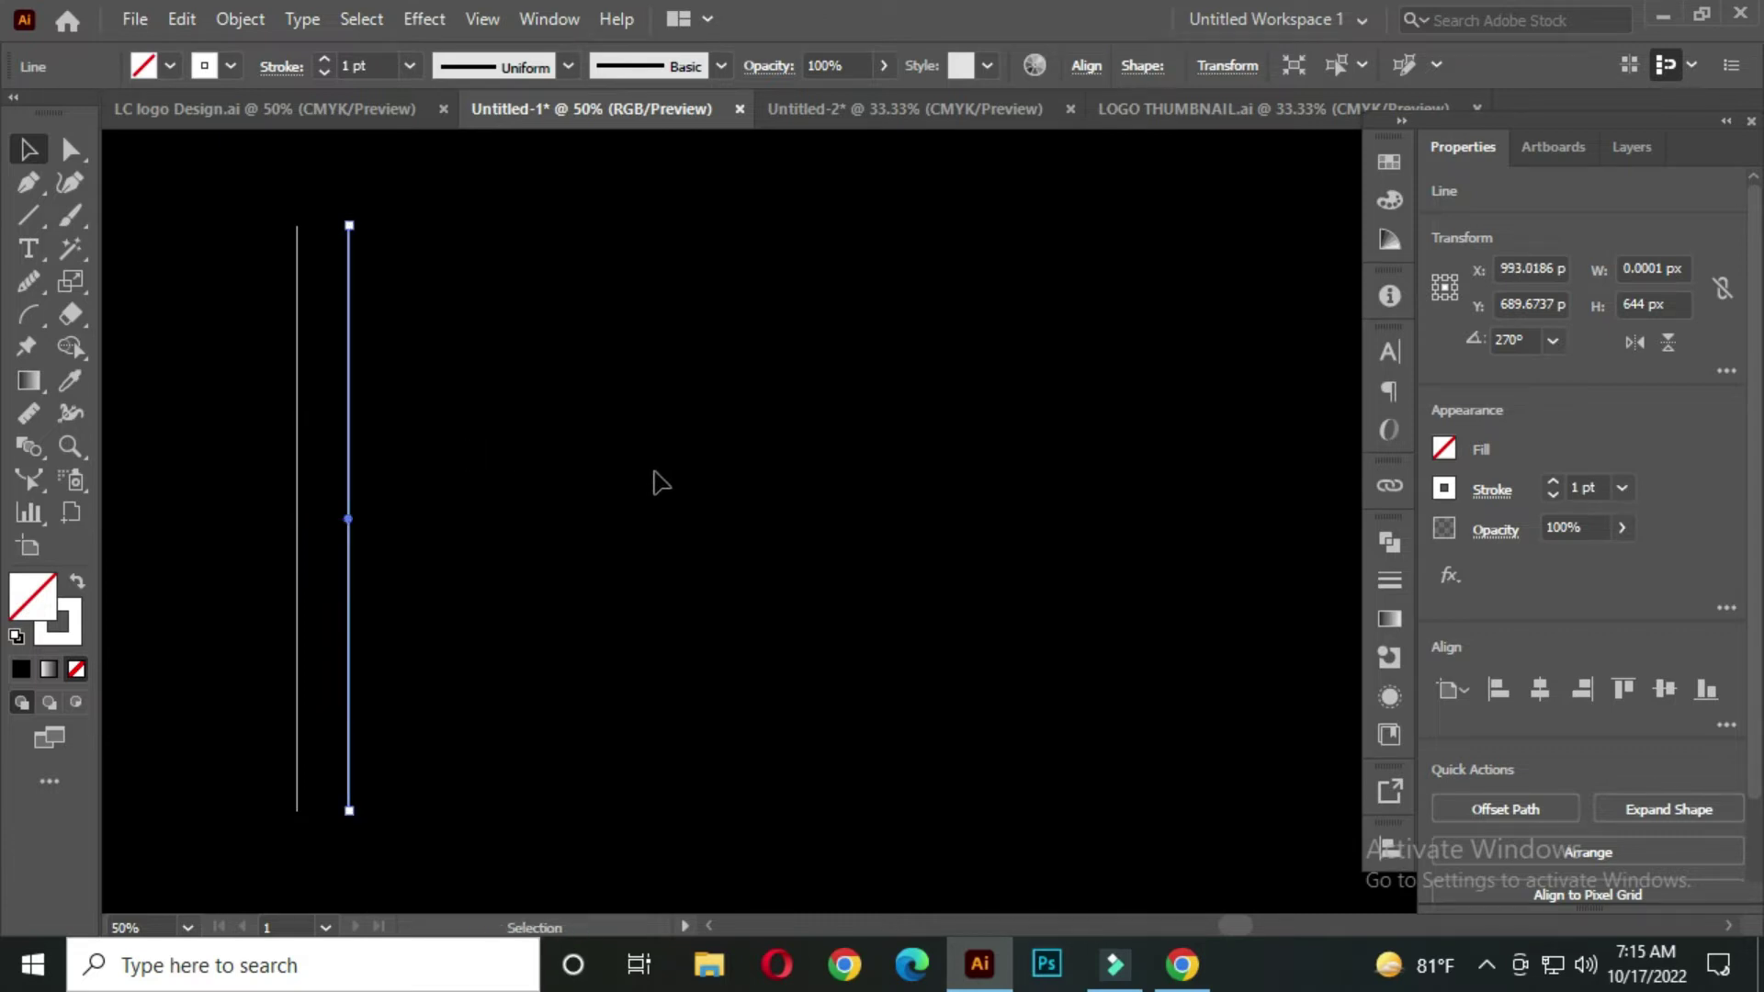
key(ctrl+d)
key(ctrl+d)
key(ctrl+d)
key(ctrl+d)
key(ctrl+d)
key(ctrl+d)
key(ctrl+d)
key(ctrl+d)
- Move the ten lines toward the centre, stretch them to about 786 px tall, and reselect them
drag(242, 200, 820, 465)
drag(666, 435, 807, 443)
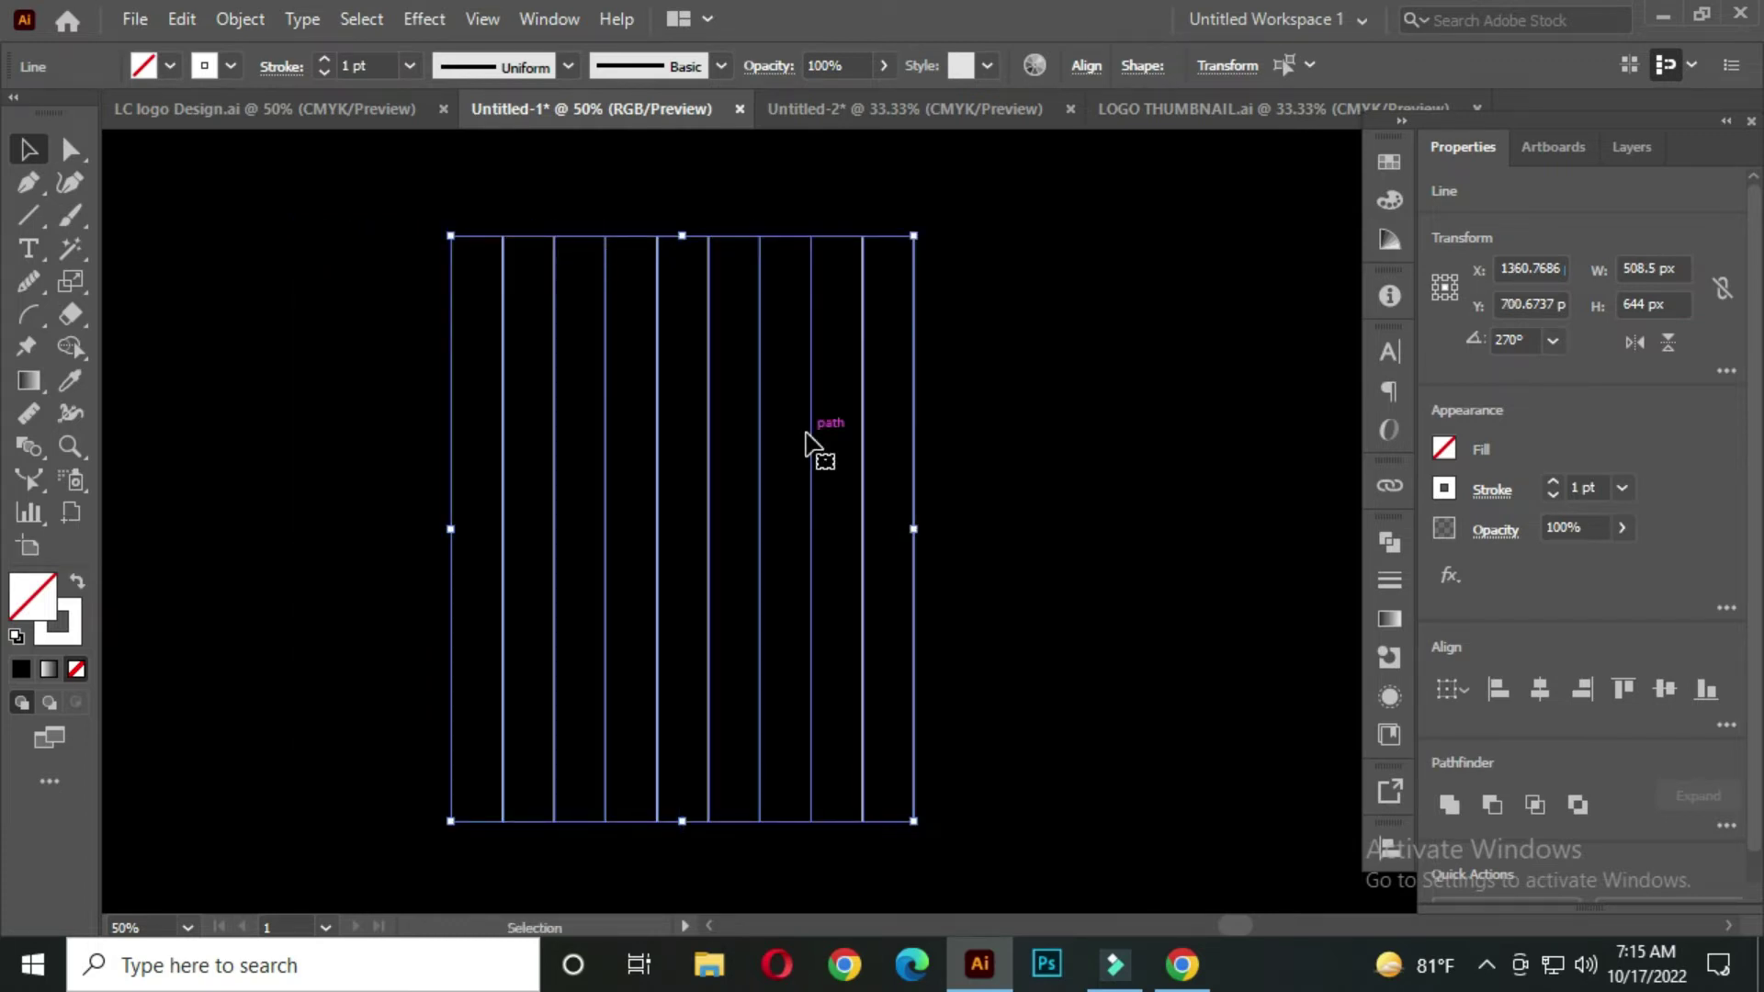
scroll(795, 643, down, 1)
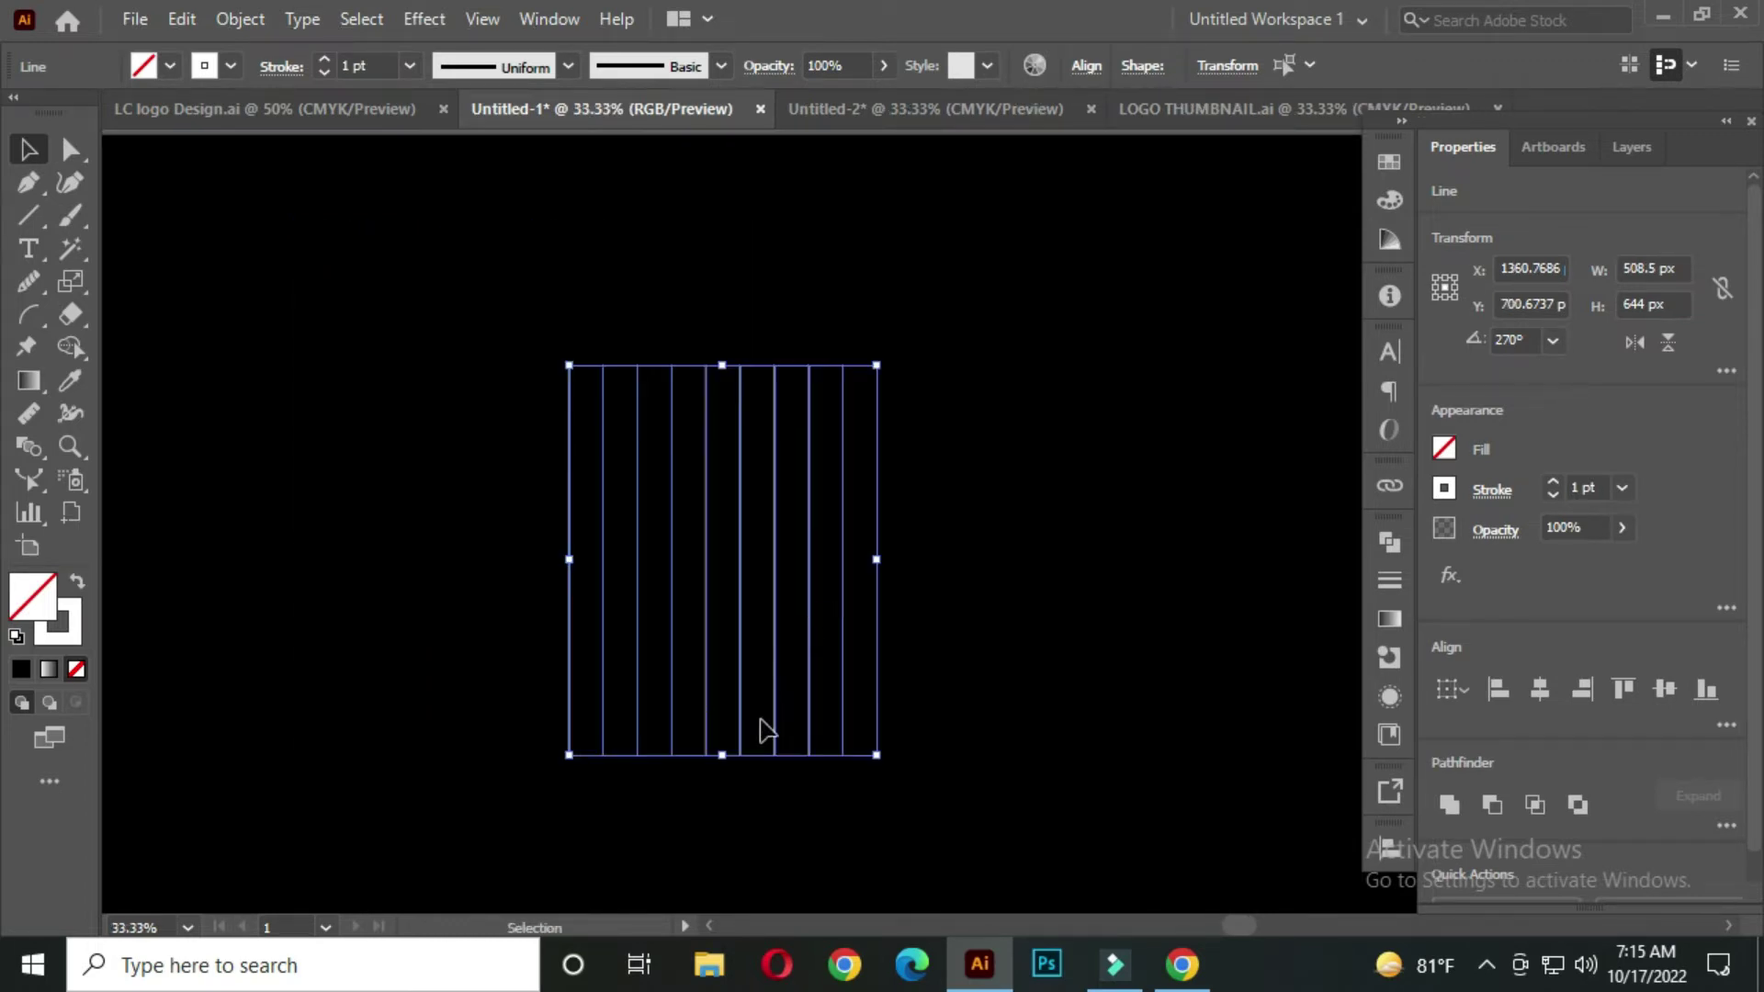
scroll(917, 622, down, 3)
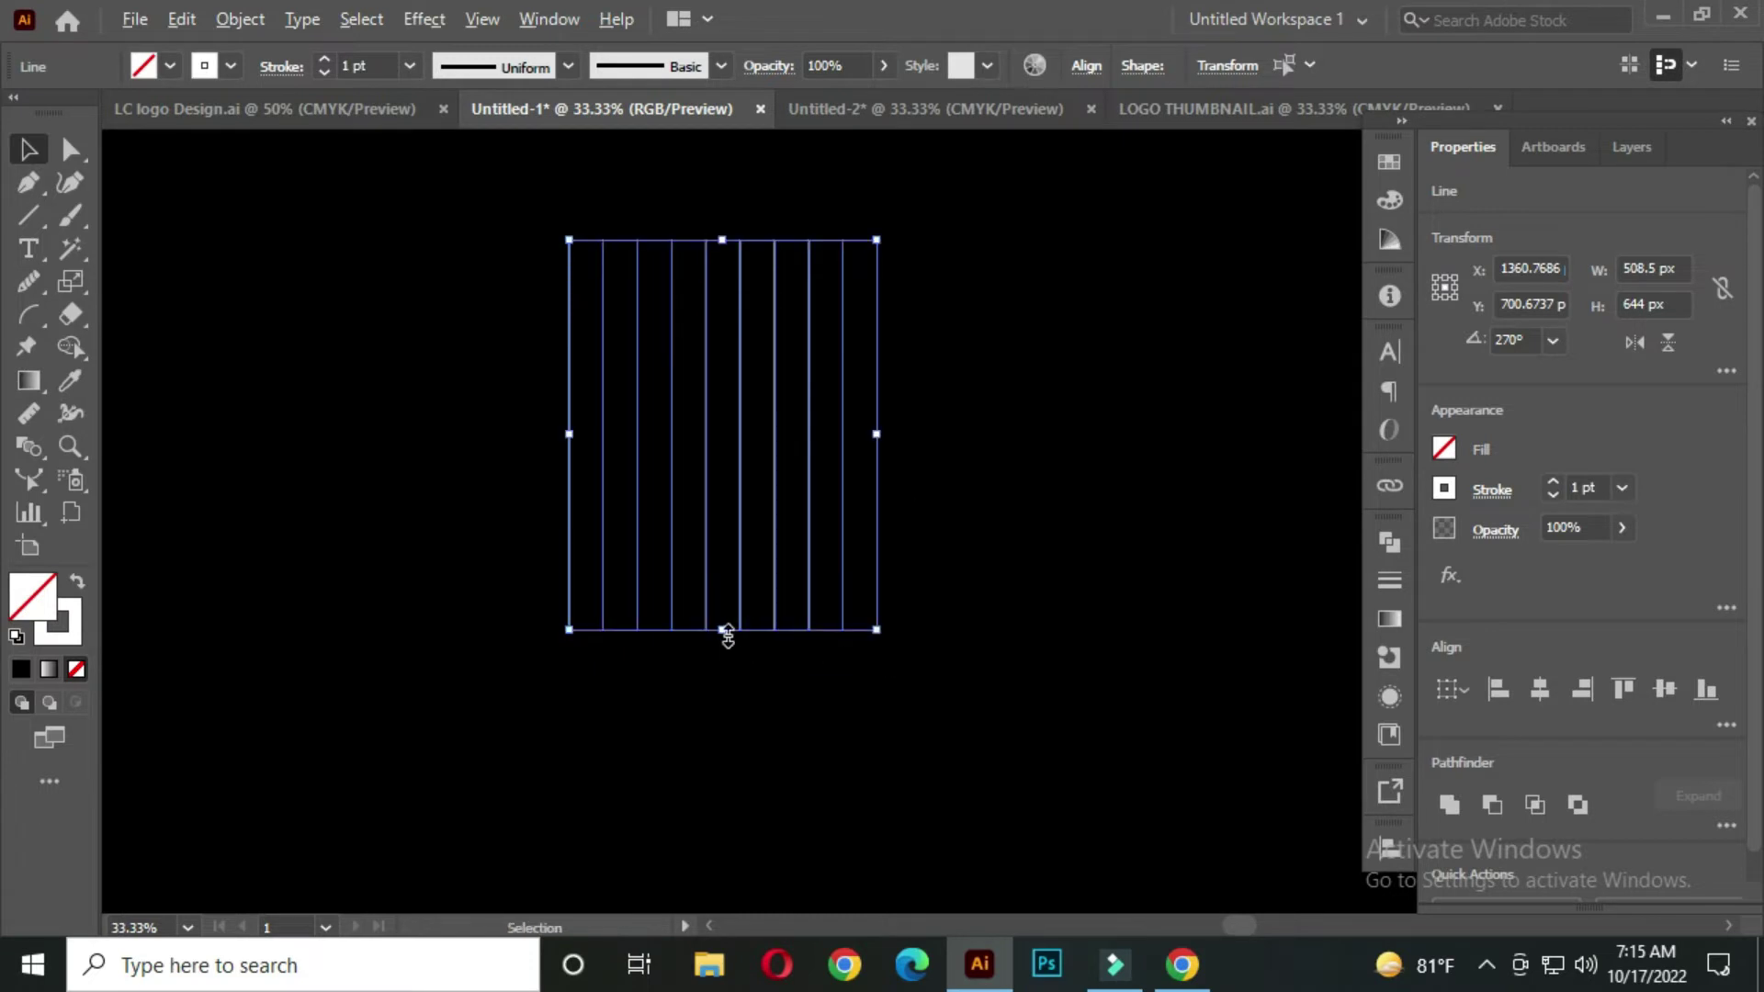
drag(726, 632, 722, 673)
drag(774, 487, 778, 519)
click(1020, 386)
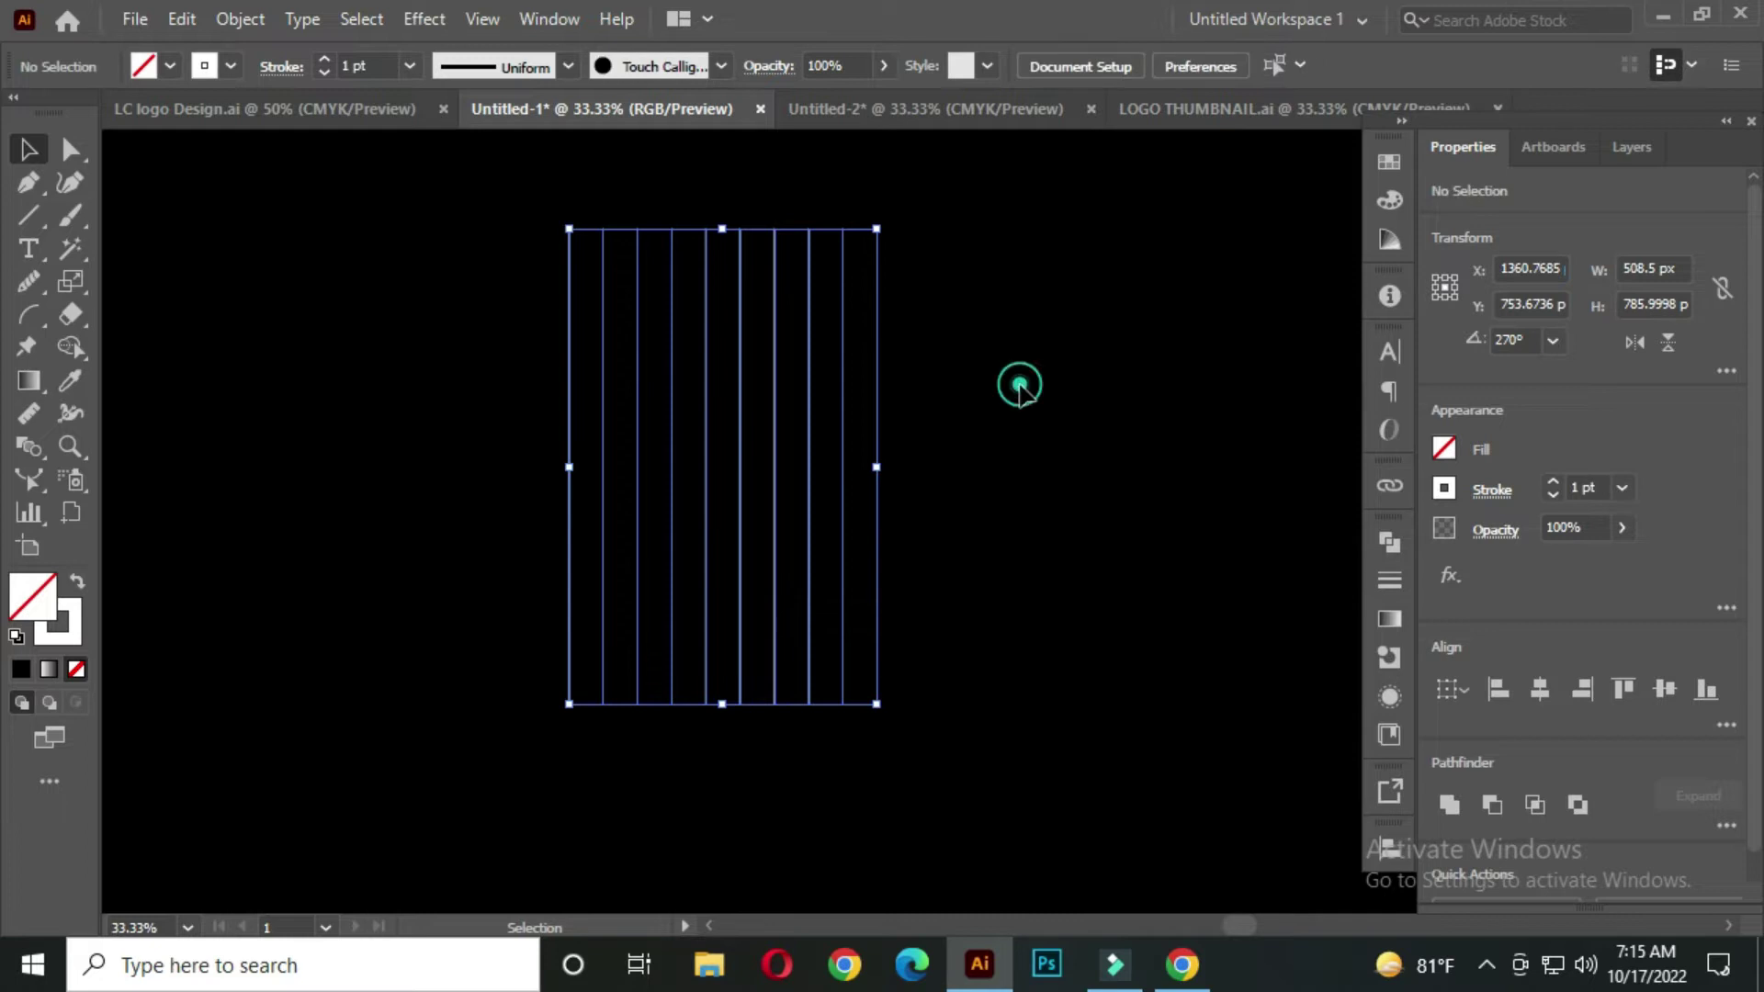
drag(493, 221, 1111, 491)
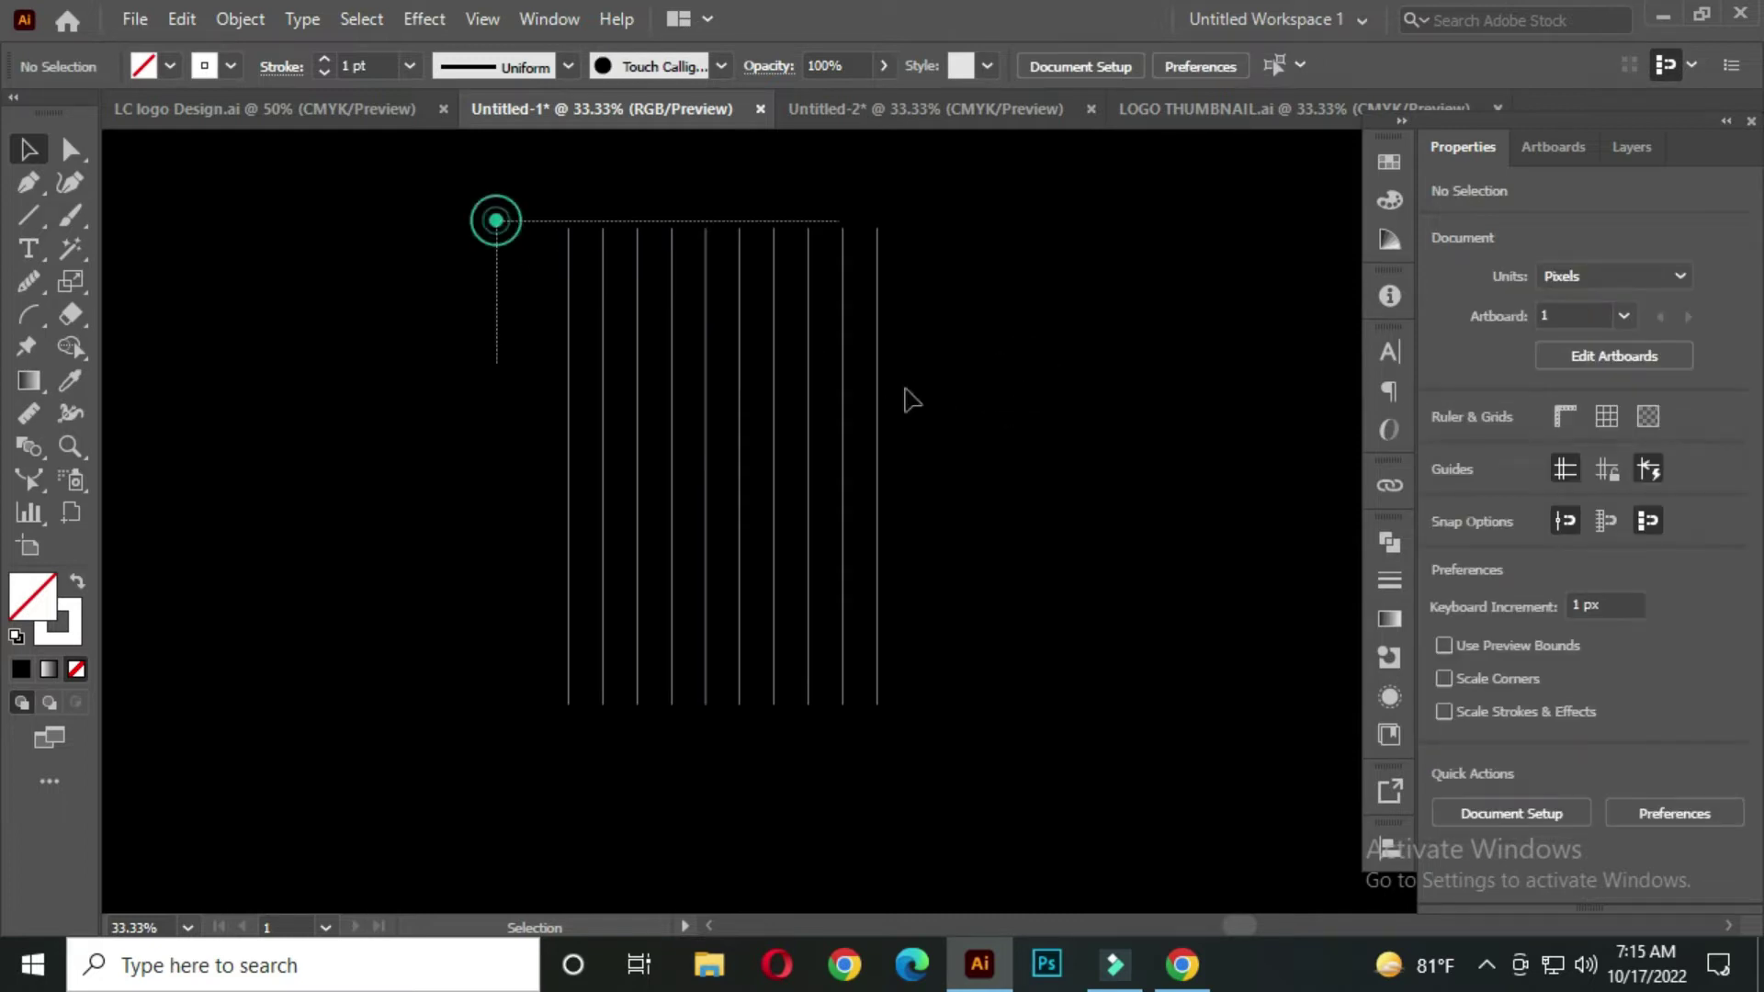
click(1063, 370)
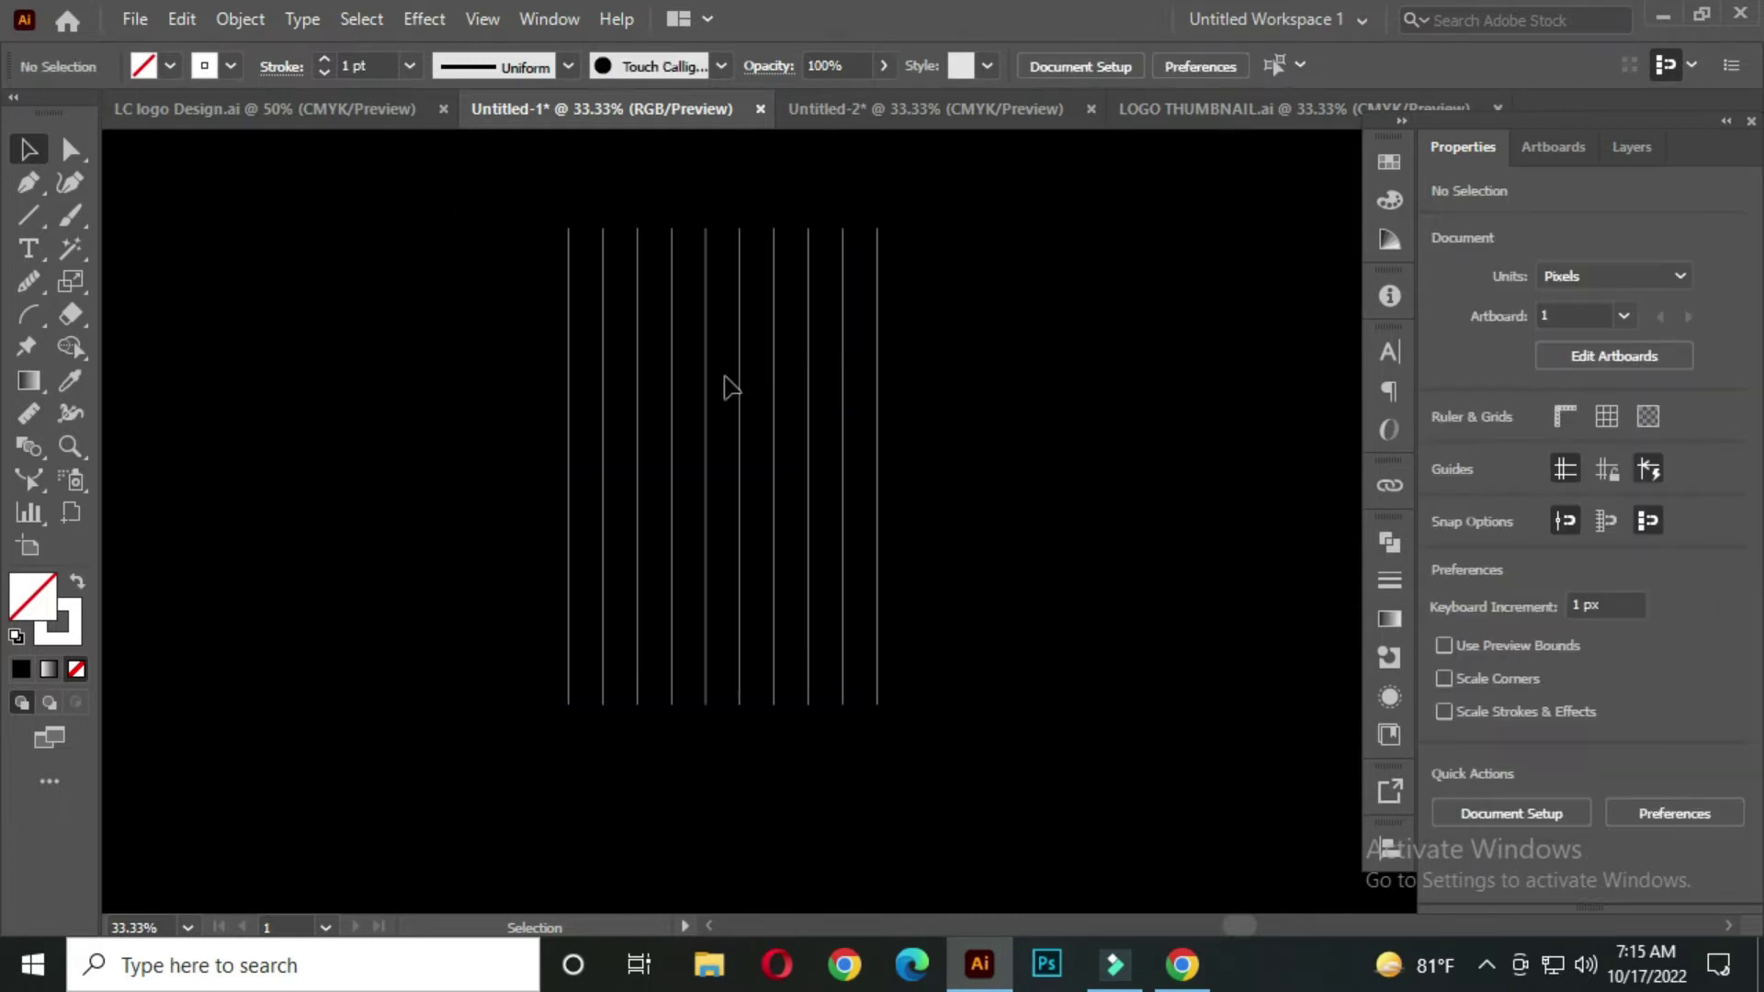
drag(461, 160, 1035, 519)
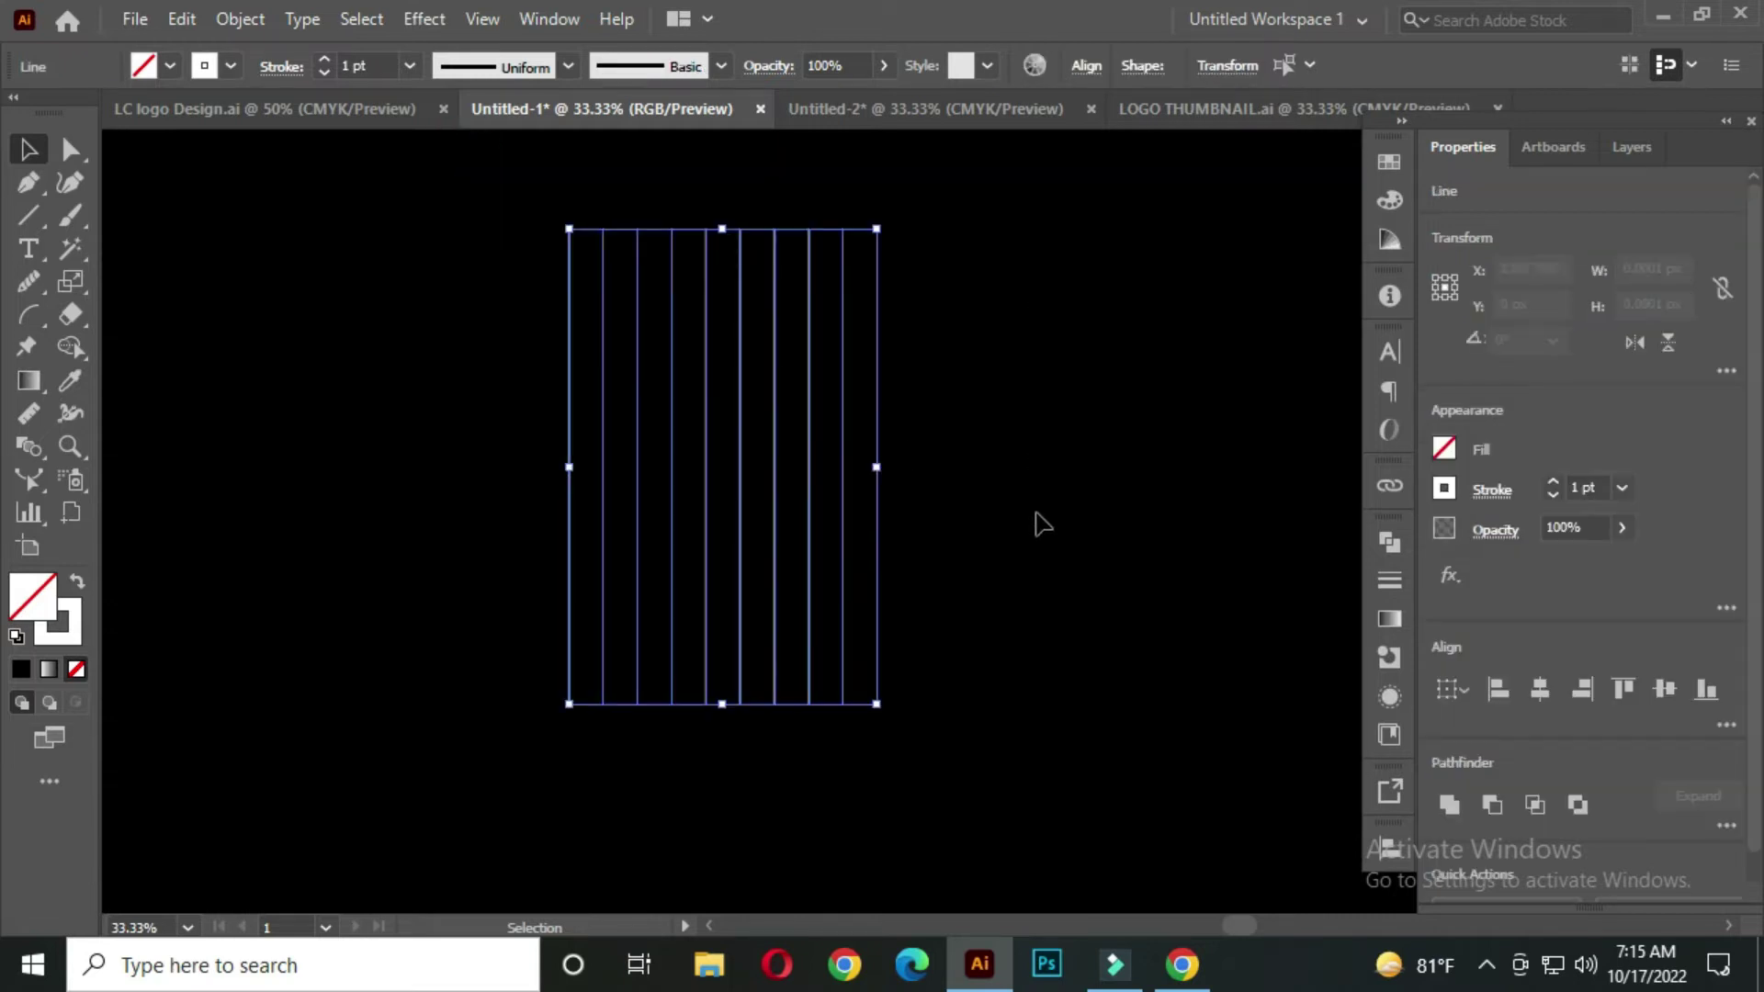
- Make a copy of the ten lines rotated 60° so diagonals cross the verticals
right_click(698, 274)
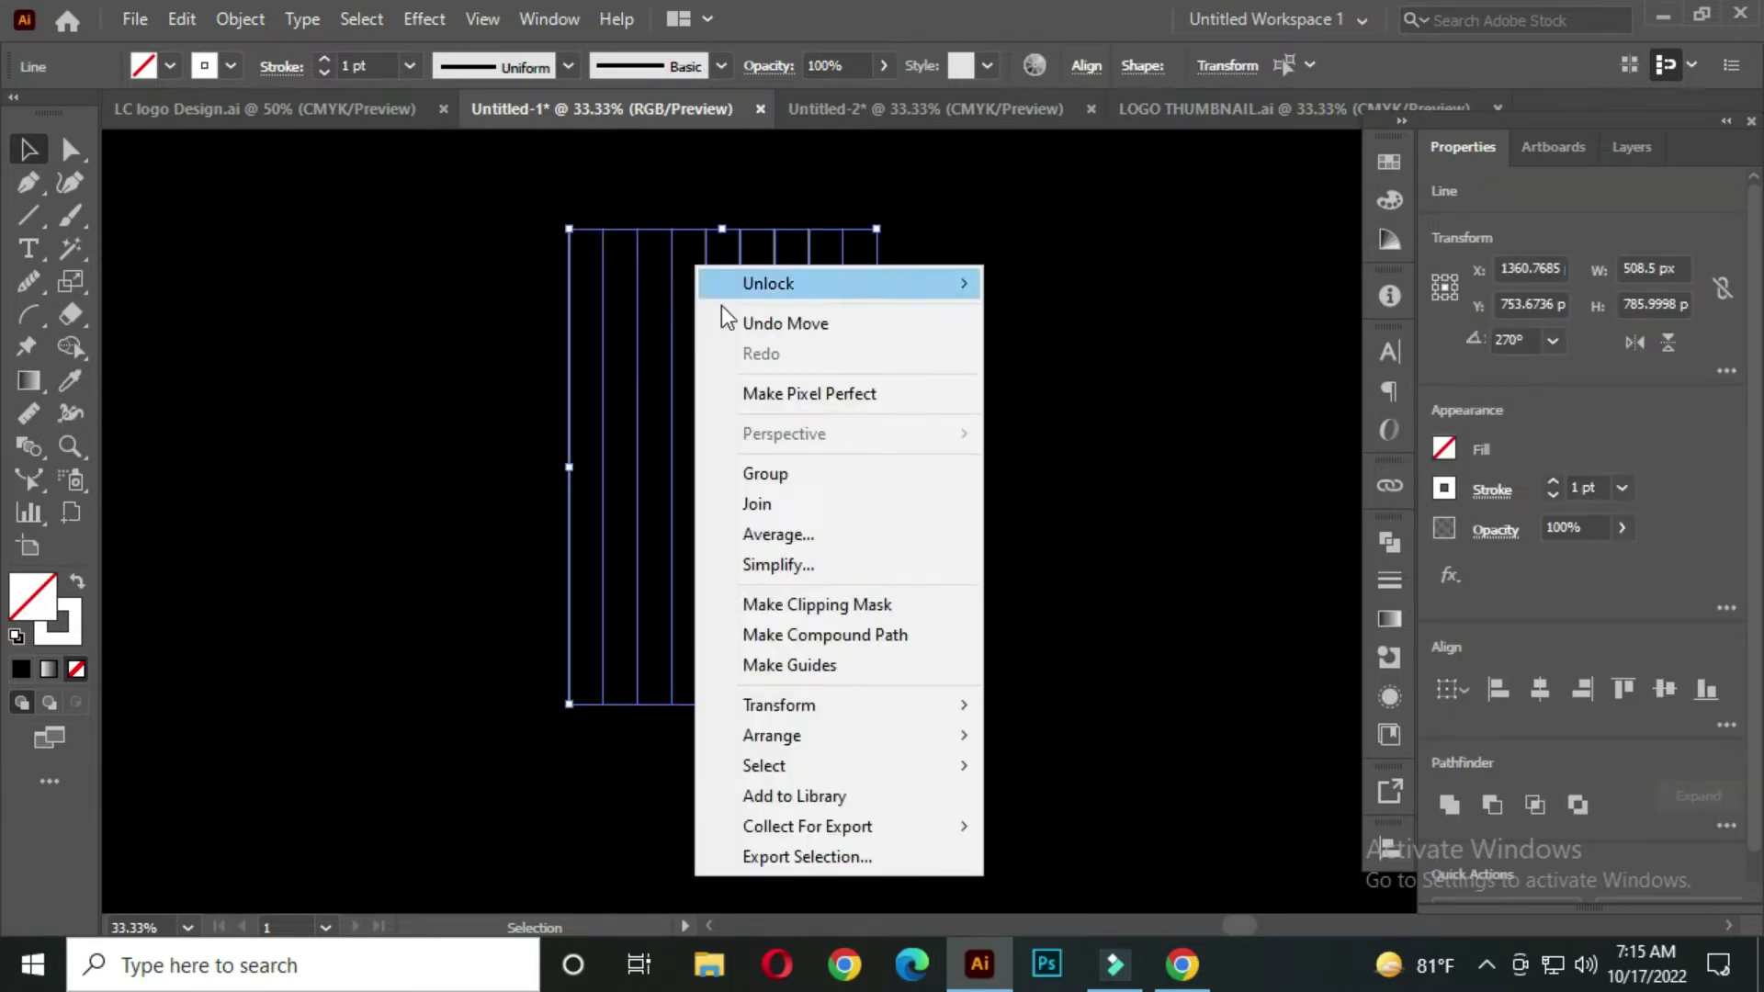
mouse_move(780, 706)
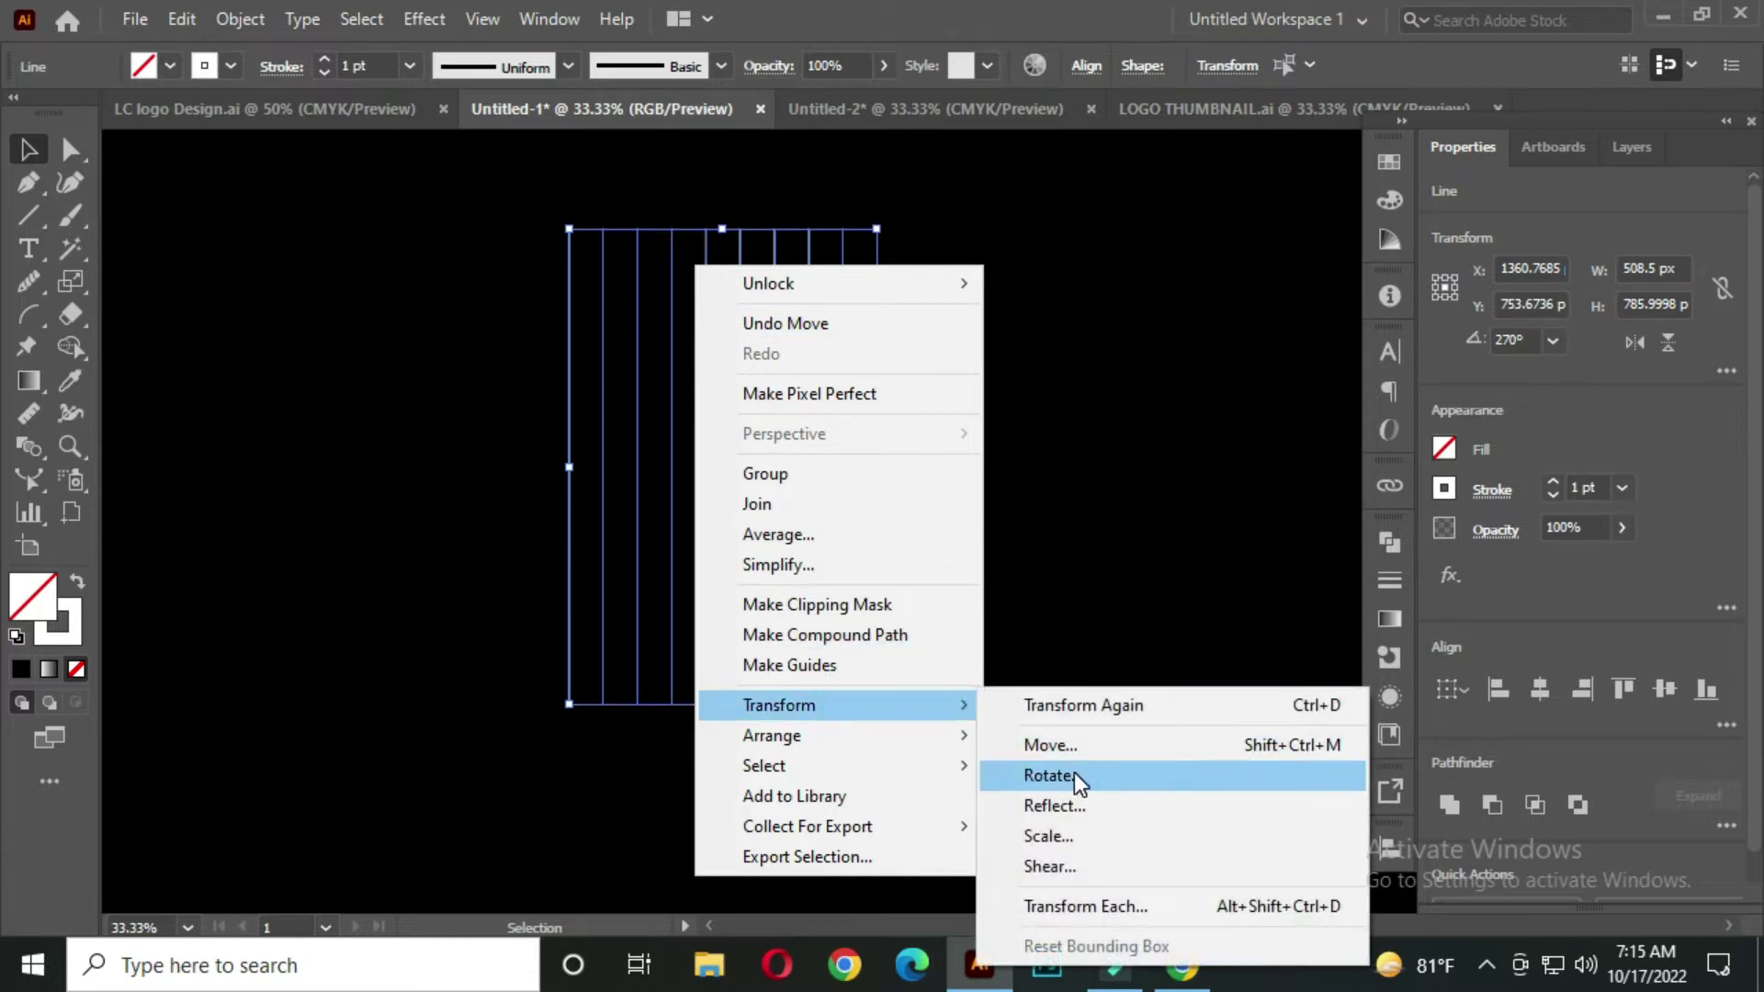
click(1073, 774)
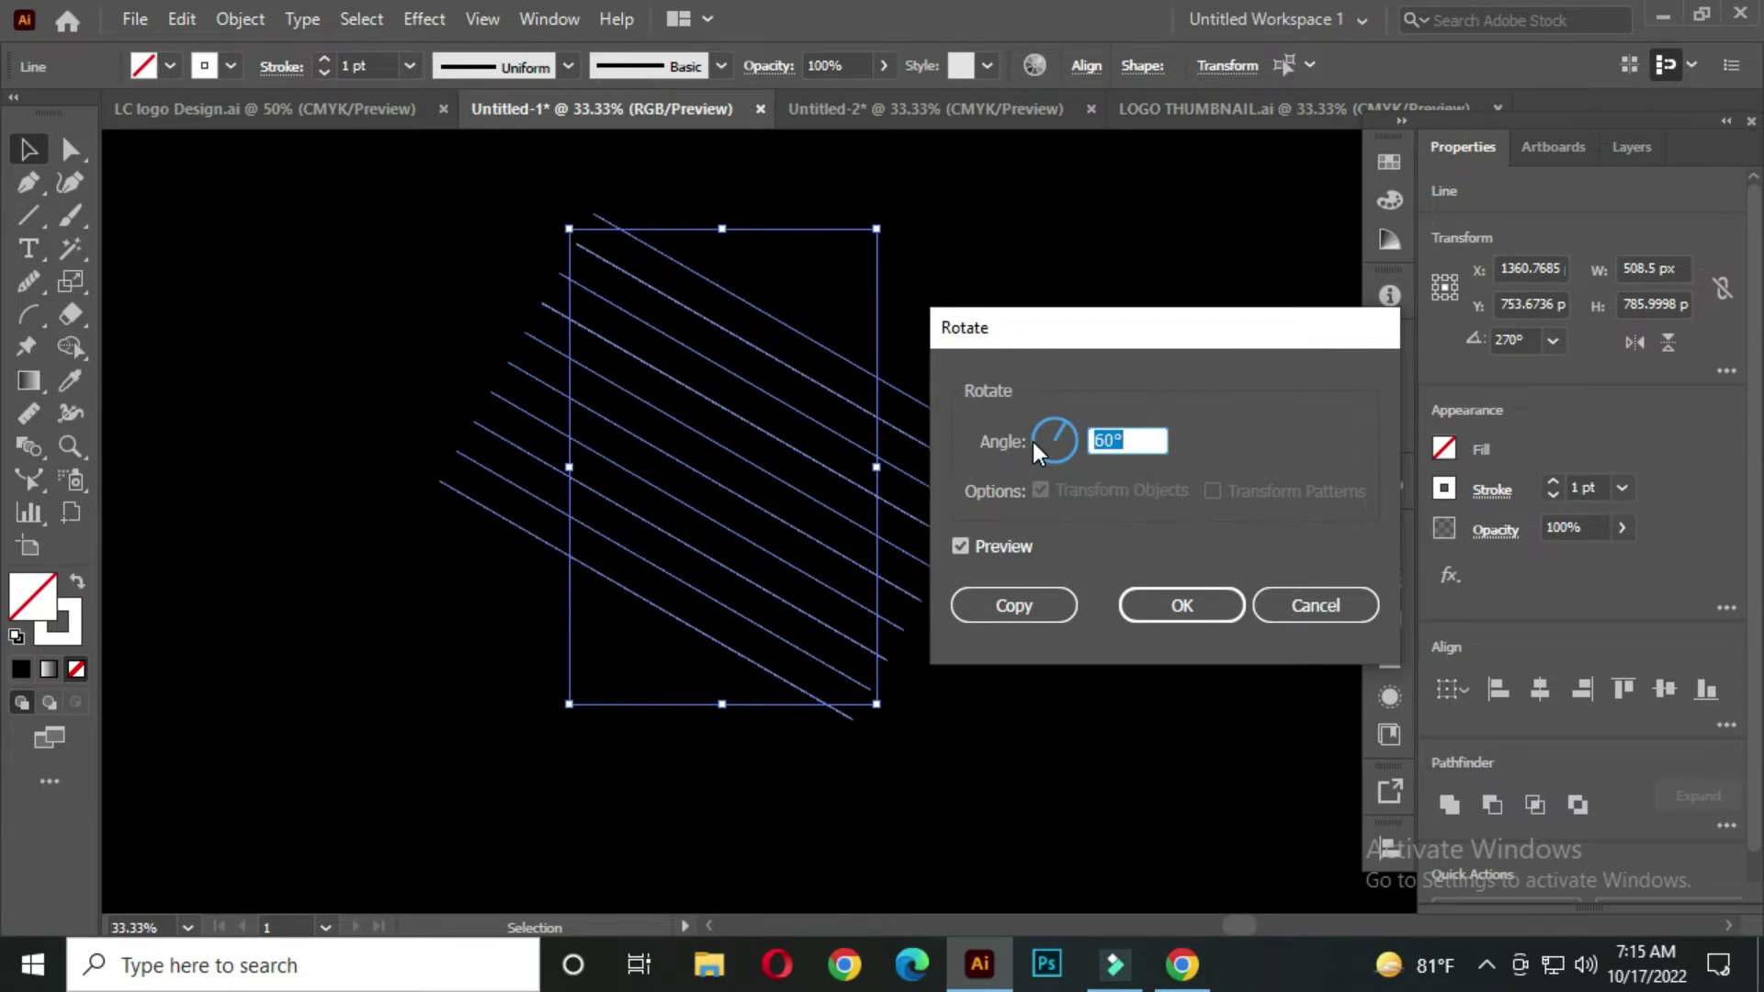
text(60)
click(1034, 618)
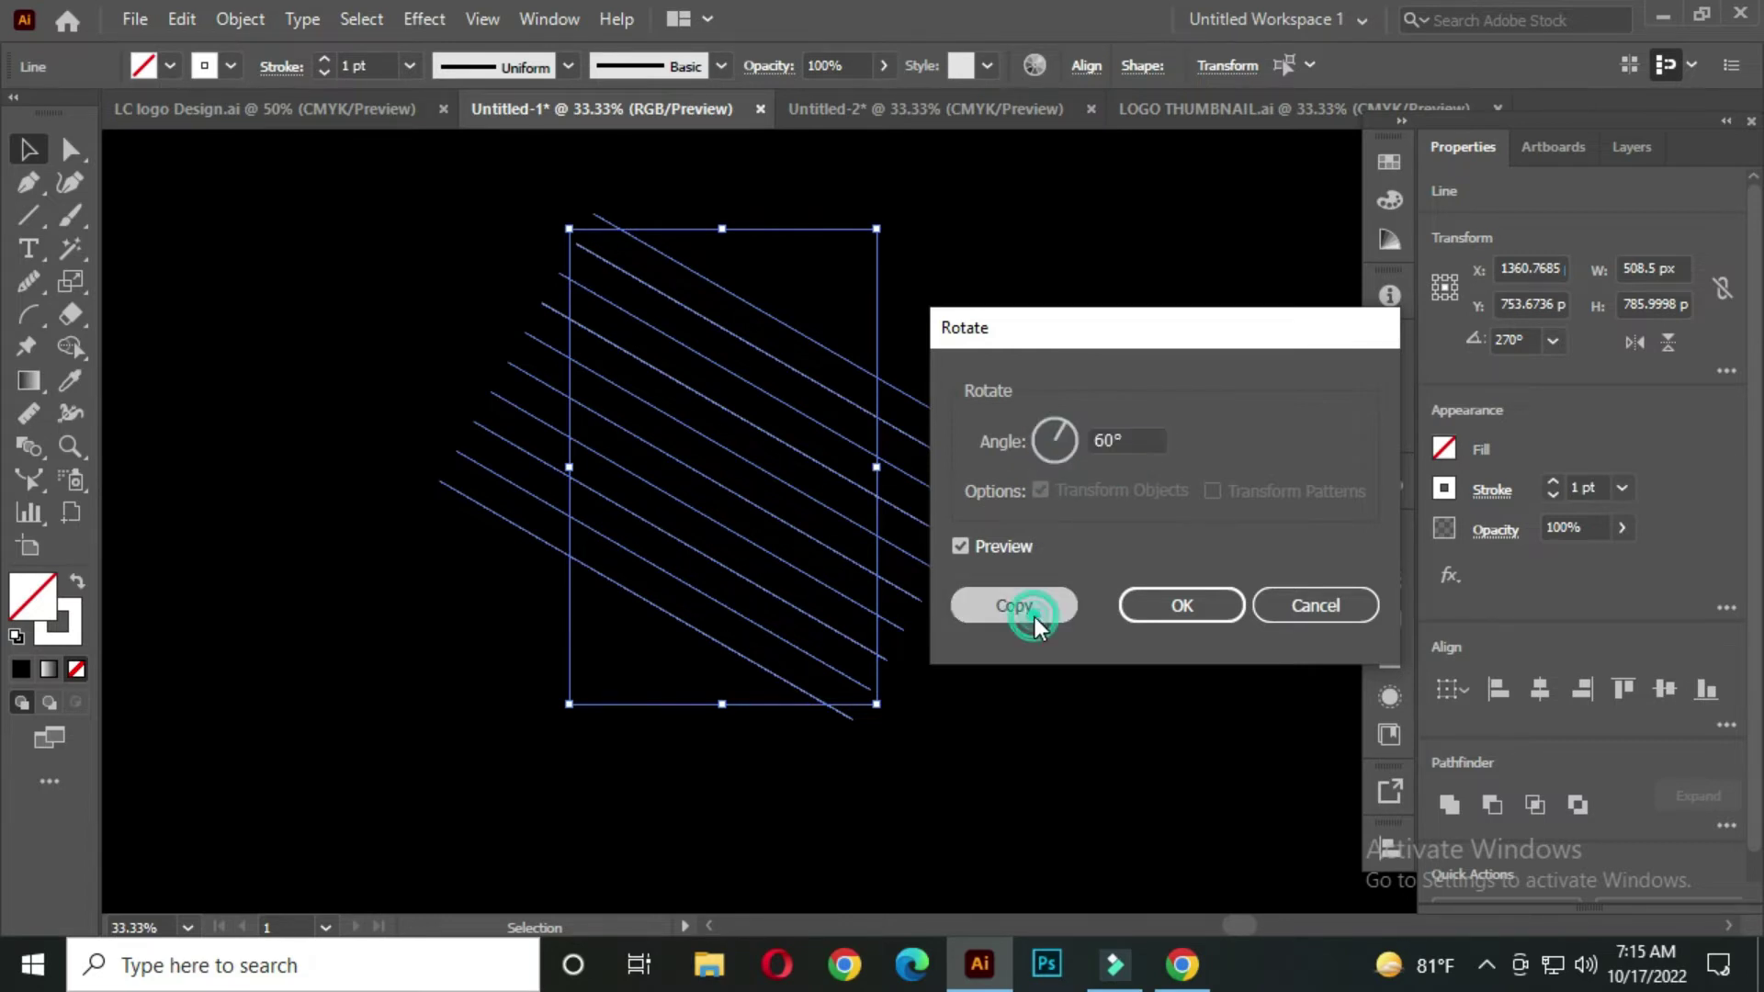
- Reflect a vertical copy of the 60° lines to complete the hexagonal grid, then deselect
right_click(681, 406)
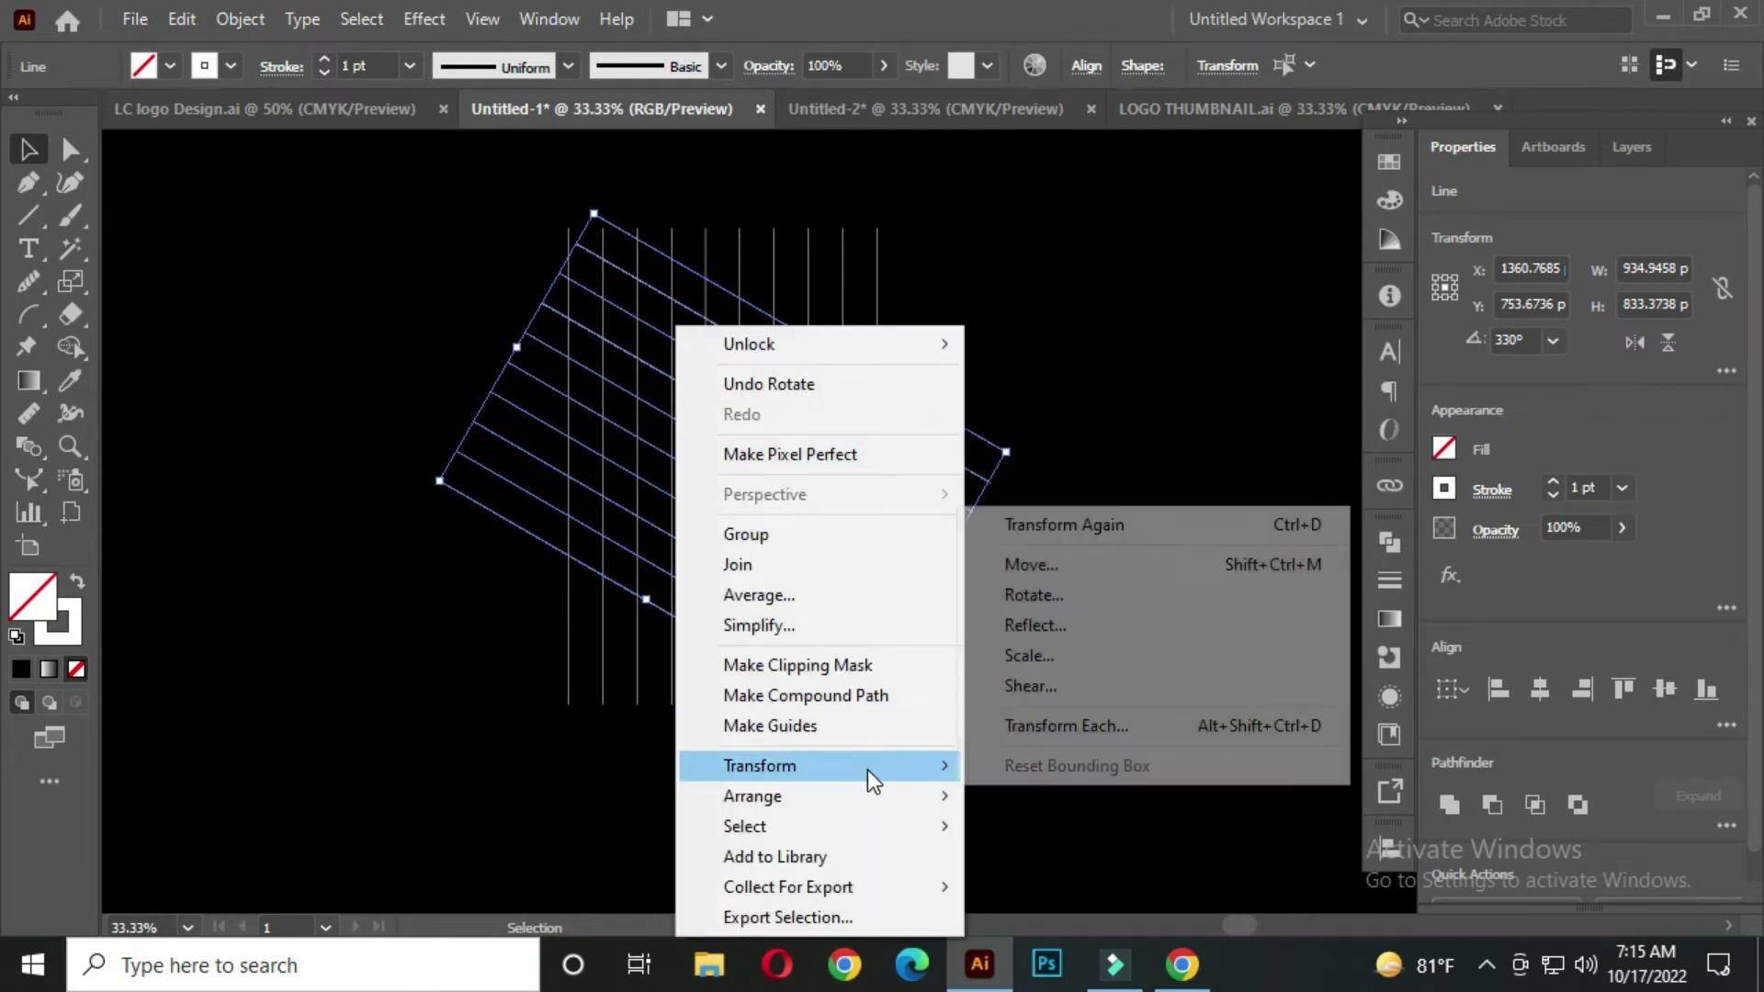
mouse_move(816, 766)
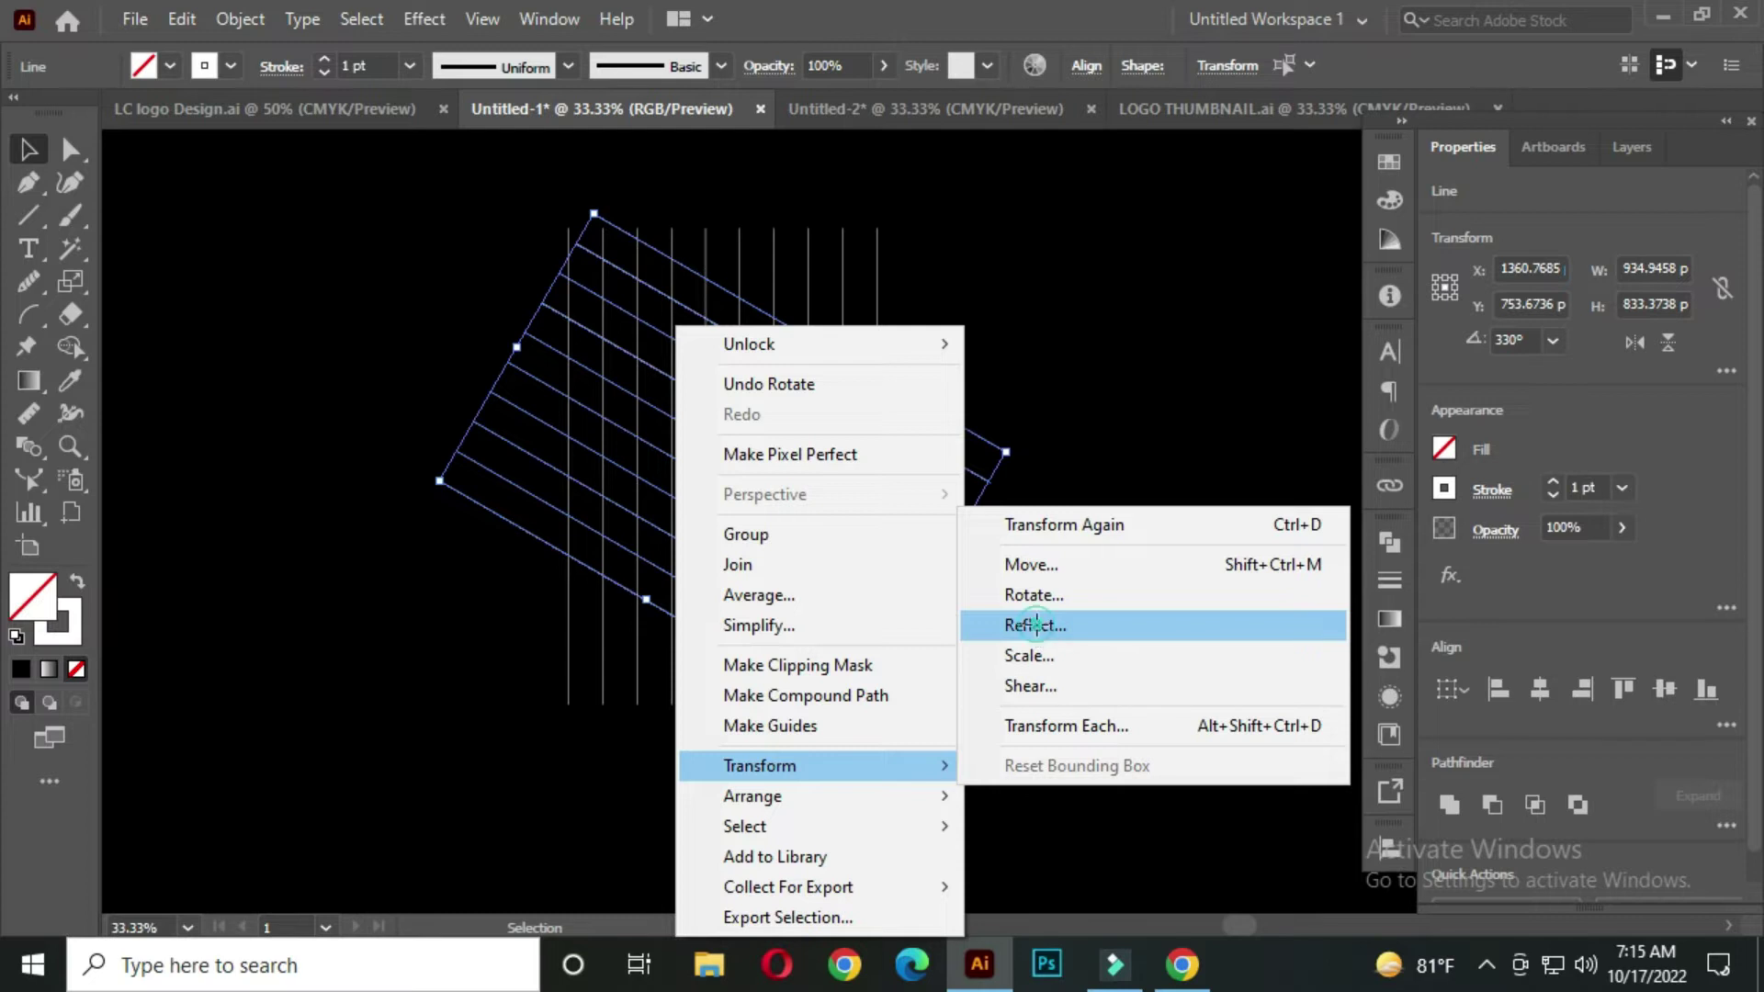
click(1036, 625)
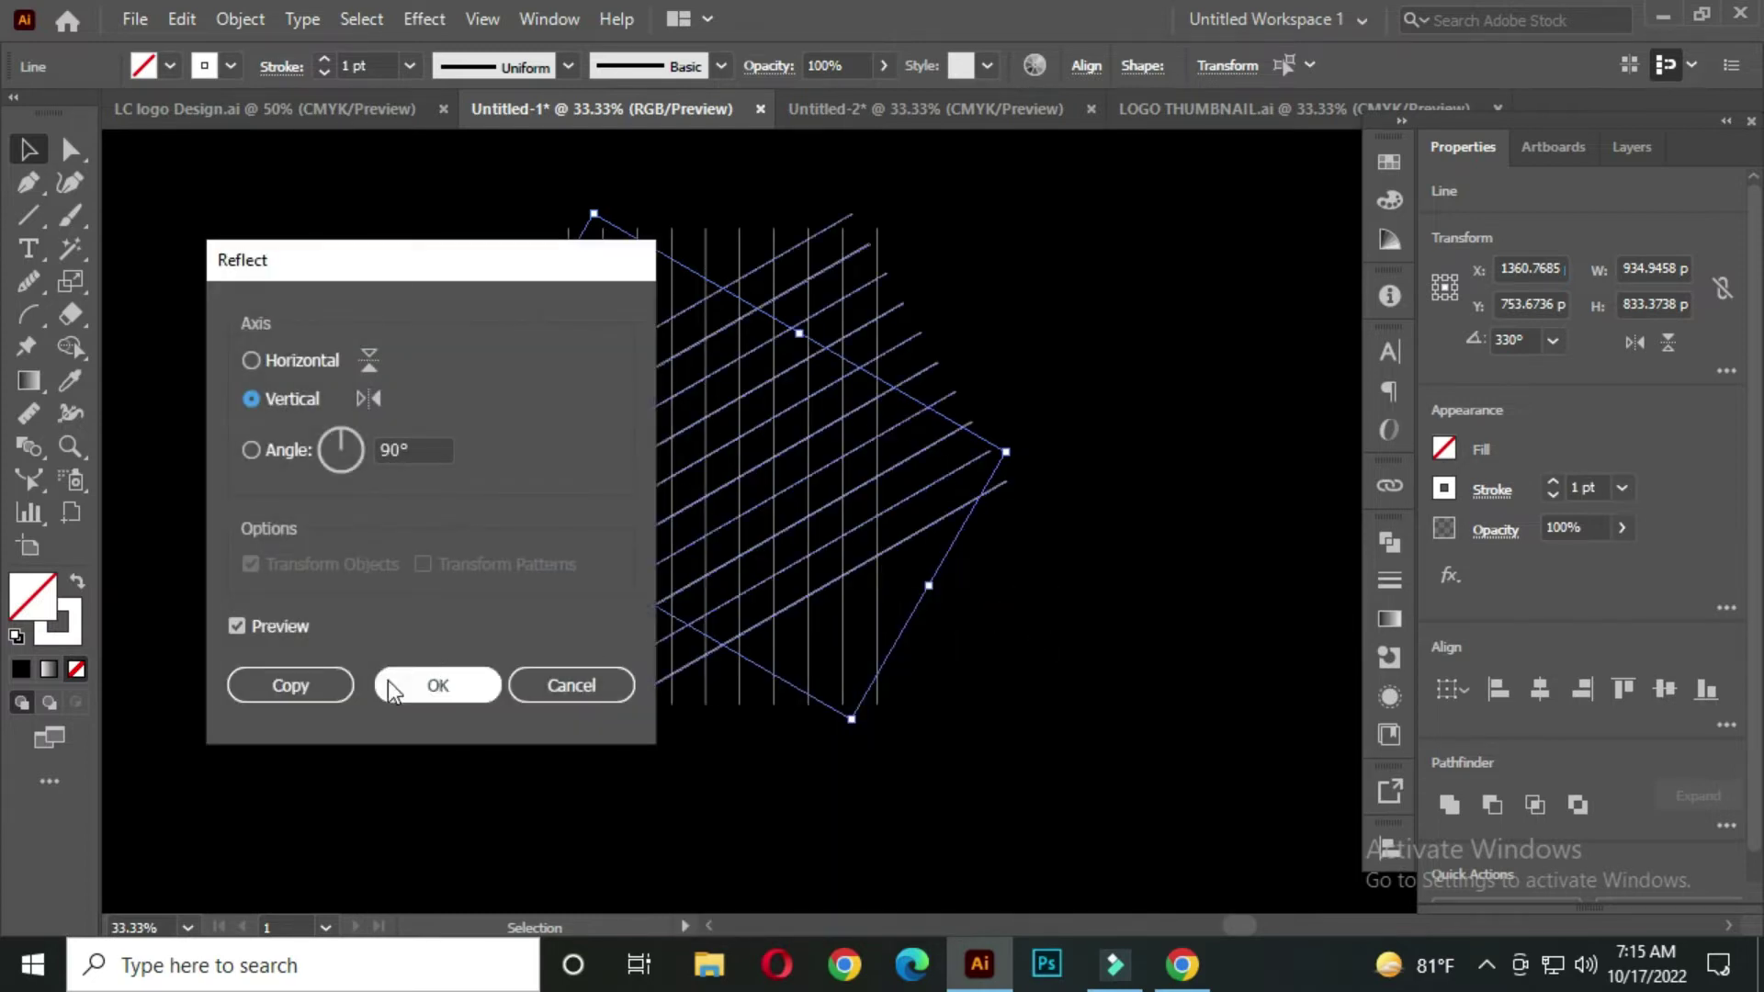
click(336, 690)
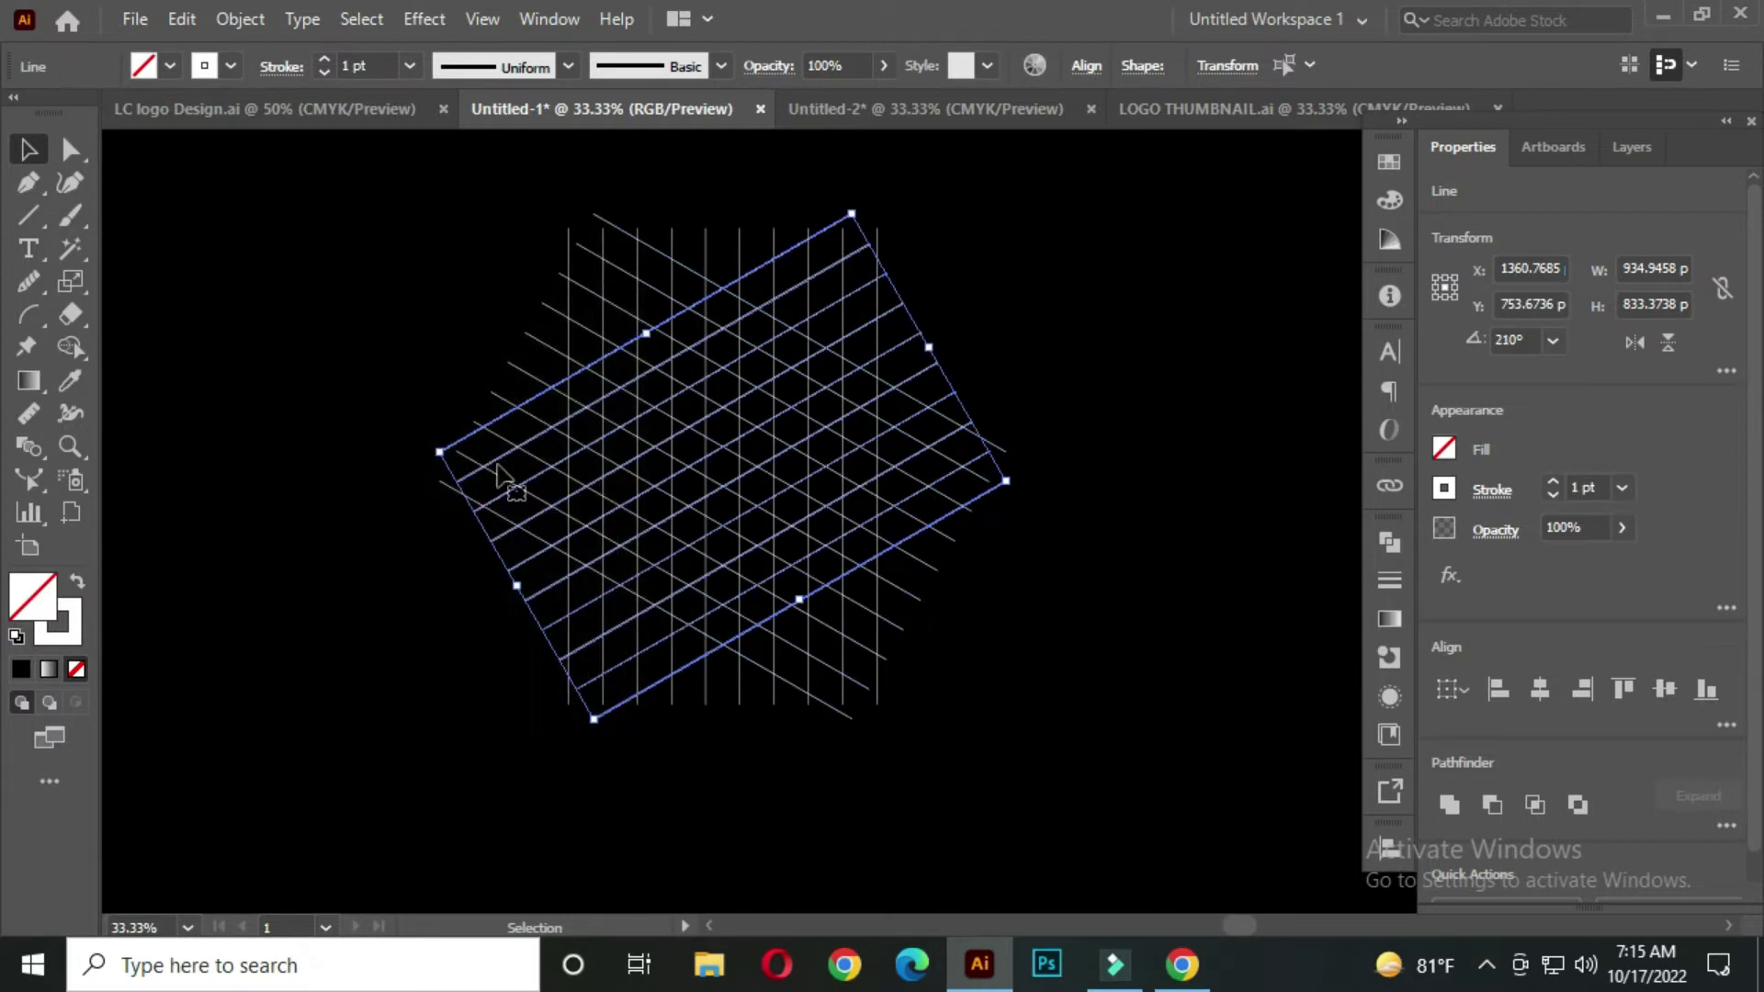
click(464, 303)
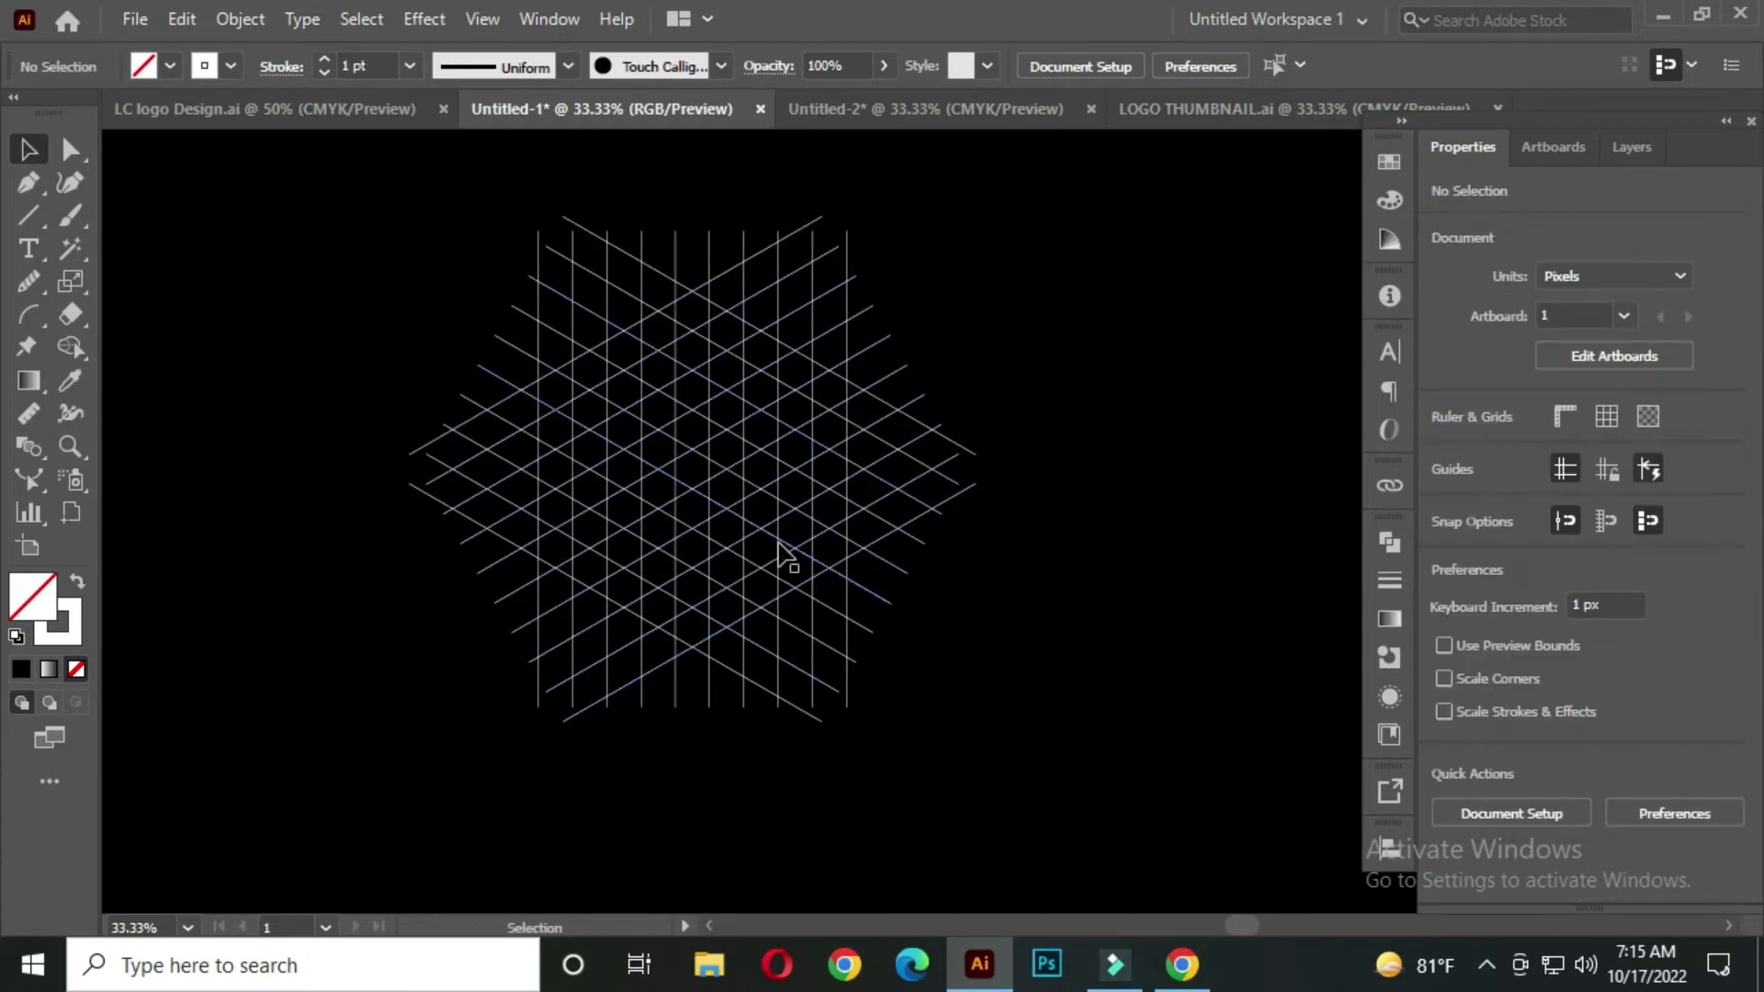
- Select the entire grid, activate the Shape Builder Tool, and set the fill colour to orange
click(748, 394)
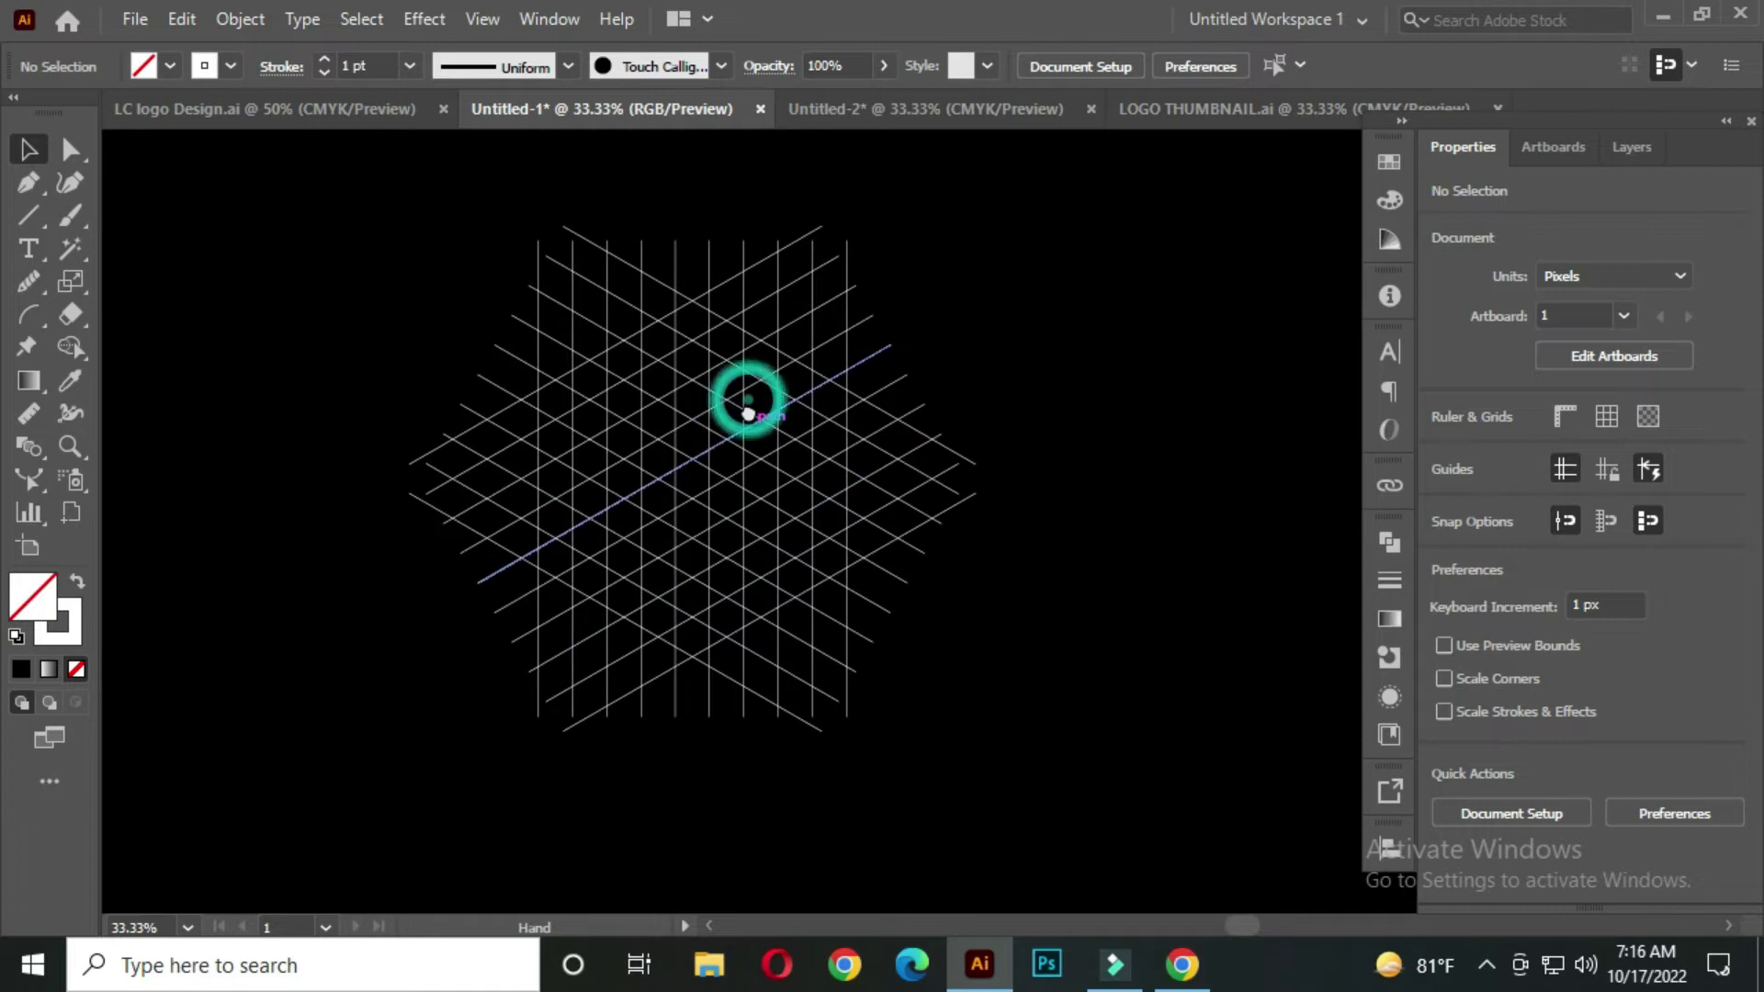
drag(331, 177, 1108, 764)
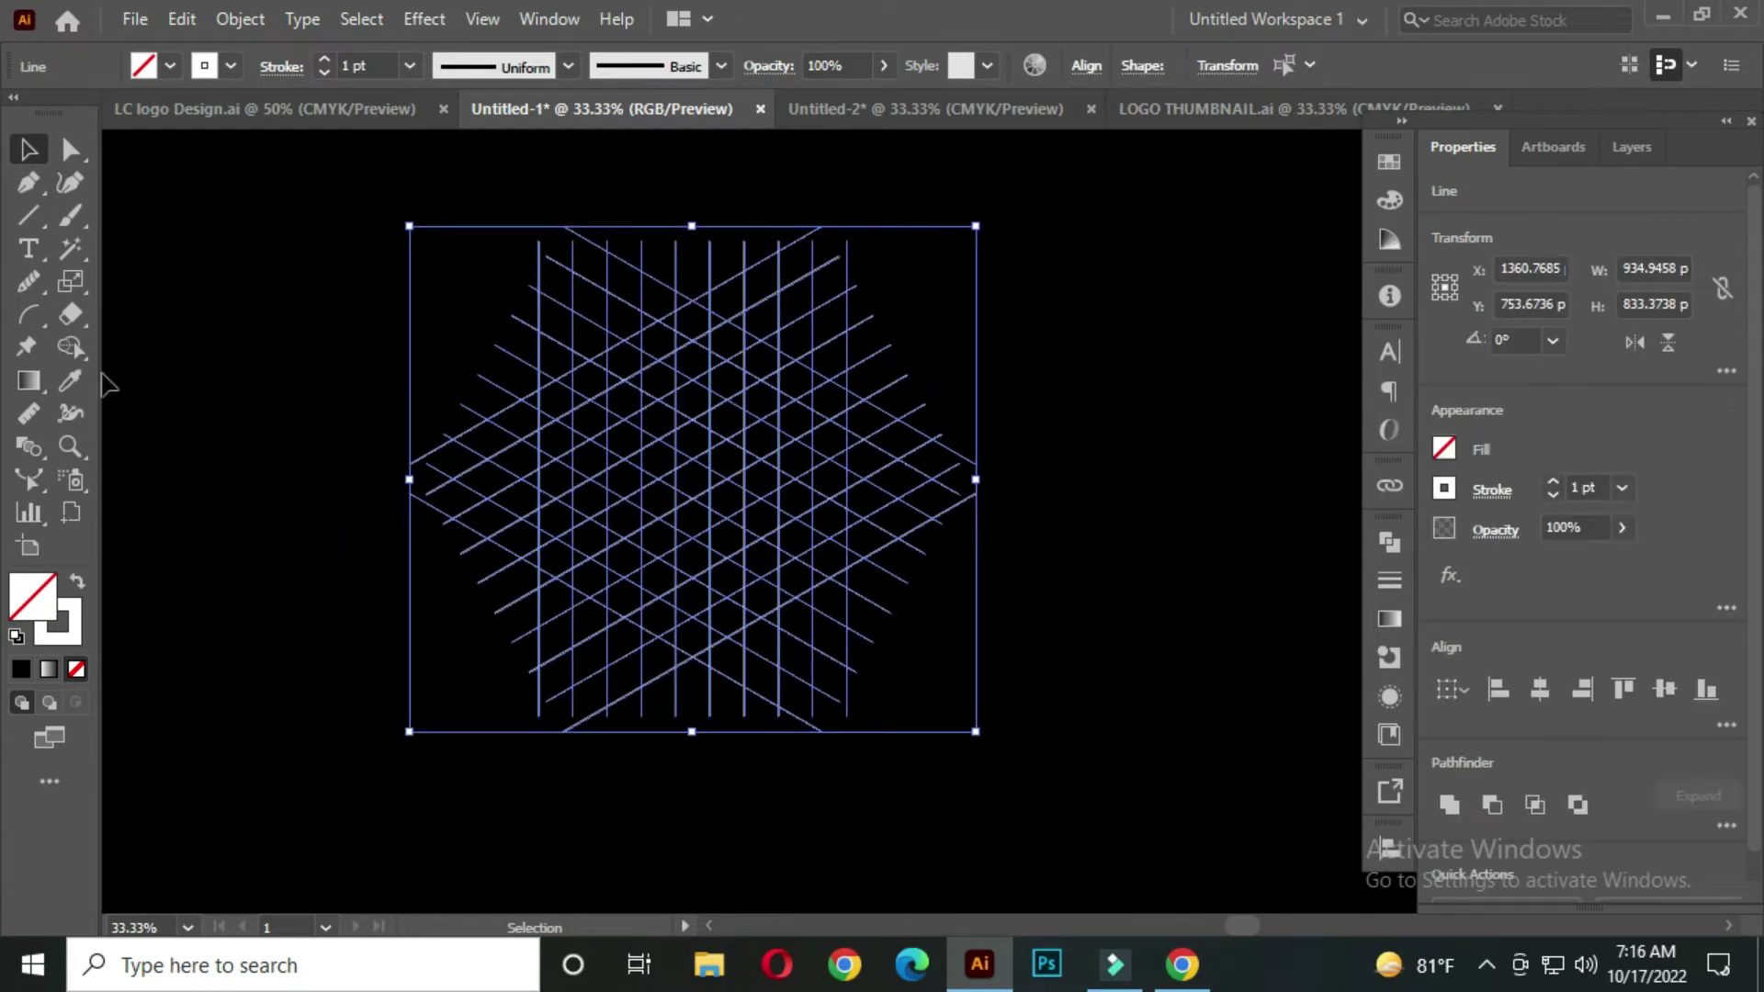
click(71, 346)
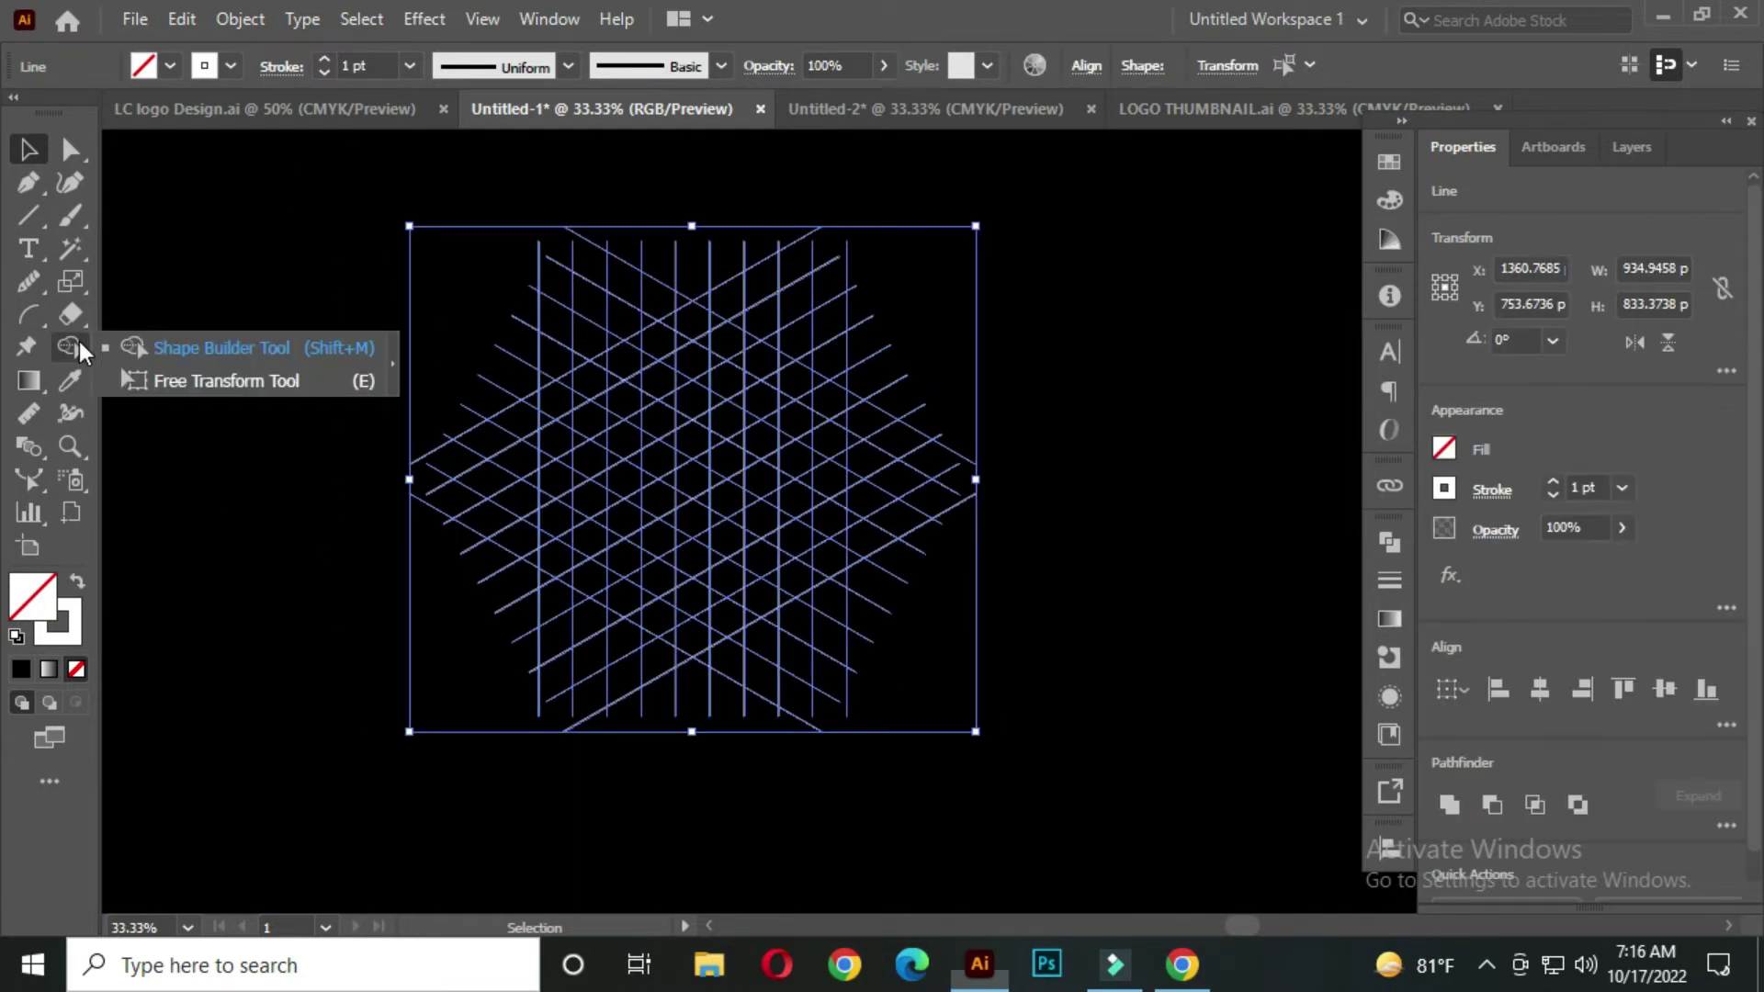
click(268, 349)
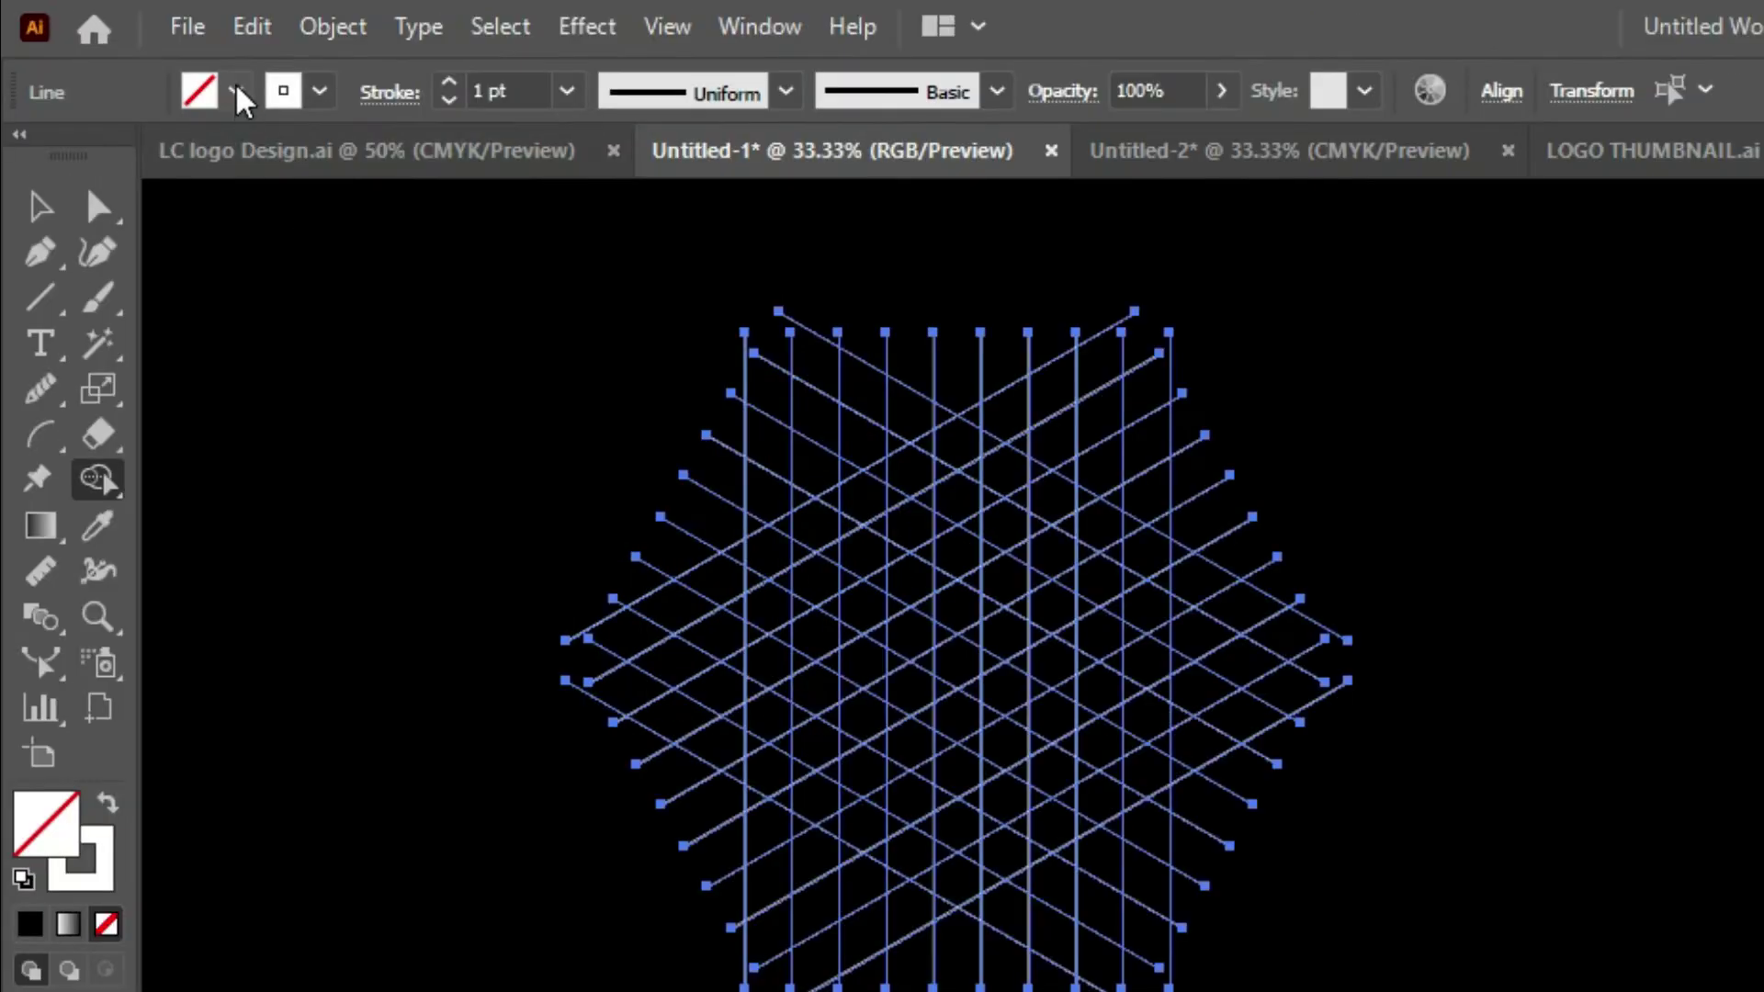
click(170, 65)
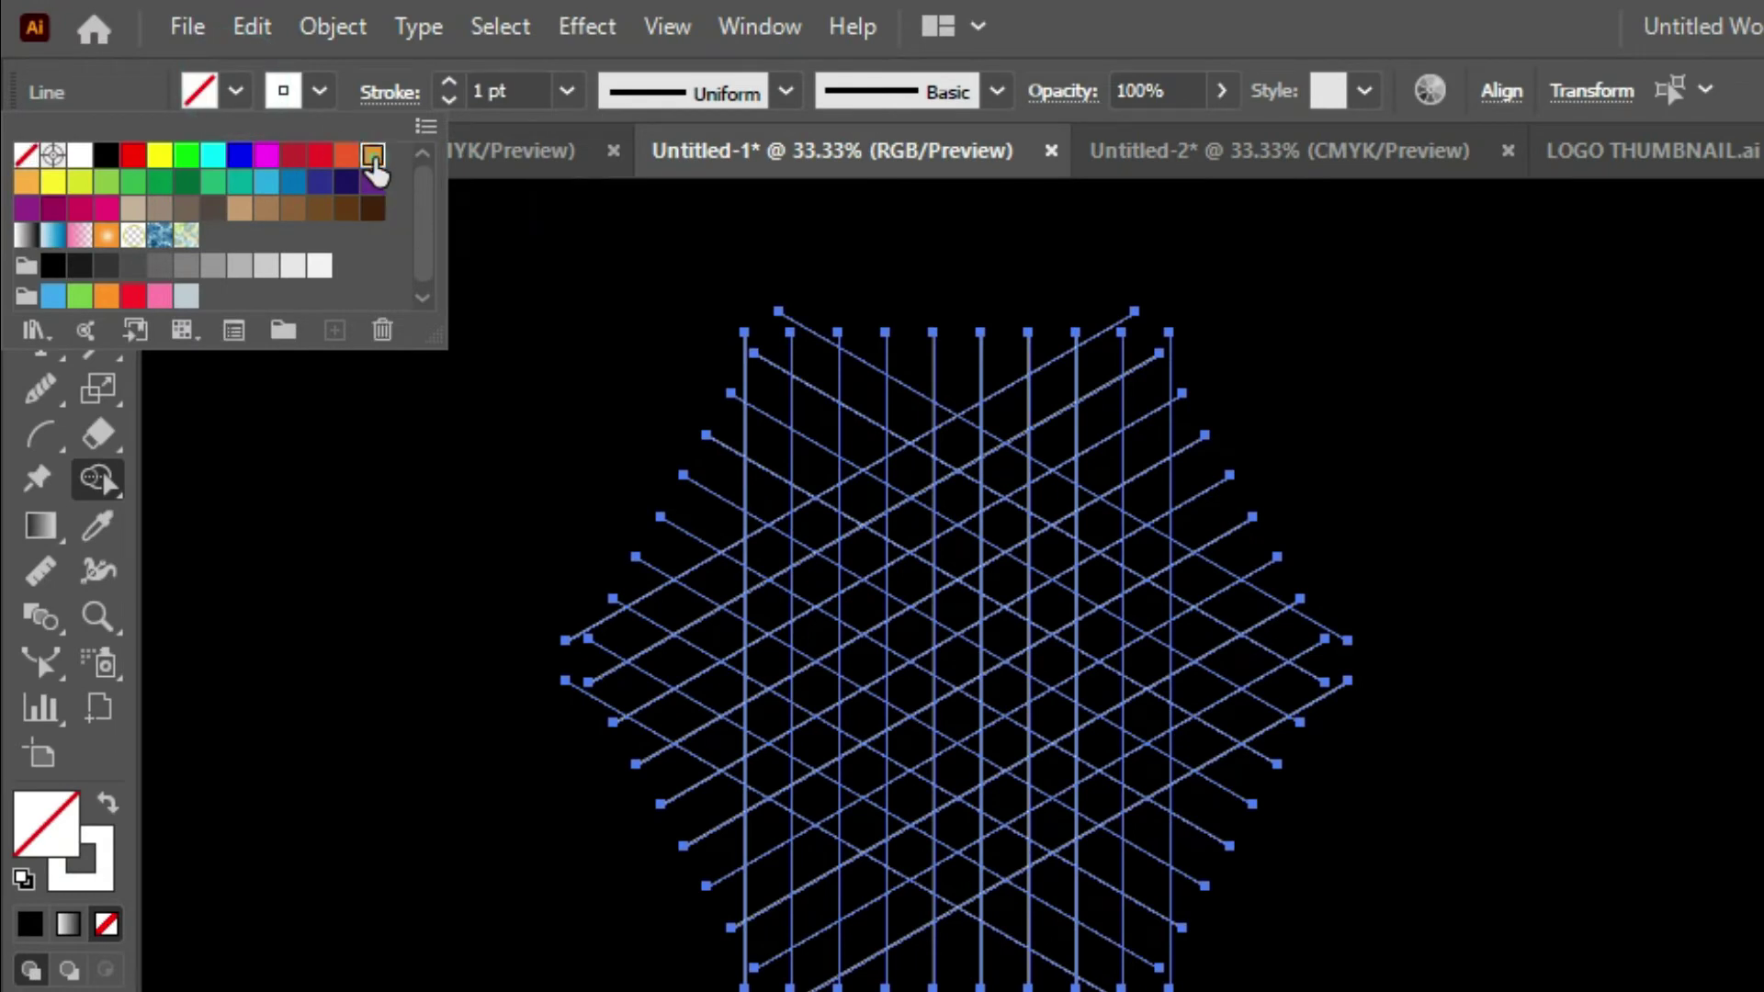
click(372, 156)
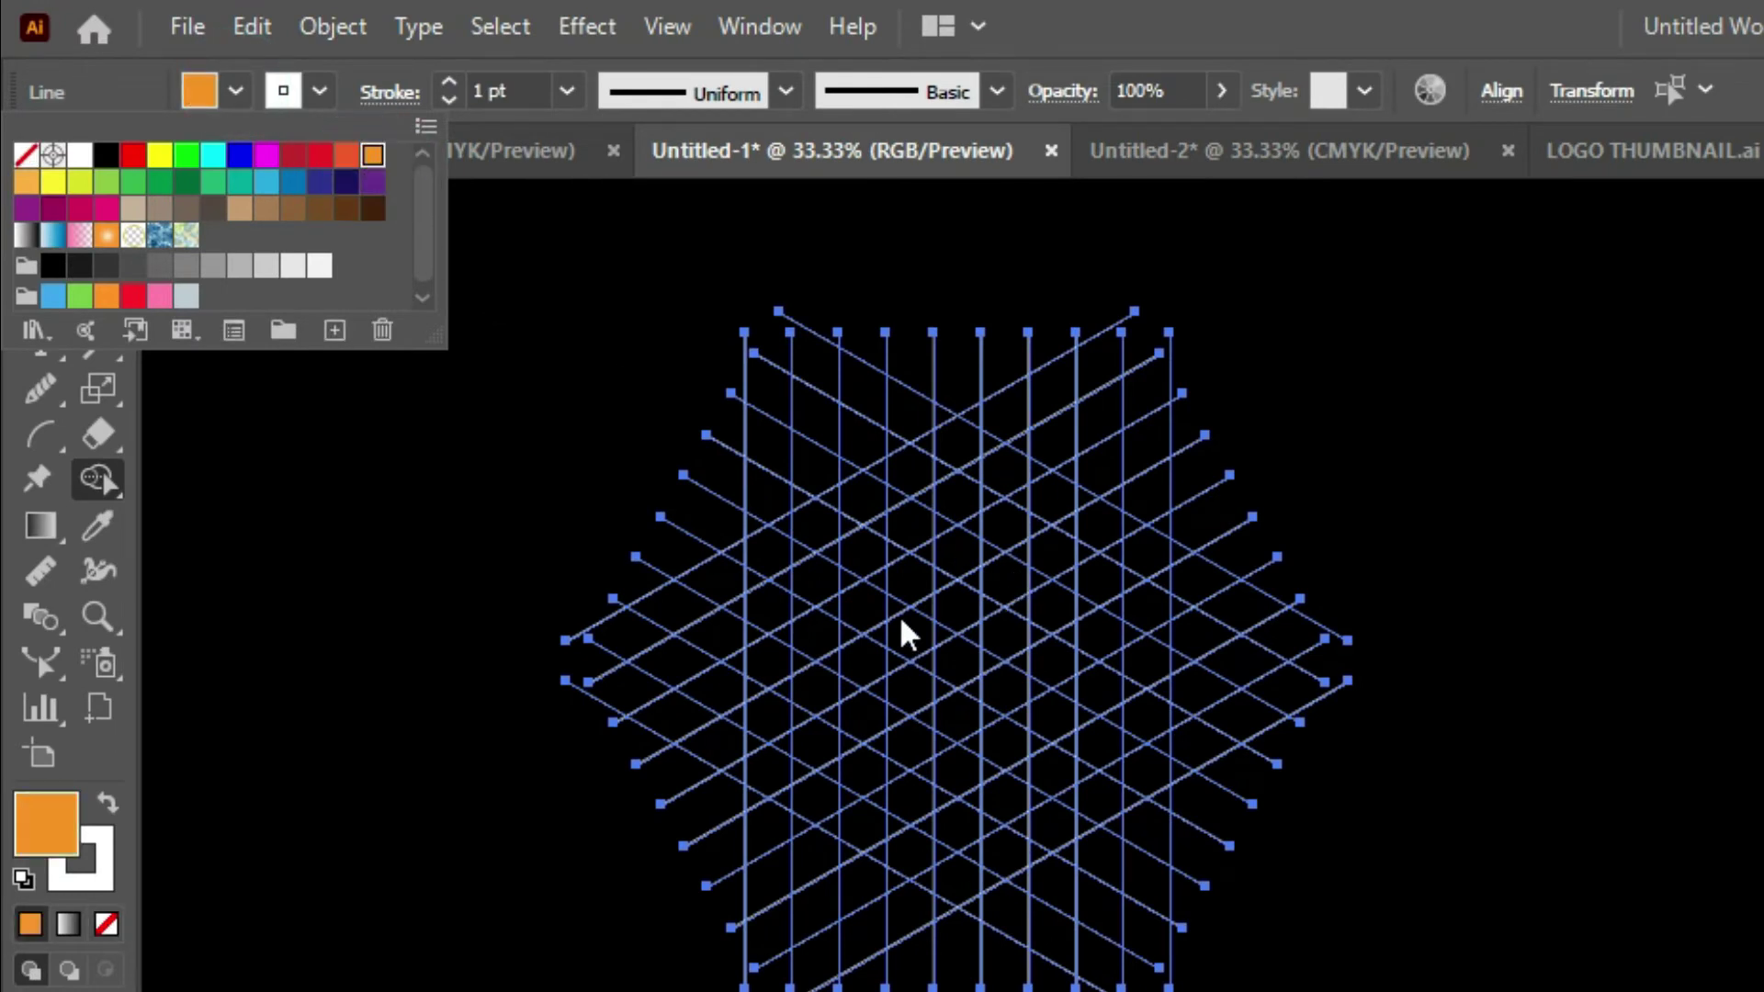
key(Escape)
scroll(732, 460, up, 1)
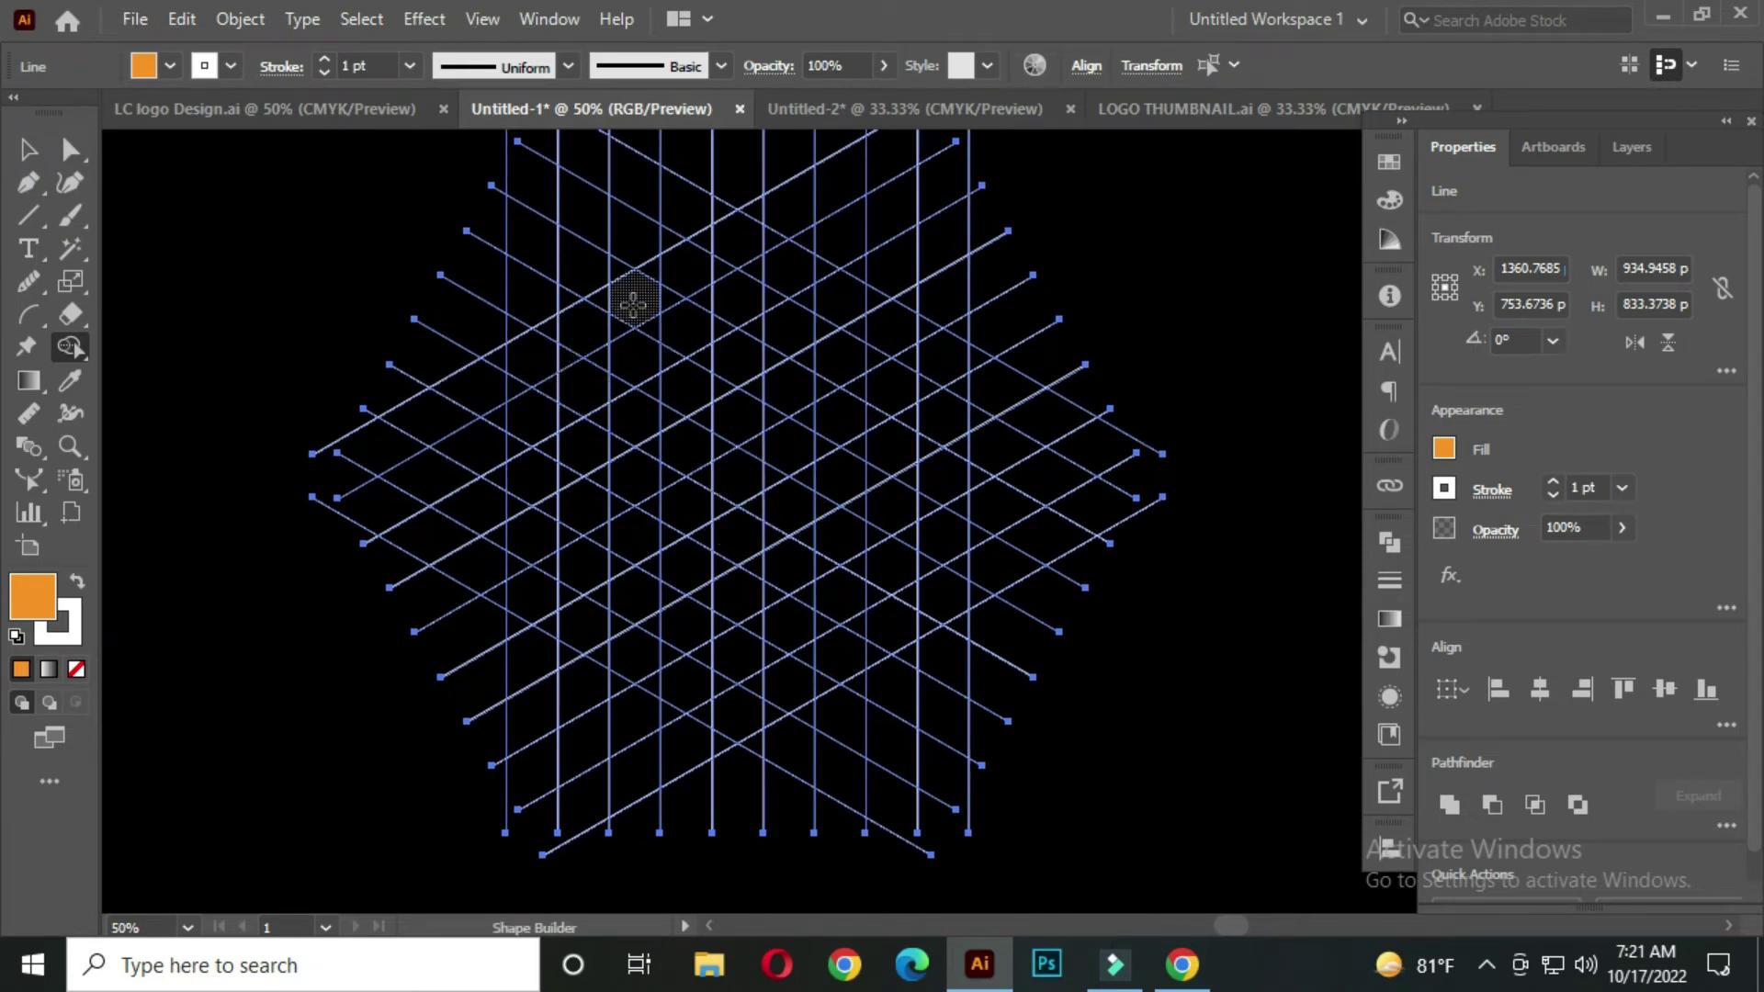
- Merge a column of grid cells plus a lower-right arm into an orange L
scroll(635, 308, up, 1)
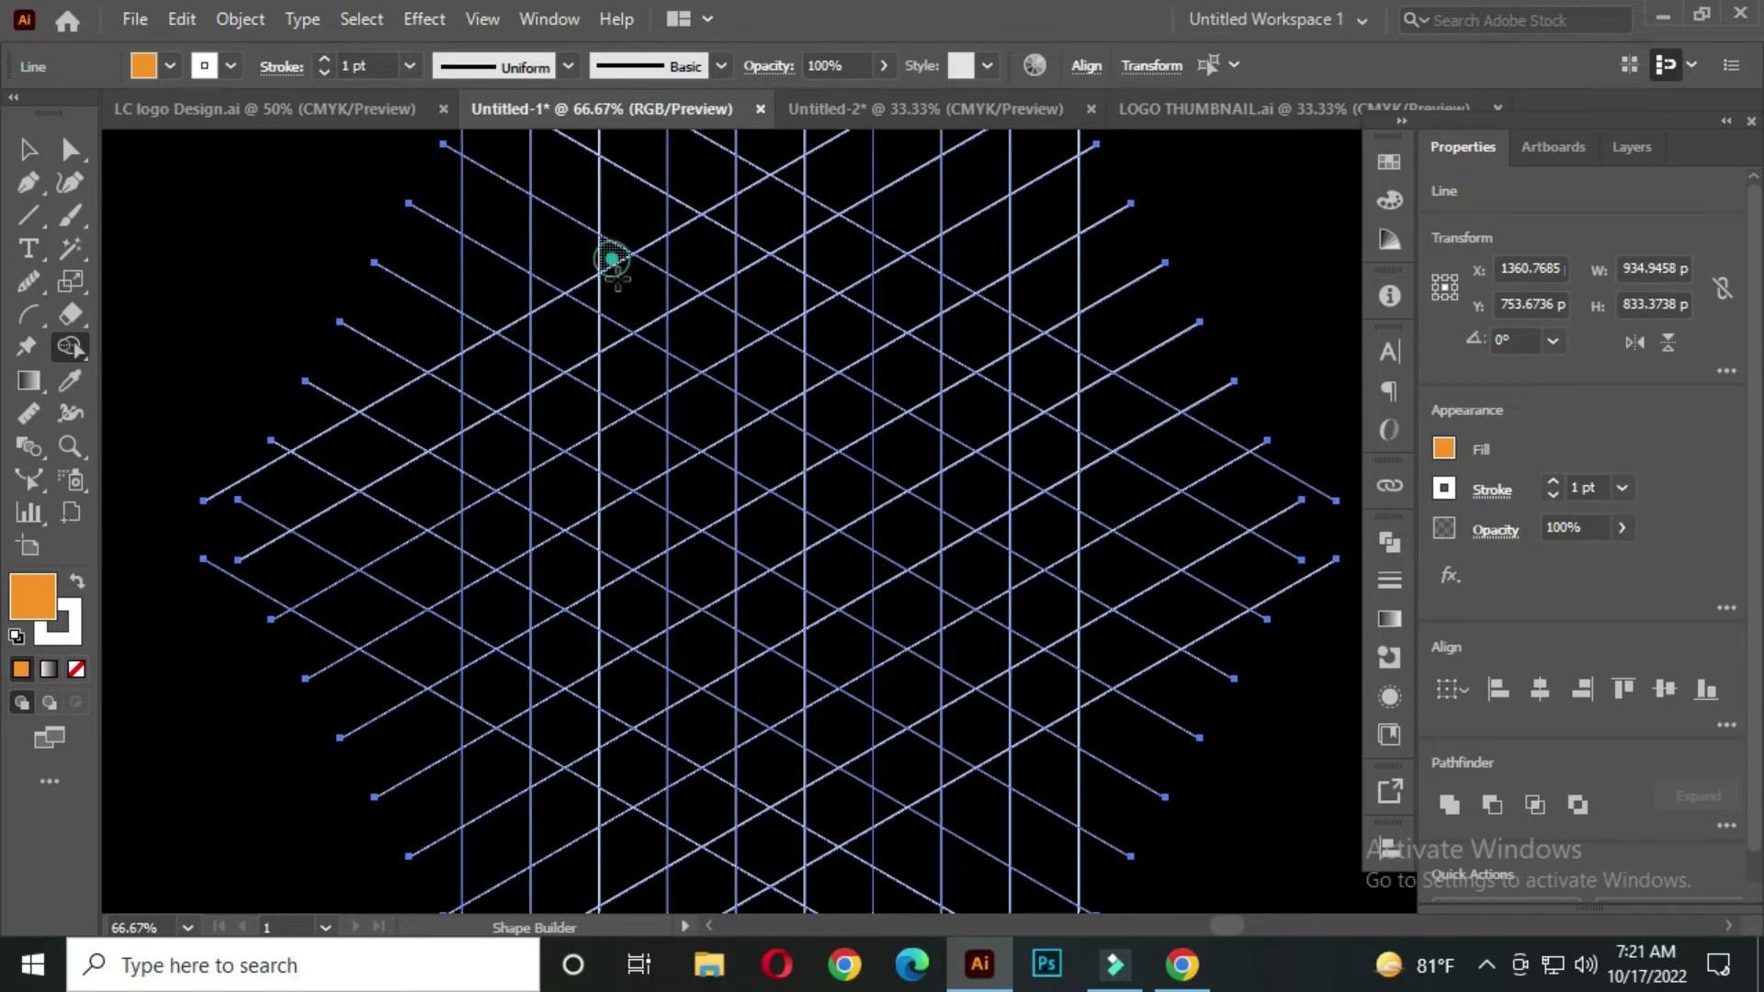
drag(616, 267, 640, 418)
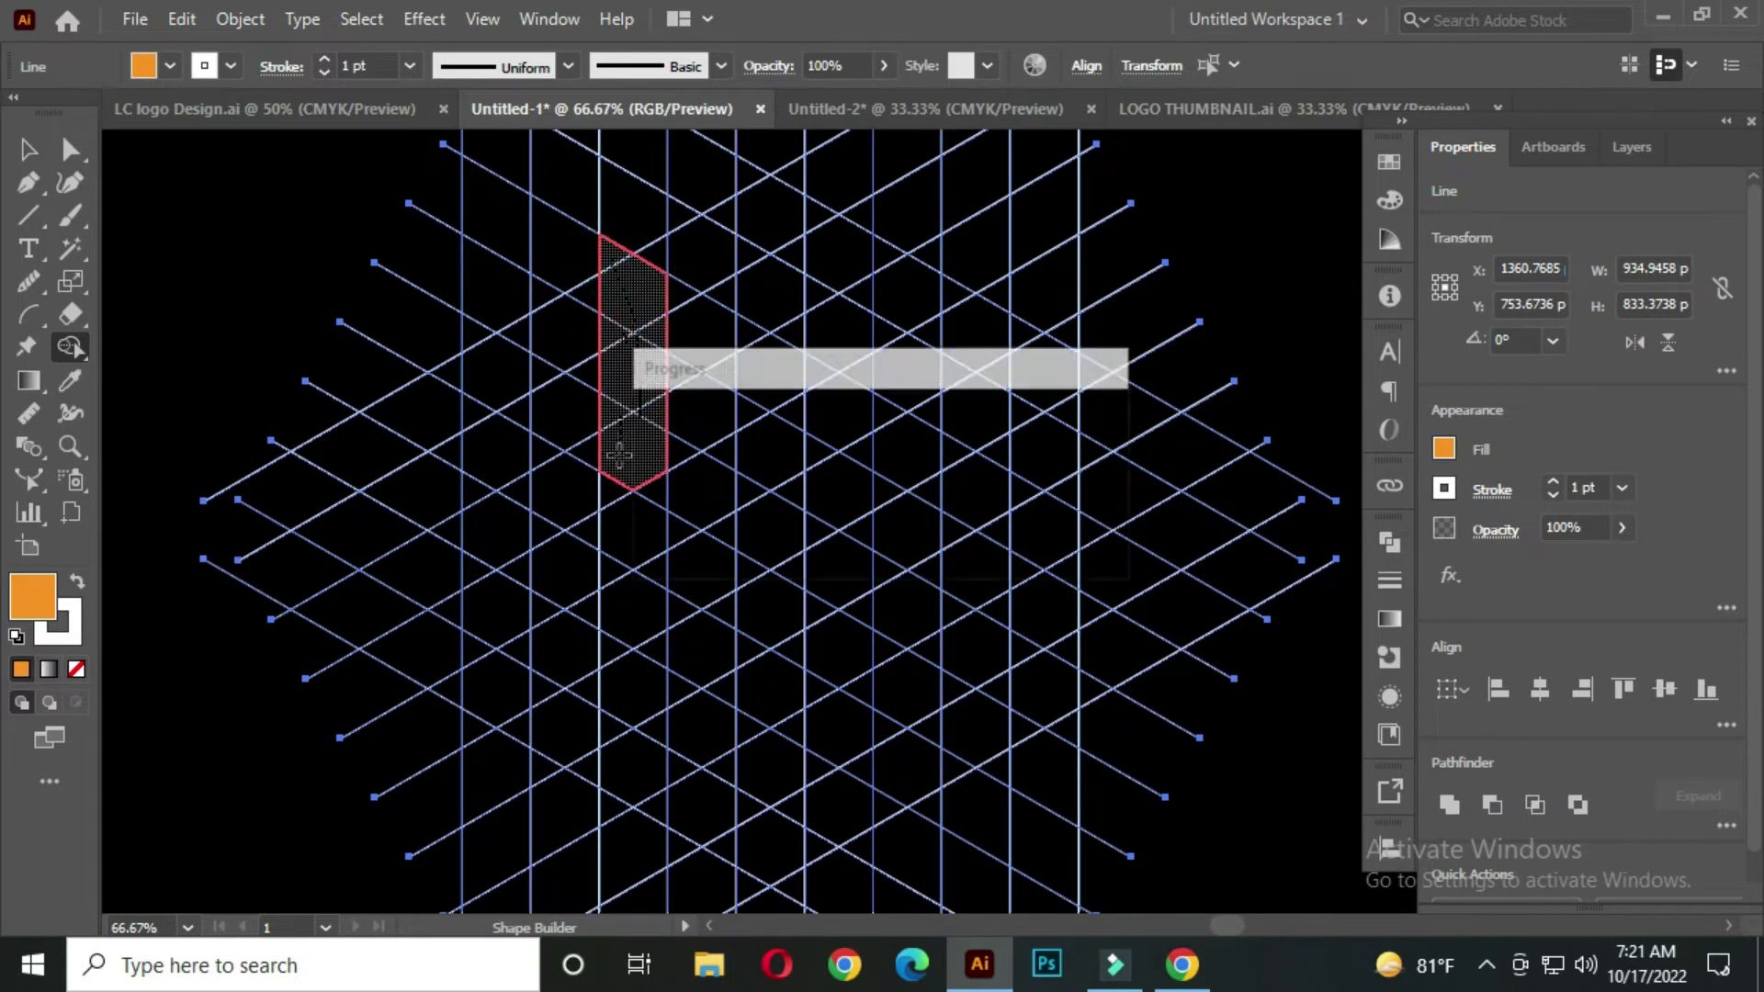
drag(630, 349, 633, 455)
mouse_move(635, 556)
mouse_down()
mouse_move(634, 625)
mouse_move(806, 690)
mouse_up()
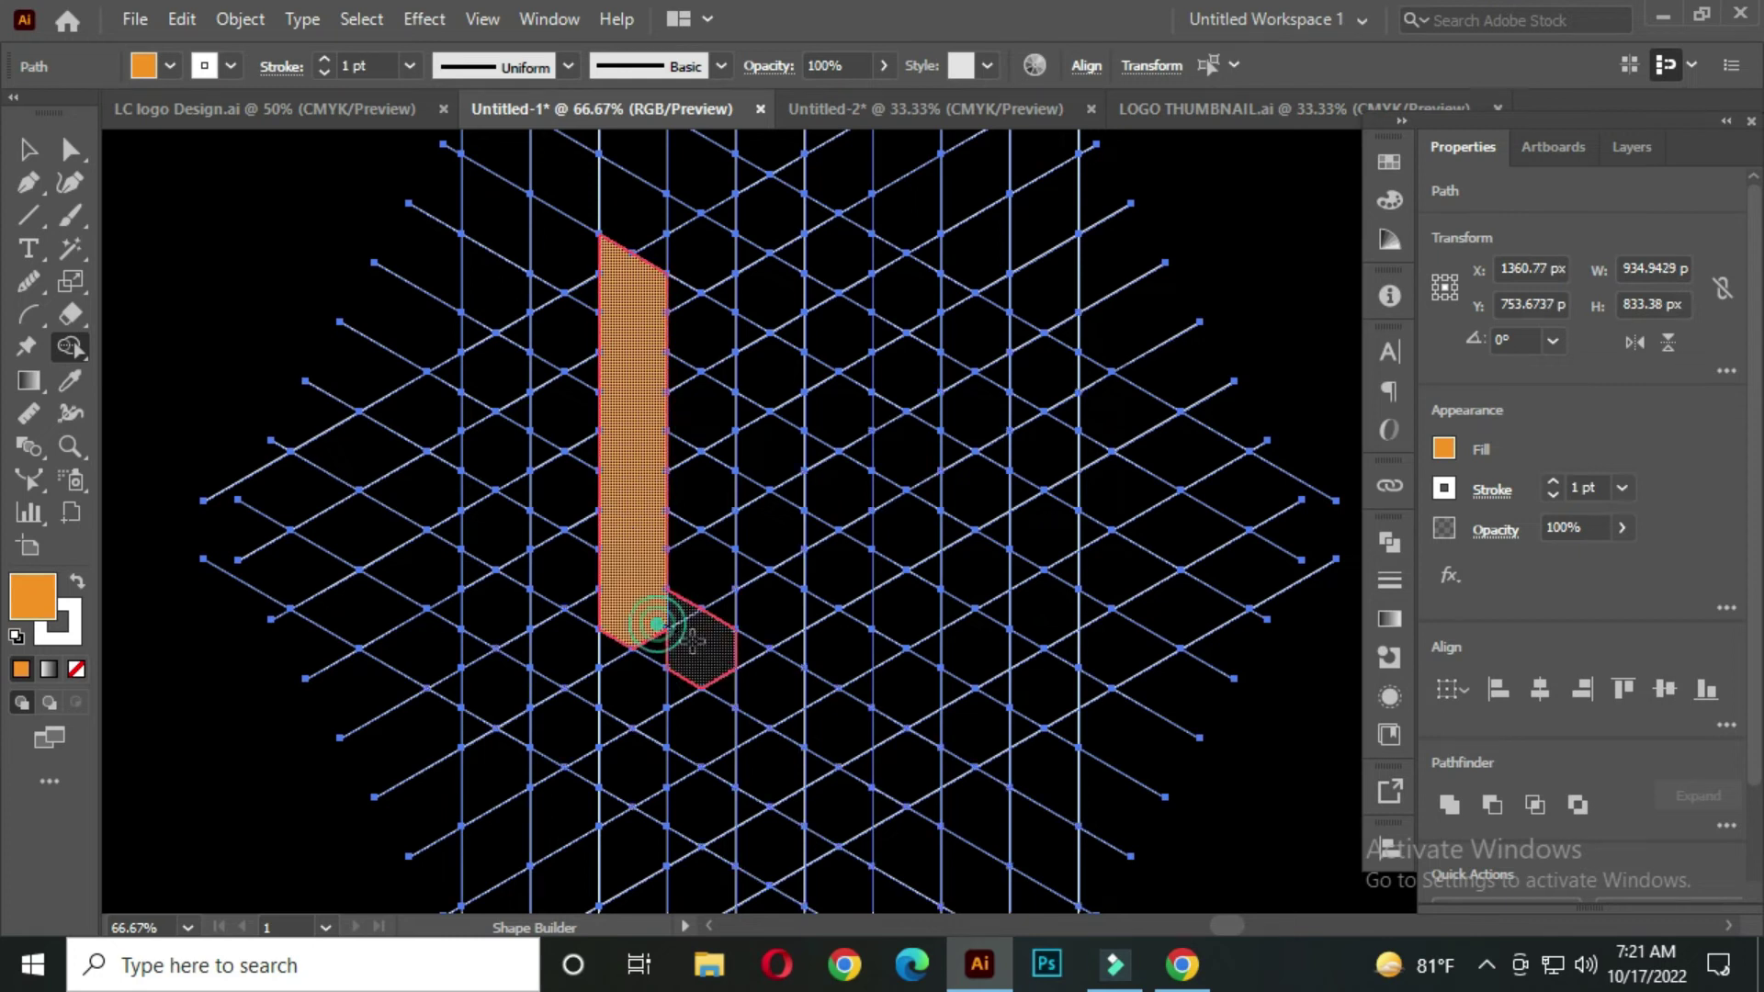
drag(654, 640, 702, 690)
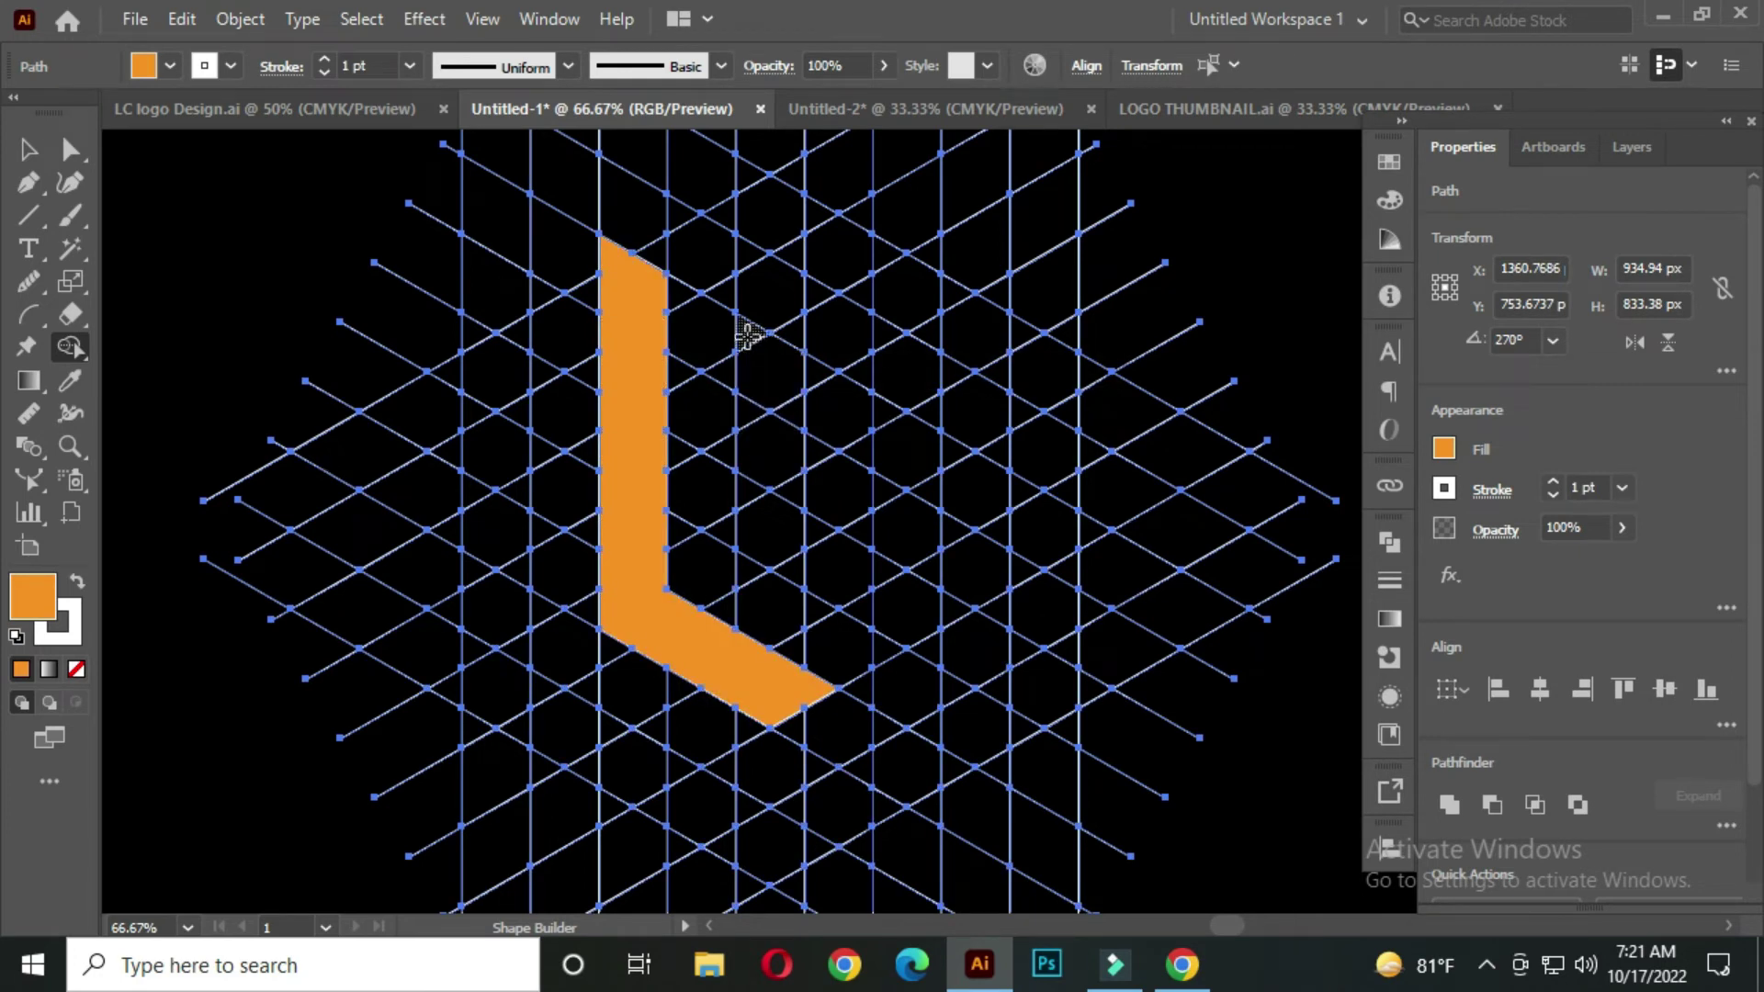
- Merge a column with upper and lower arms into an orange C
mouse_move(749, 411)
mouse_down()
mouse_move(751, 491)
mouse_move(781, 424)
mouse_up()
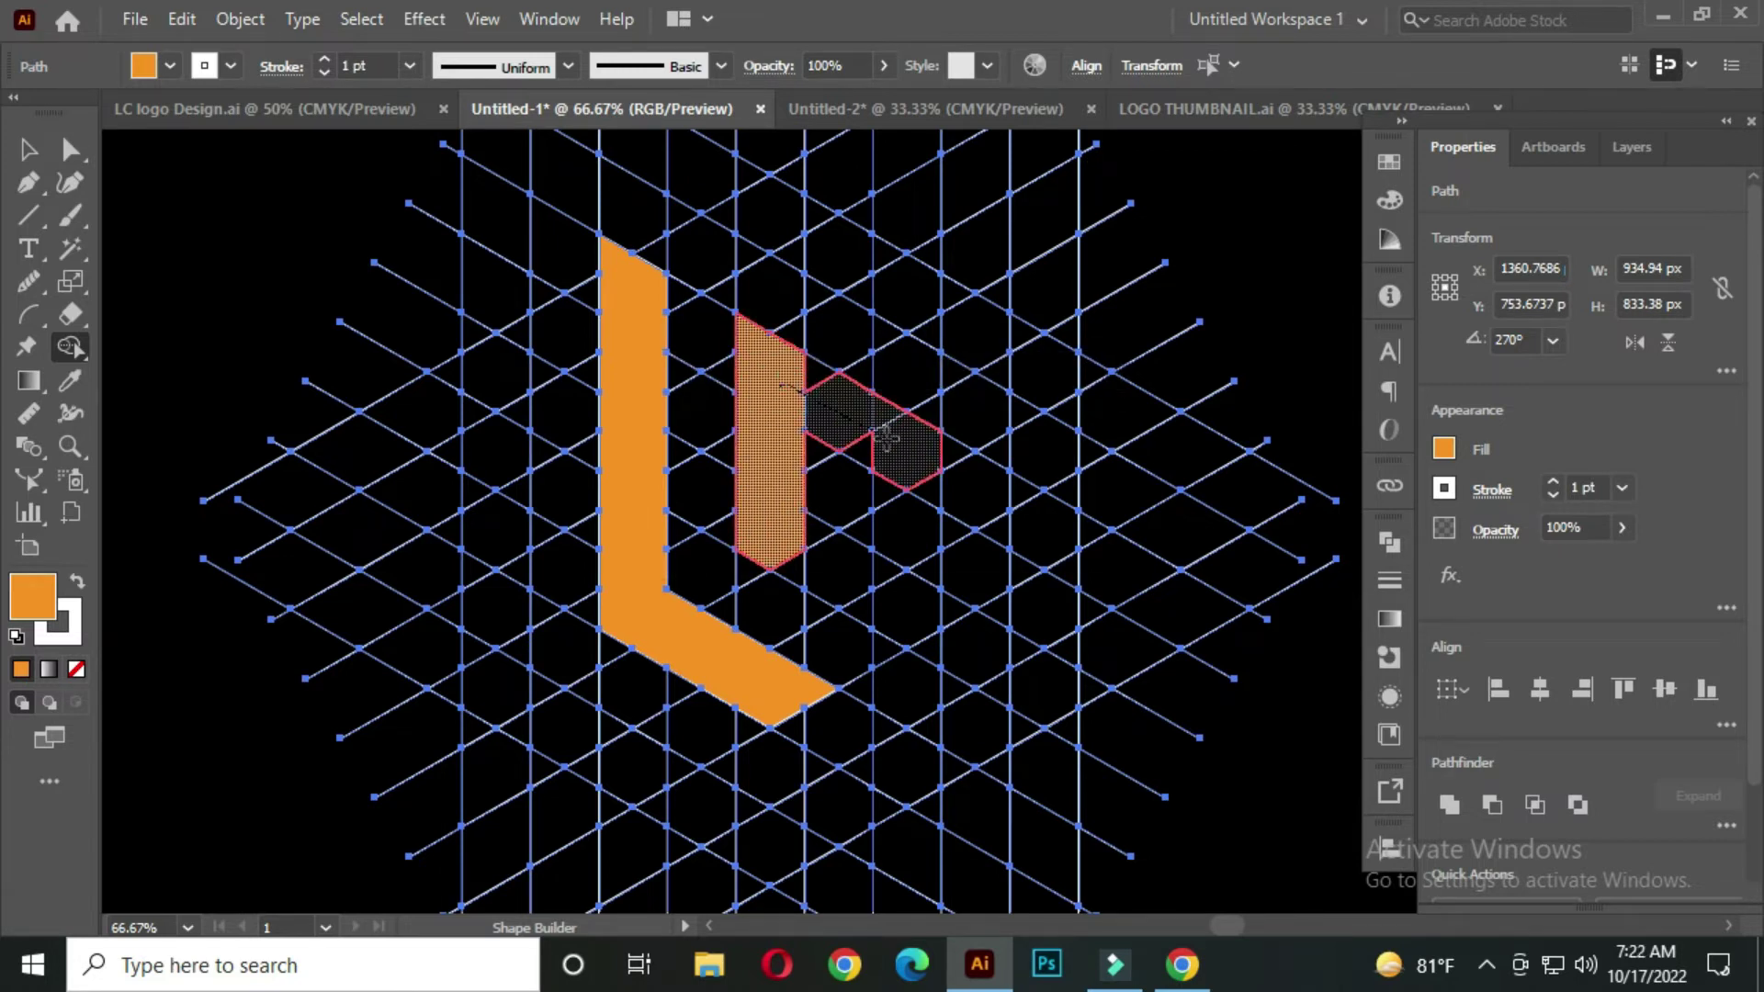
drag(749, 340, 873, 447)
mouse_move(772, 532)
mouse_down()
mouse_move(898, 611)
mouse_move(795, 517)
mouse_up()
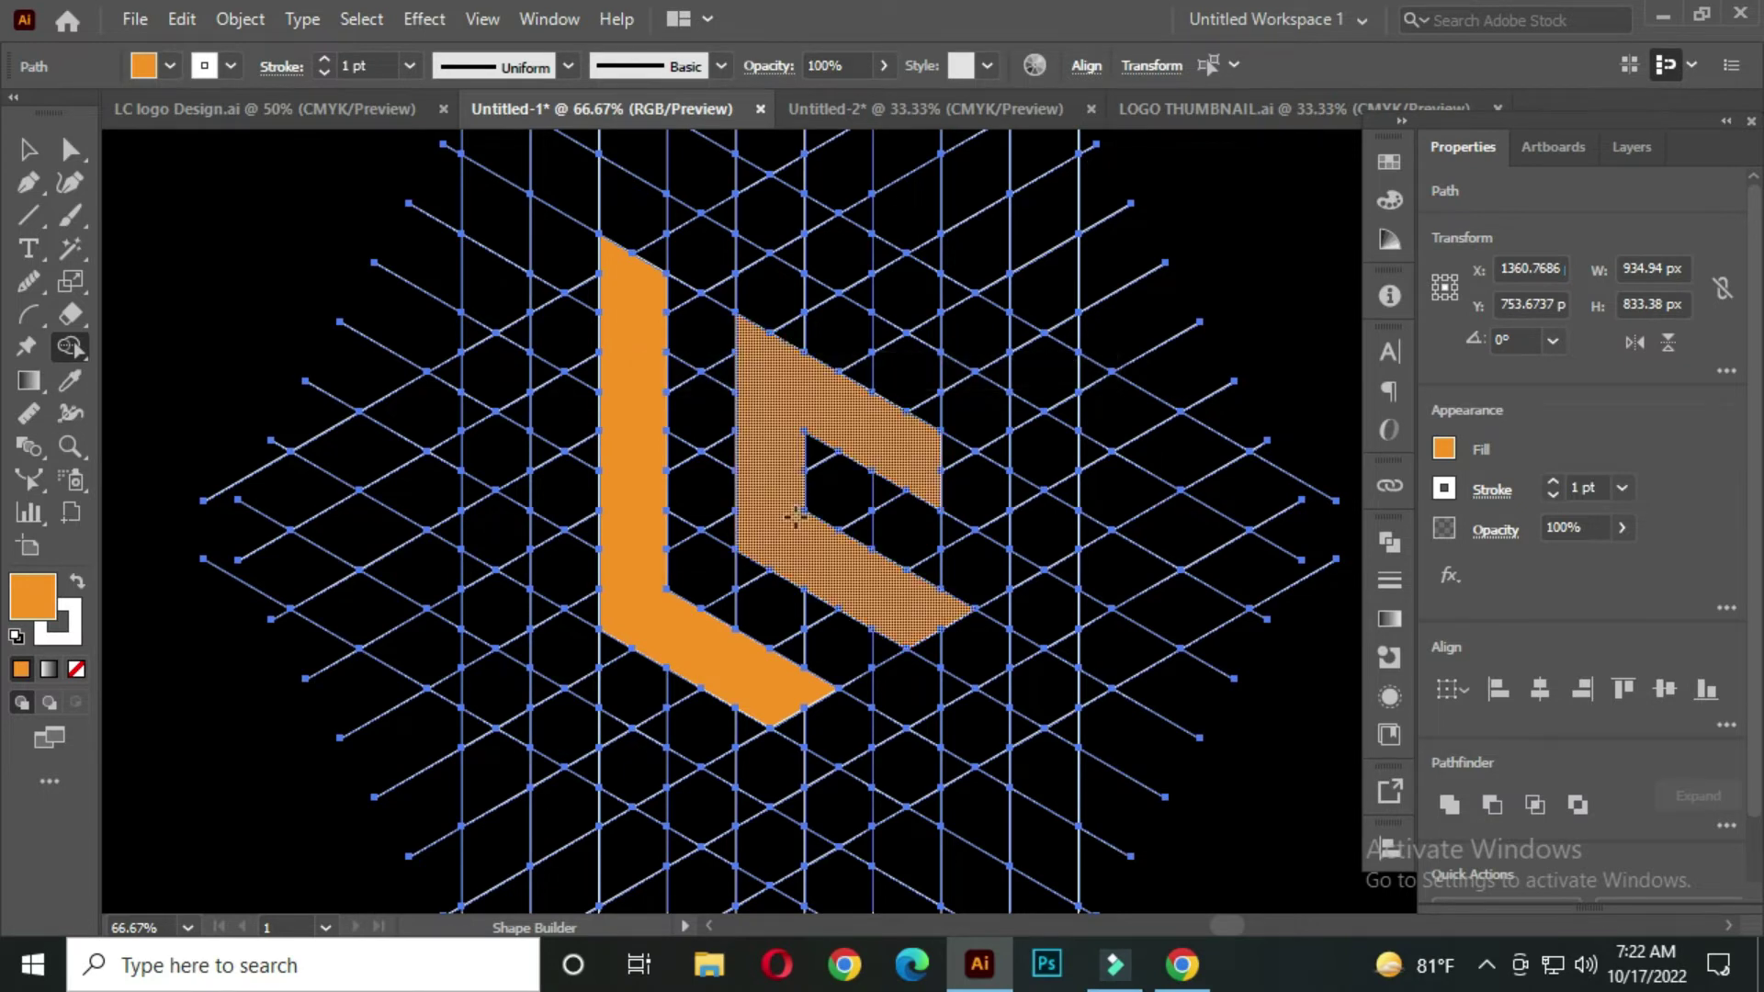
- Return to the Selection tool and zoom out to view the whole LC monogram
click(637, 384)
key(v)
key(ctrl+a)
scroll(777, 390, down, 1)
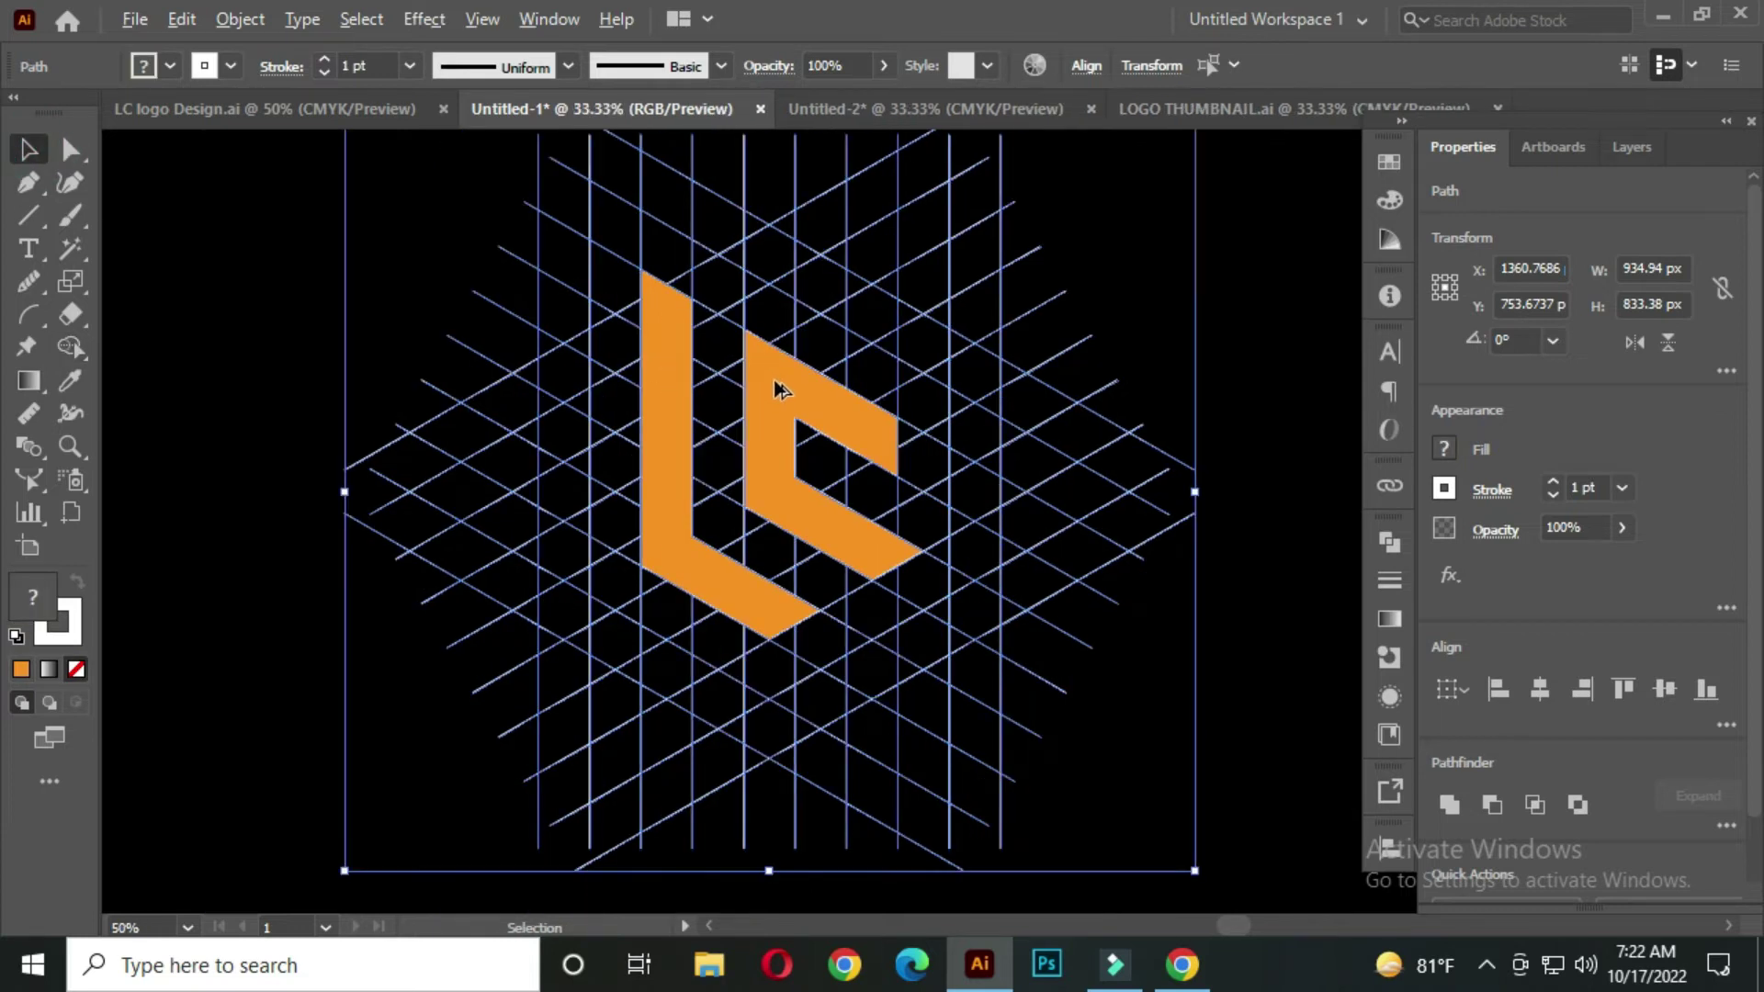
scroll(776, 391, down, 1)
key(ctrl+shift+a)
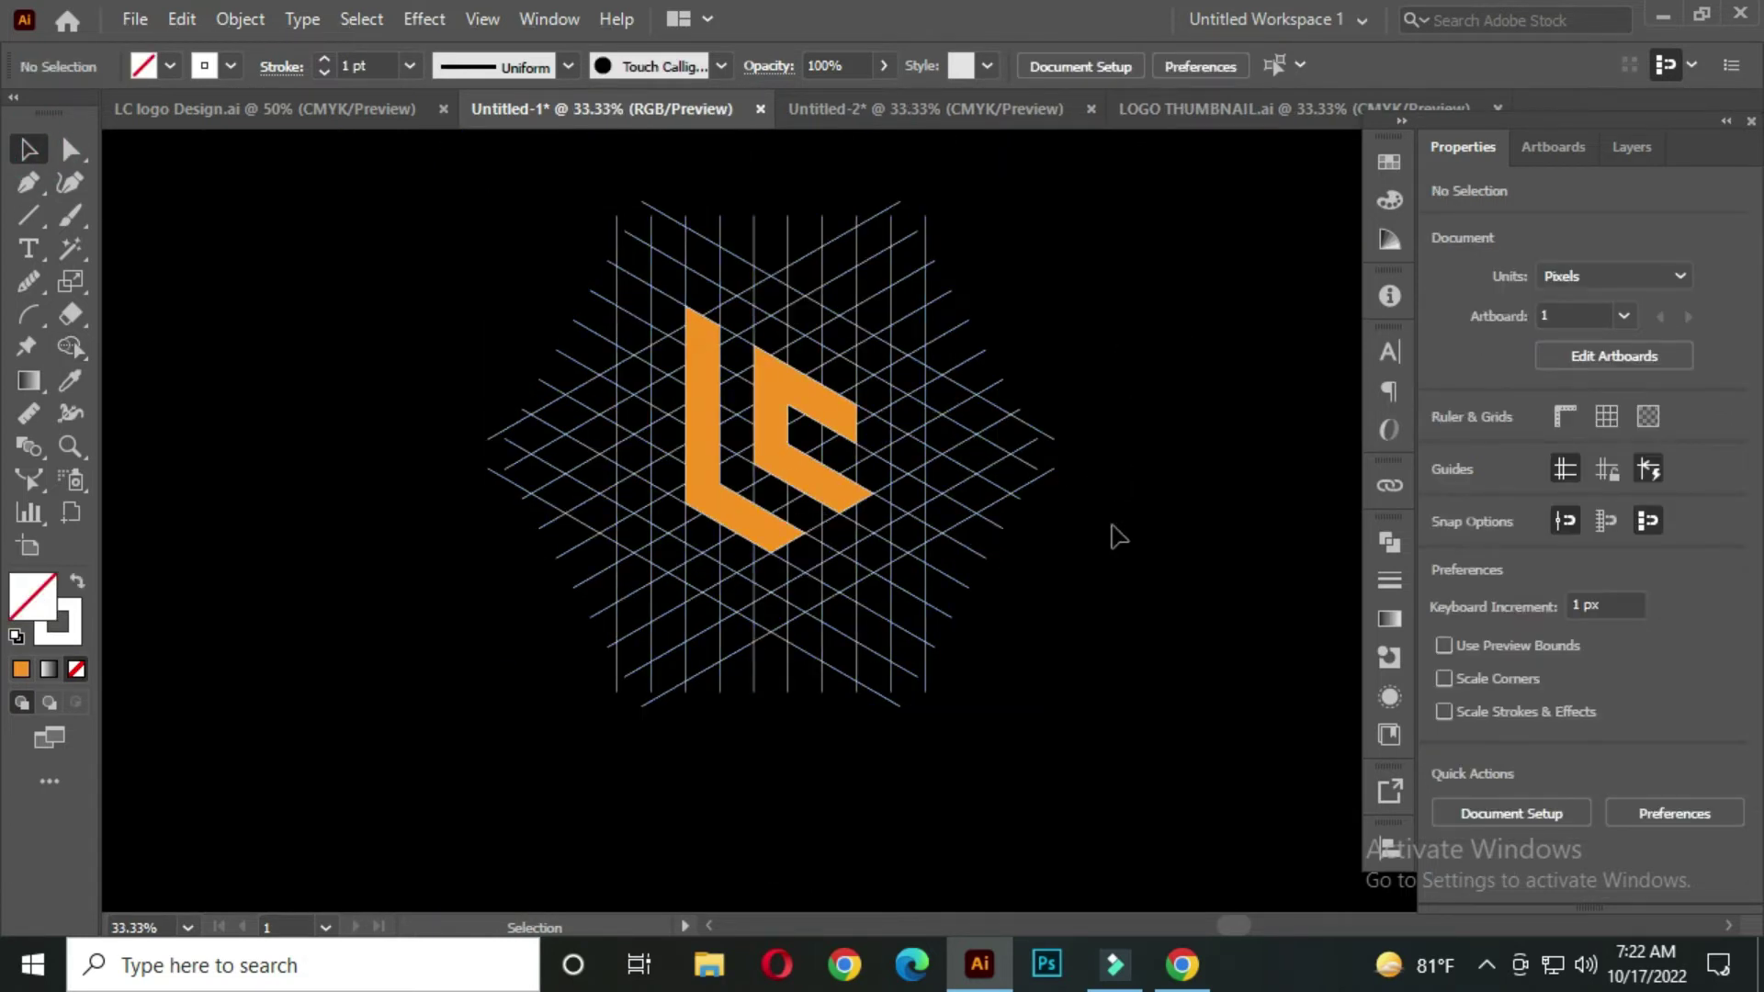
- Move the L and C aside, delete the line grid, and return the LC to the centre
click(767, 405)
shift+click(702, 395)
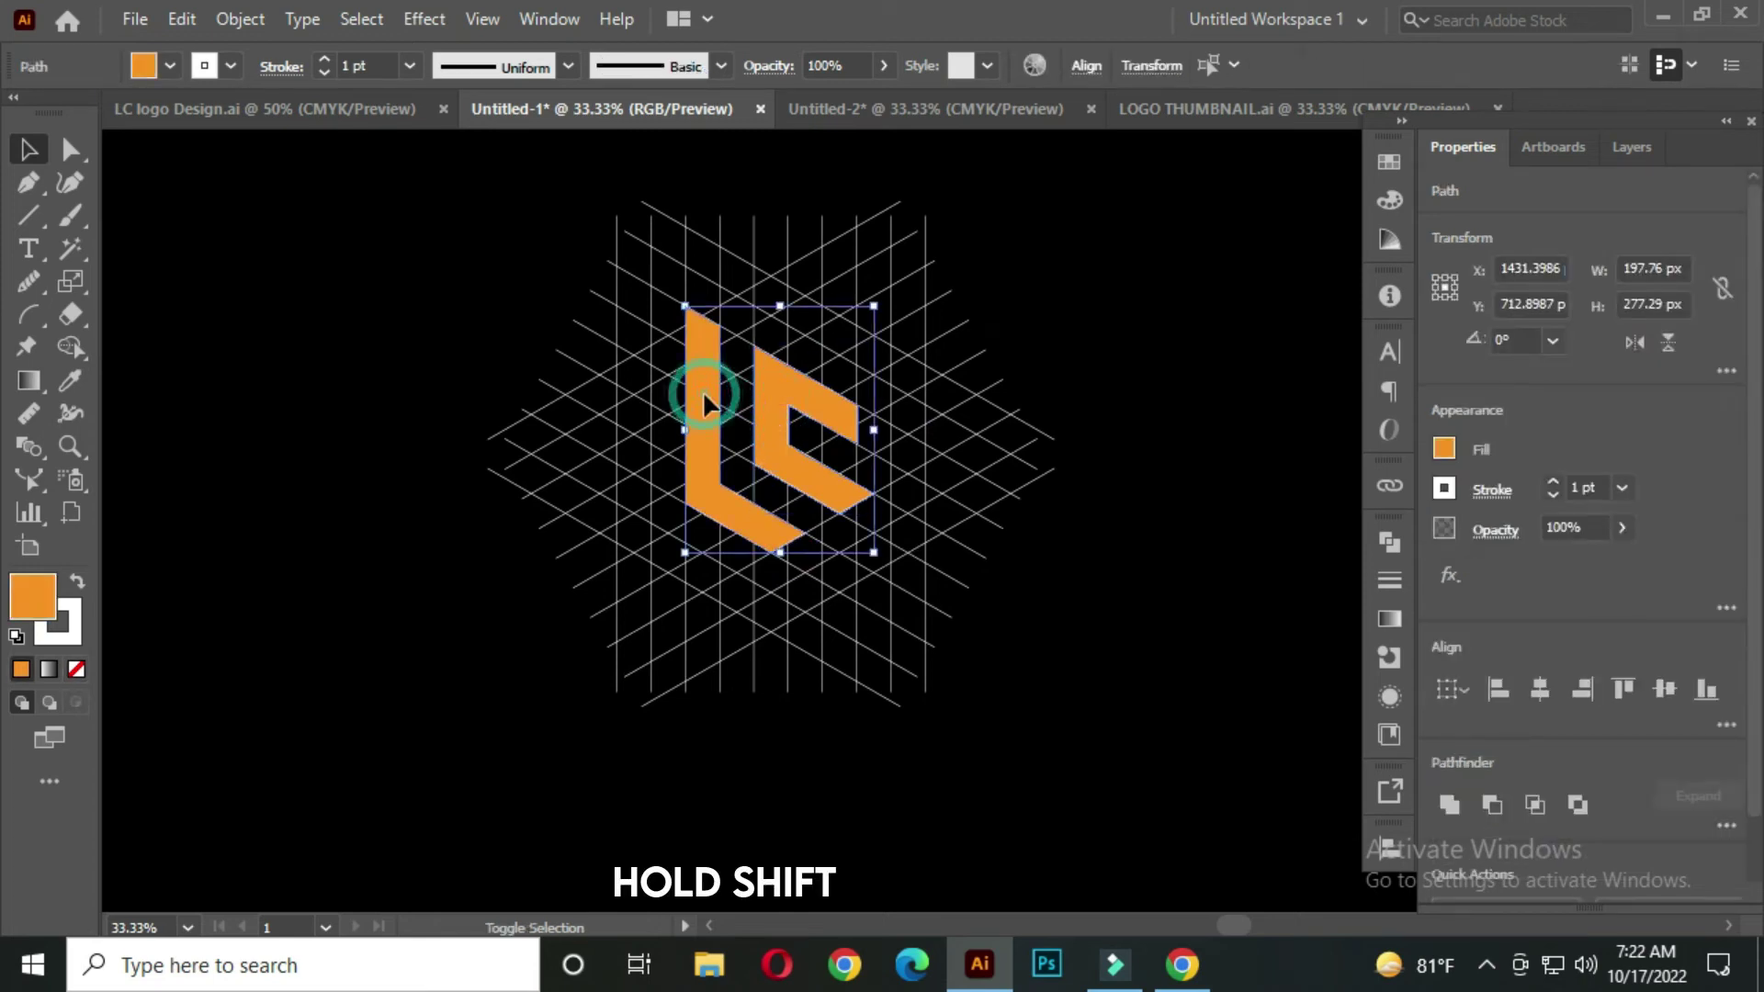
drag(698, 420, 194, 433)
click(497, 282)
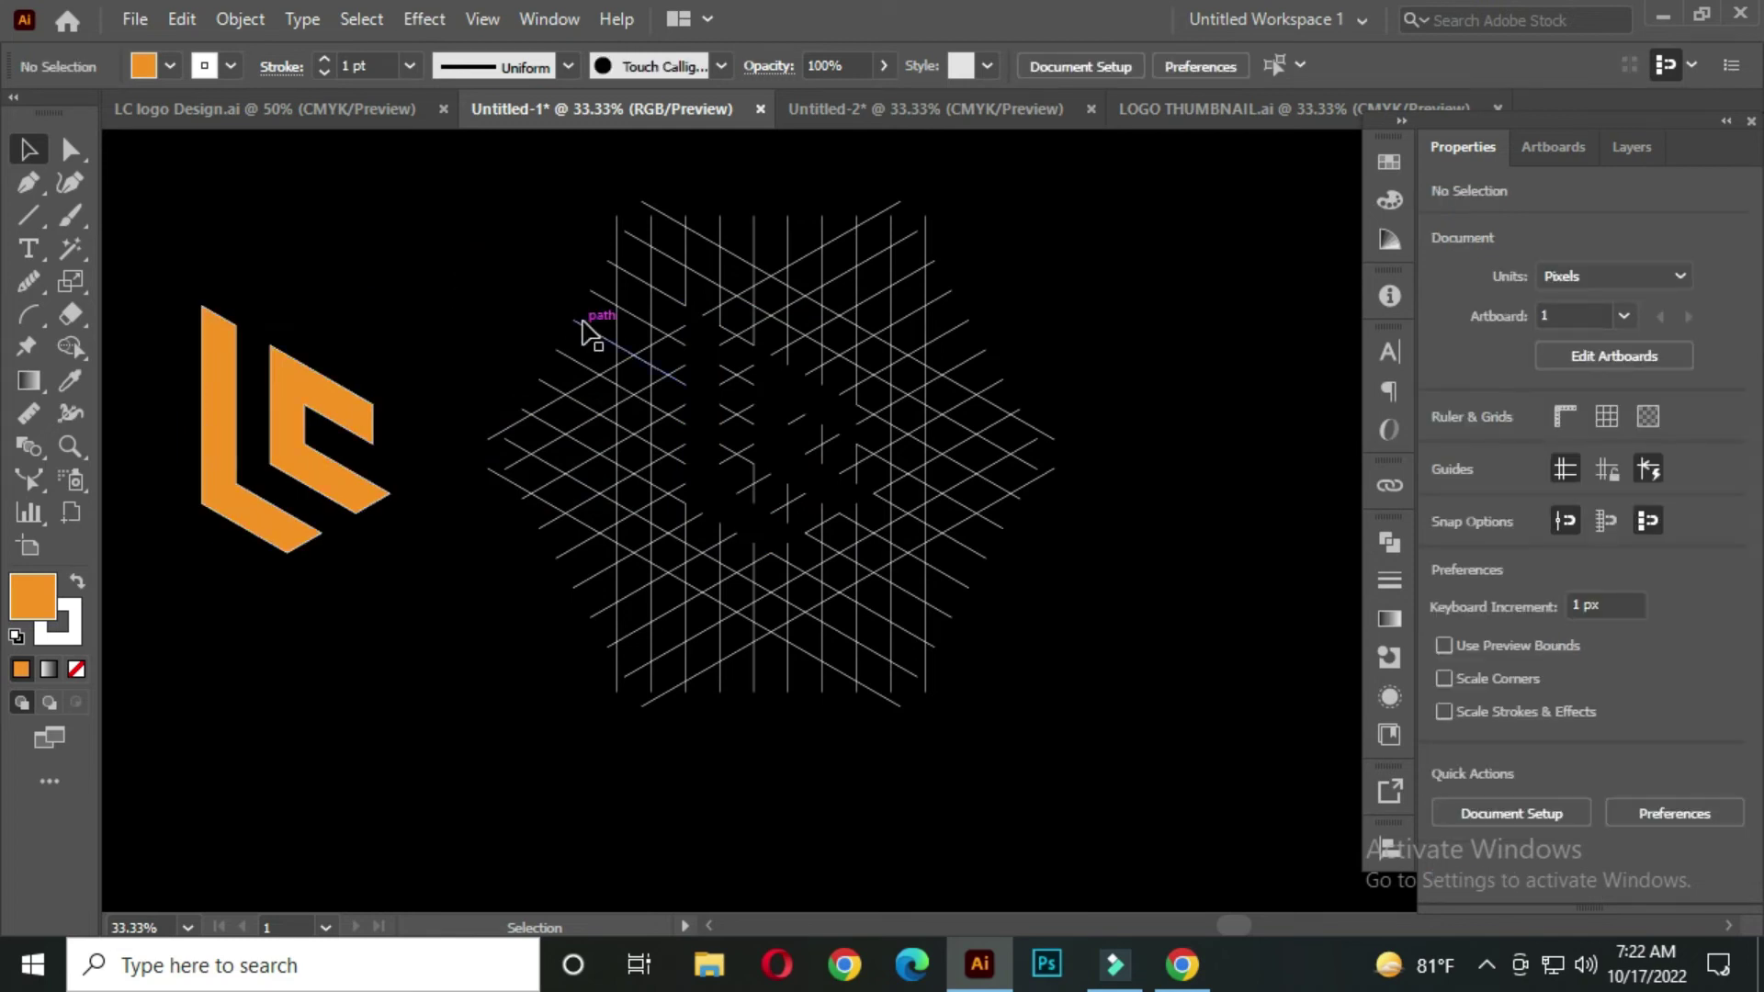
drag(508, 175, 1184, 775)
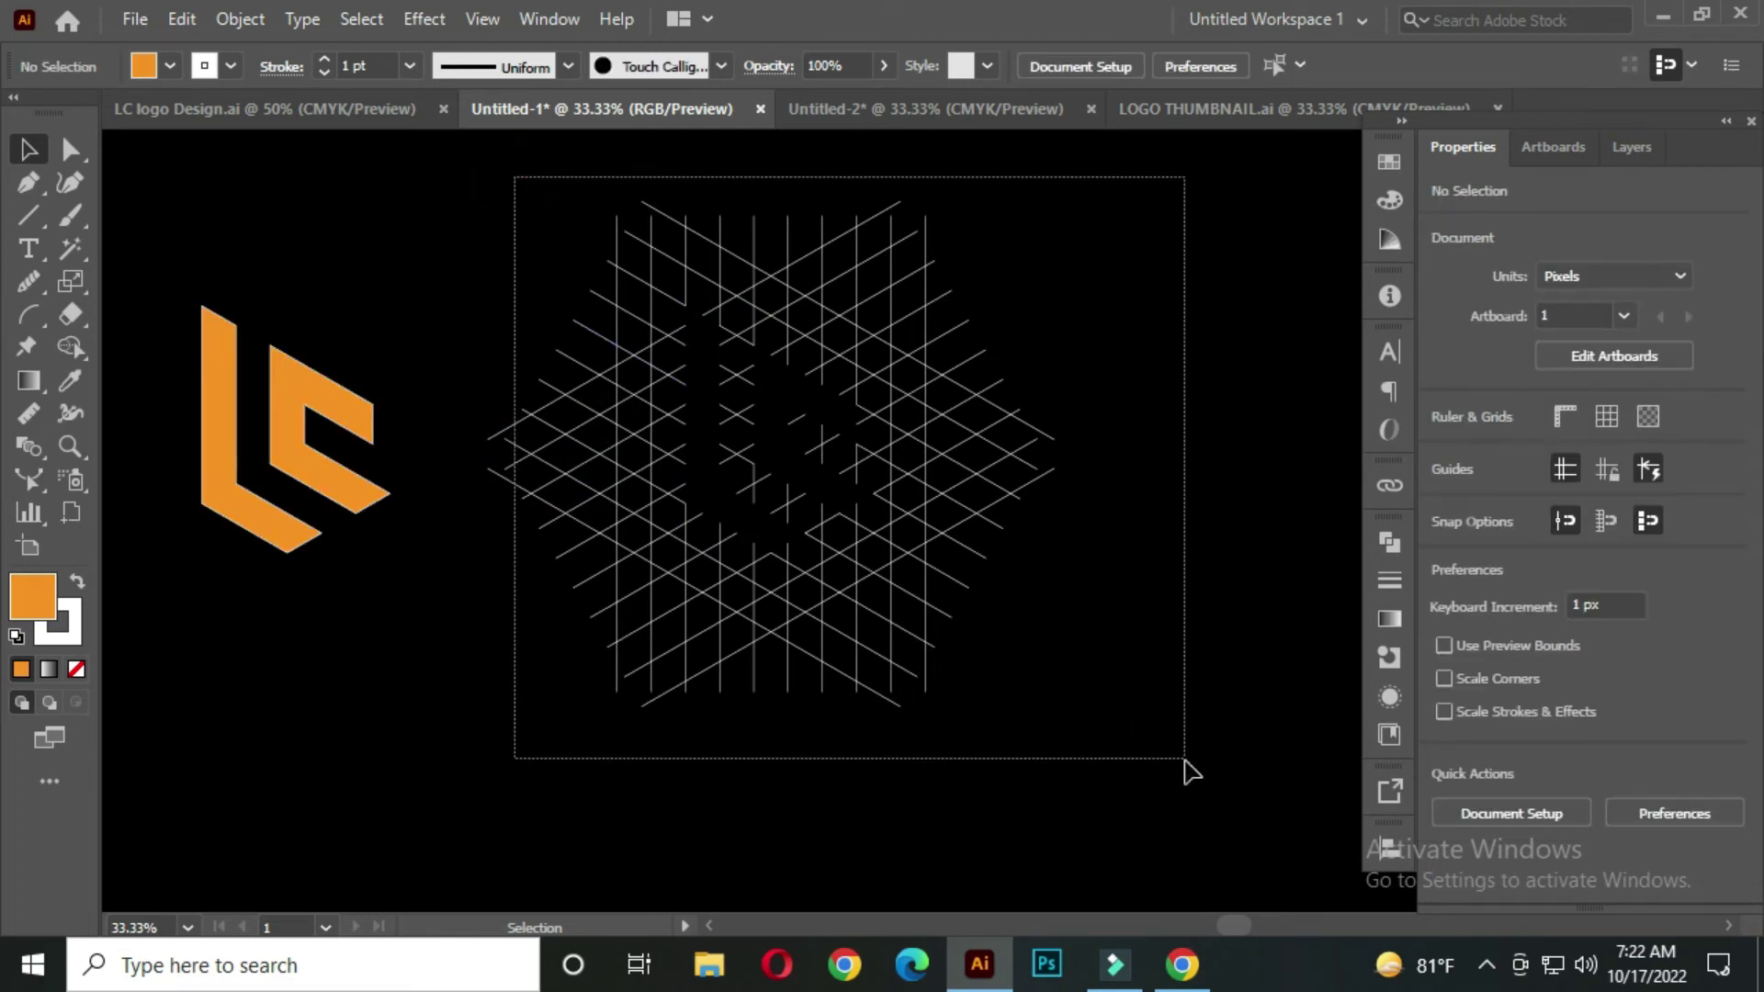
key(Delete)
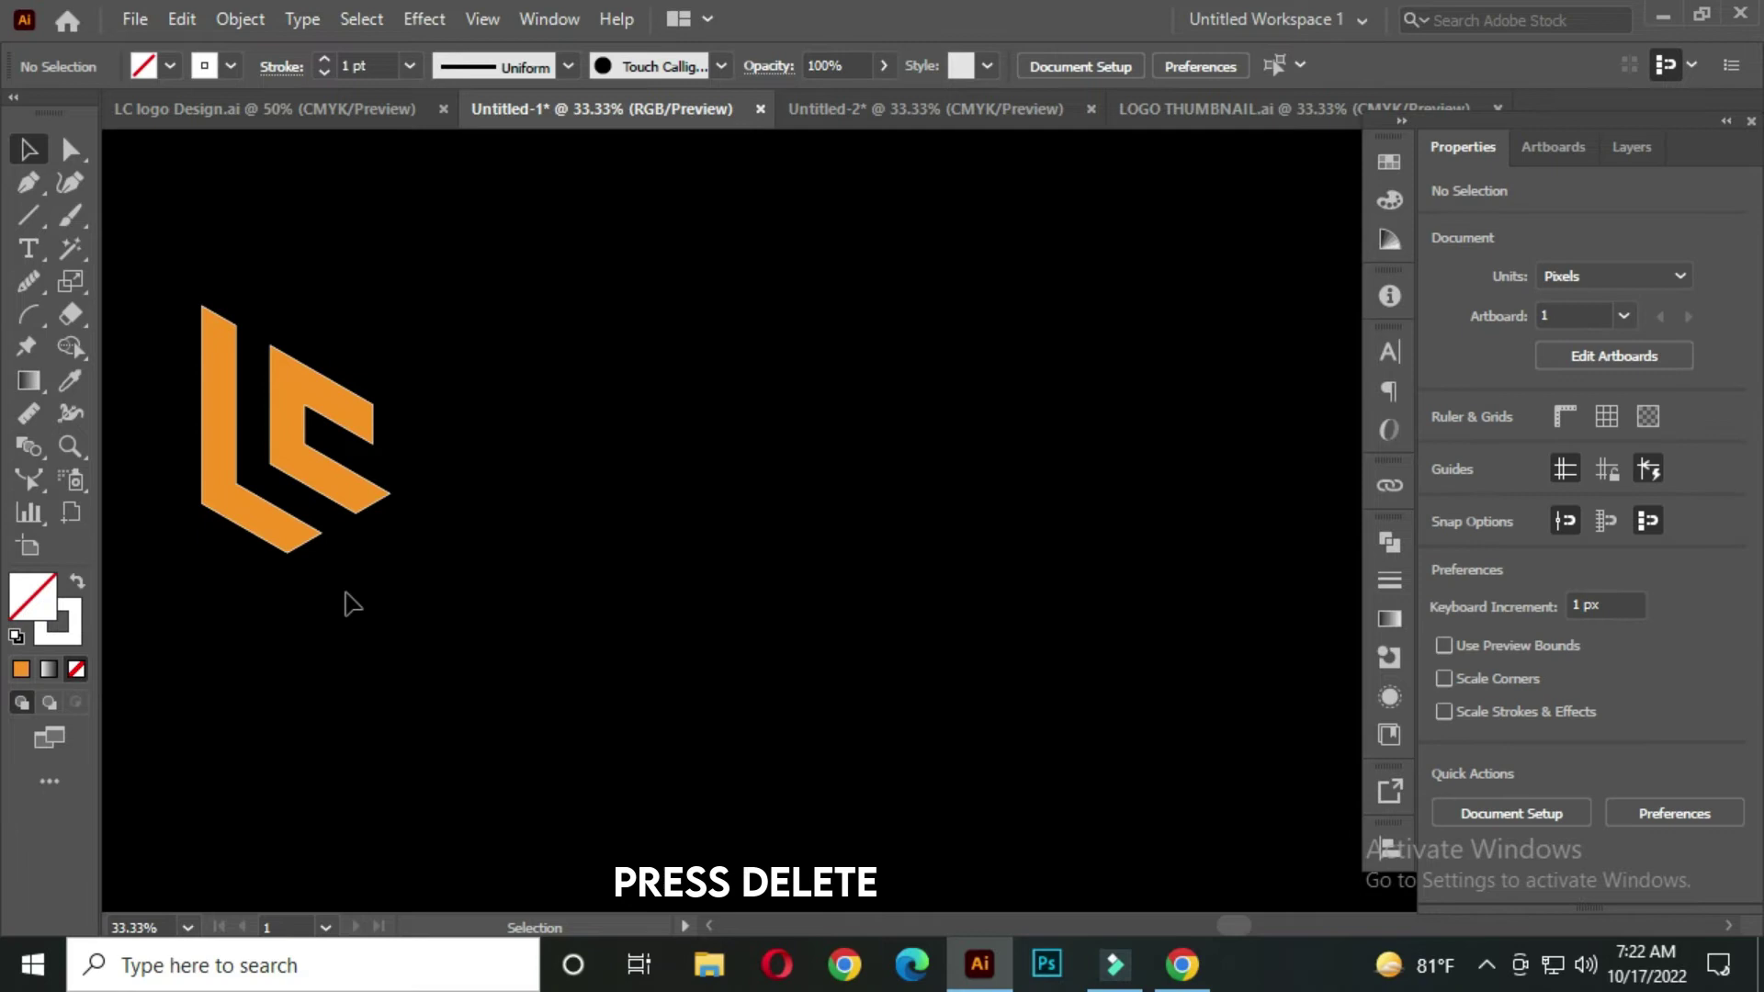
mouse_move(181, 276)
mouse_down()
mouse_move(346, 481)
mouse_move(726, 480)
mouse_up()
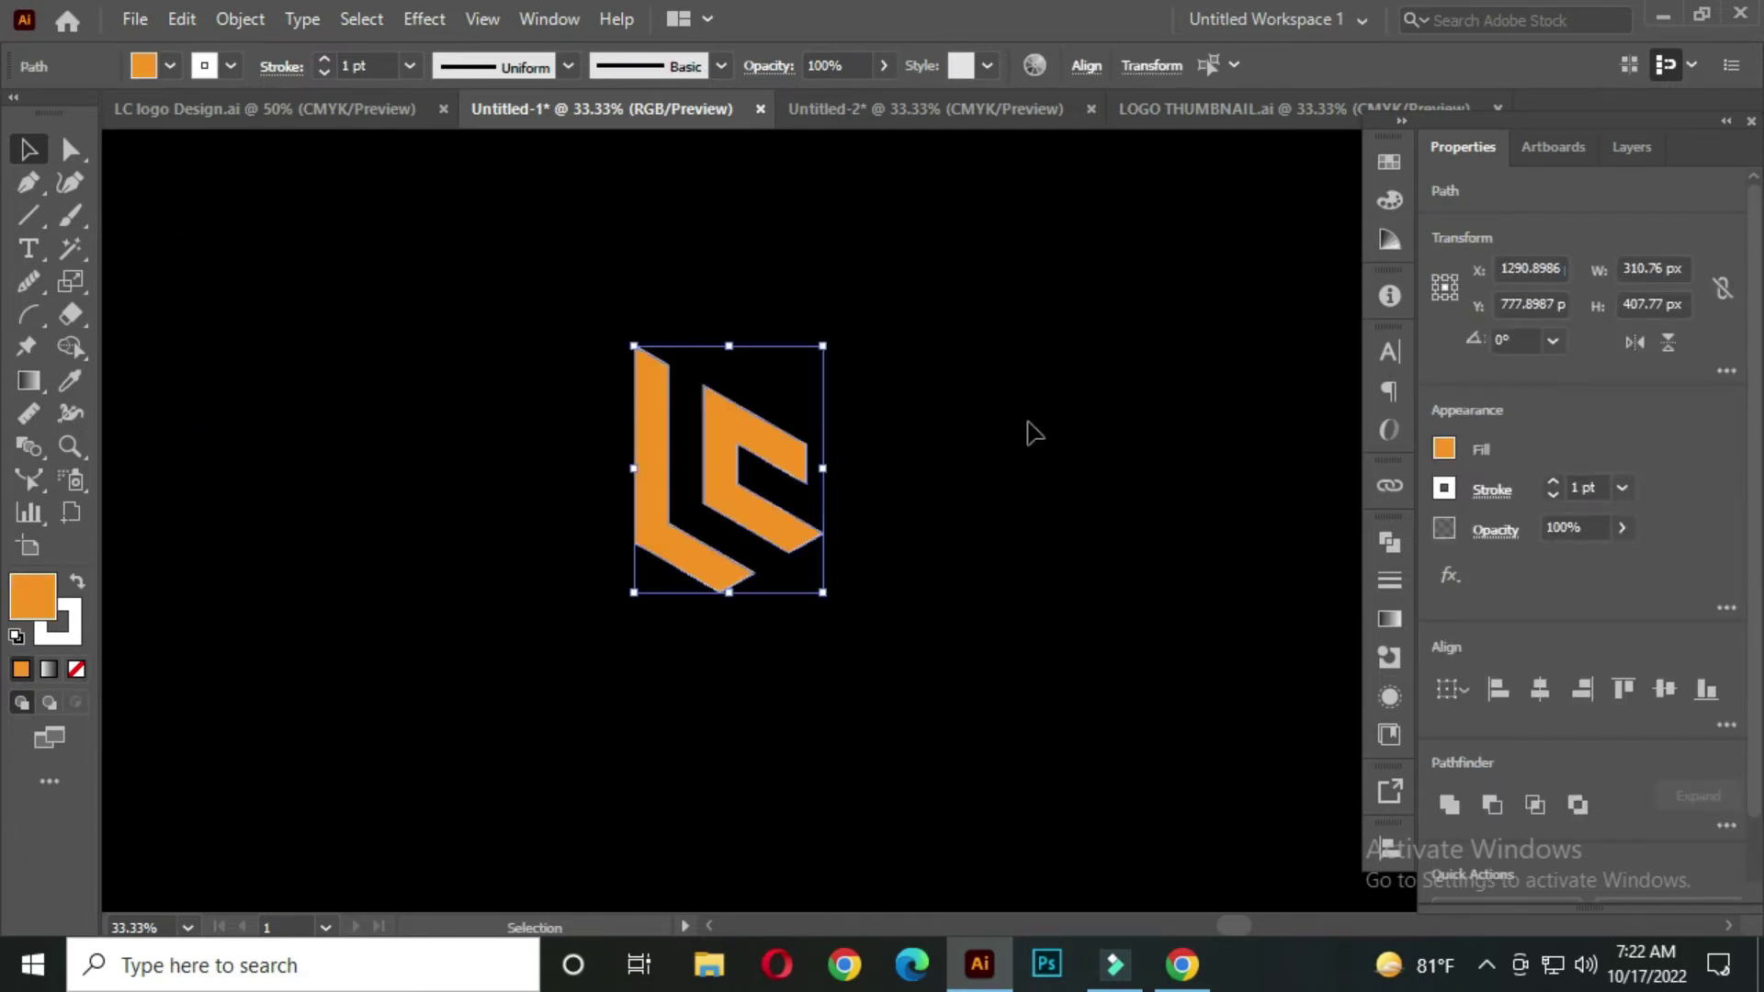
- Give the LC logo a 10 pt stroke
click(1032, 421)
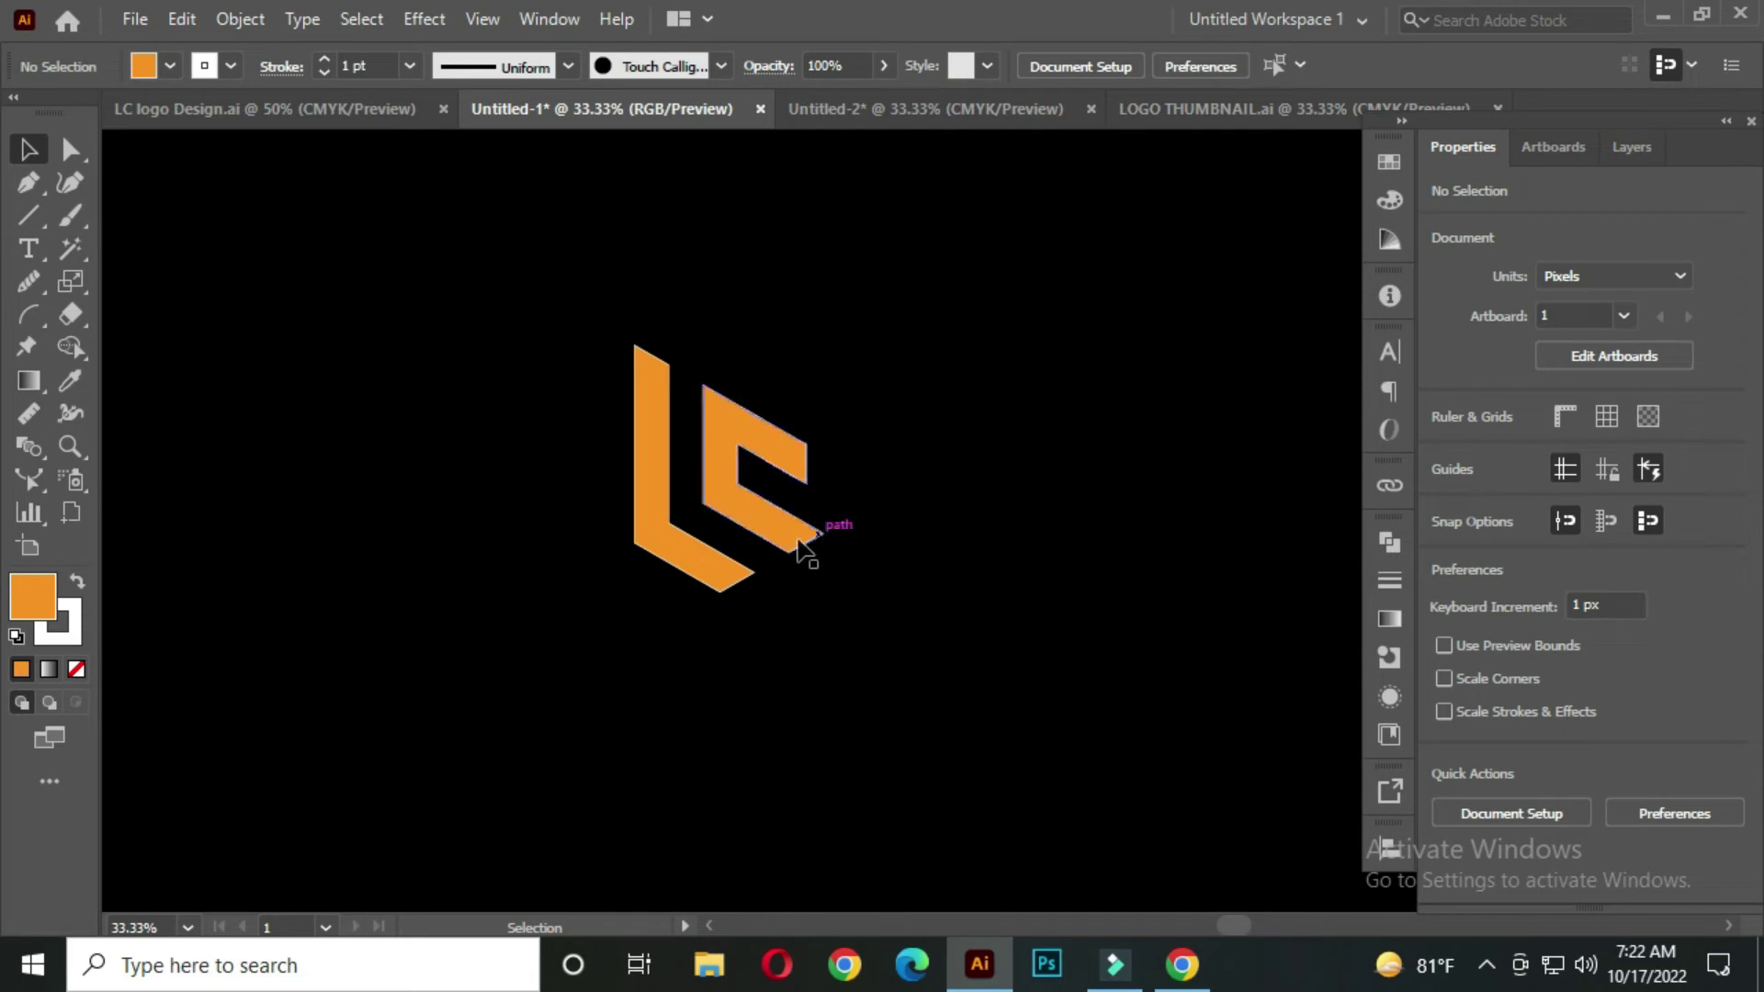
drag(542, 312, 885, 565)
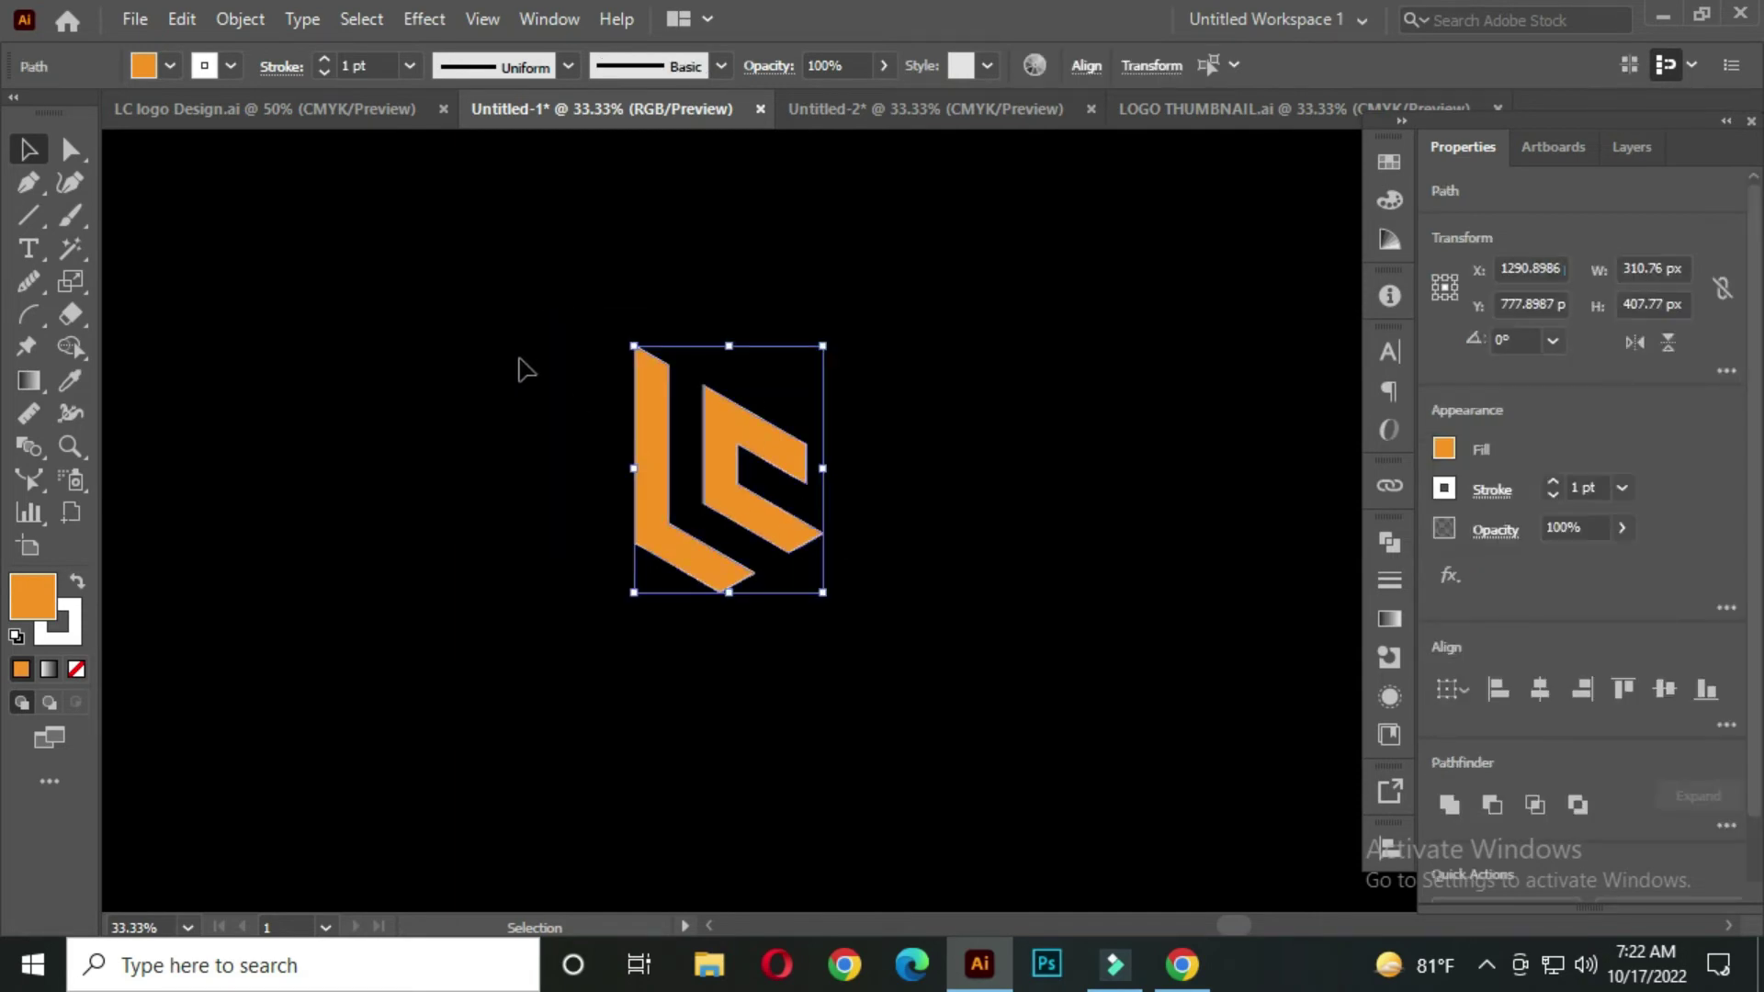
click(382, 64)
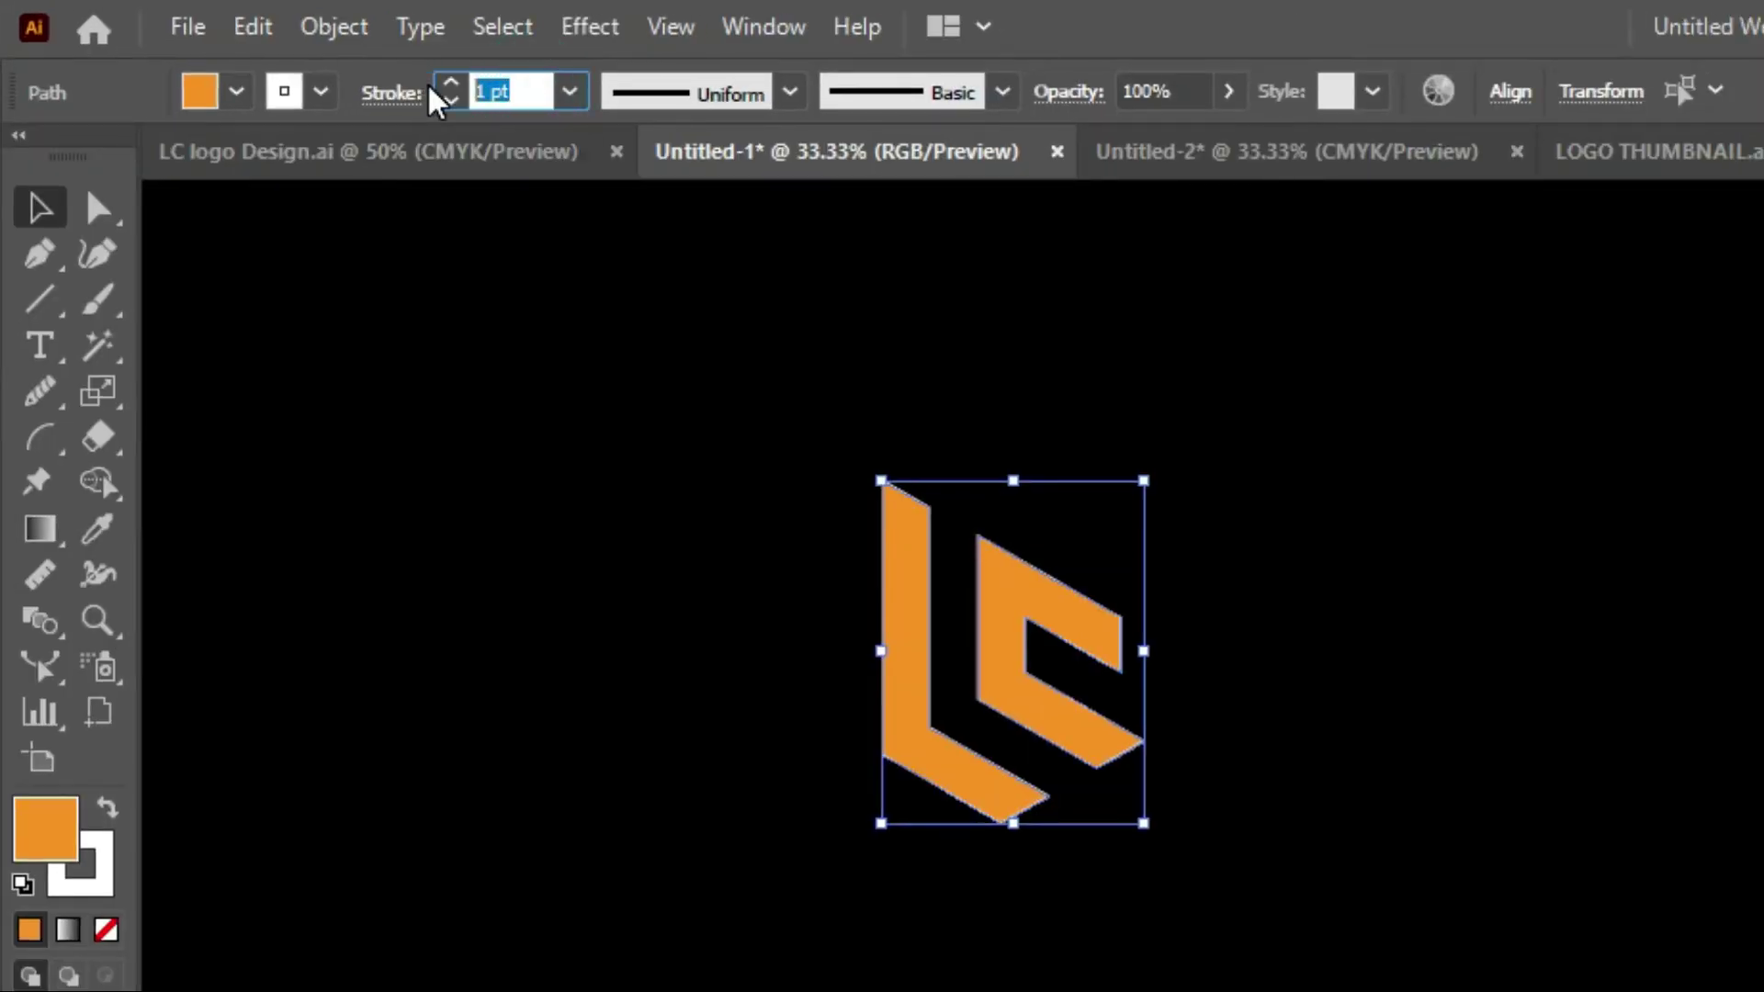
text(10)
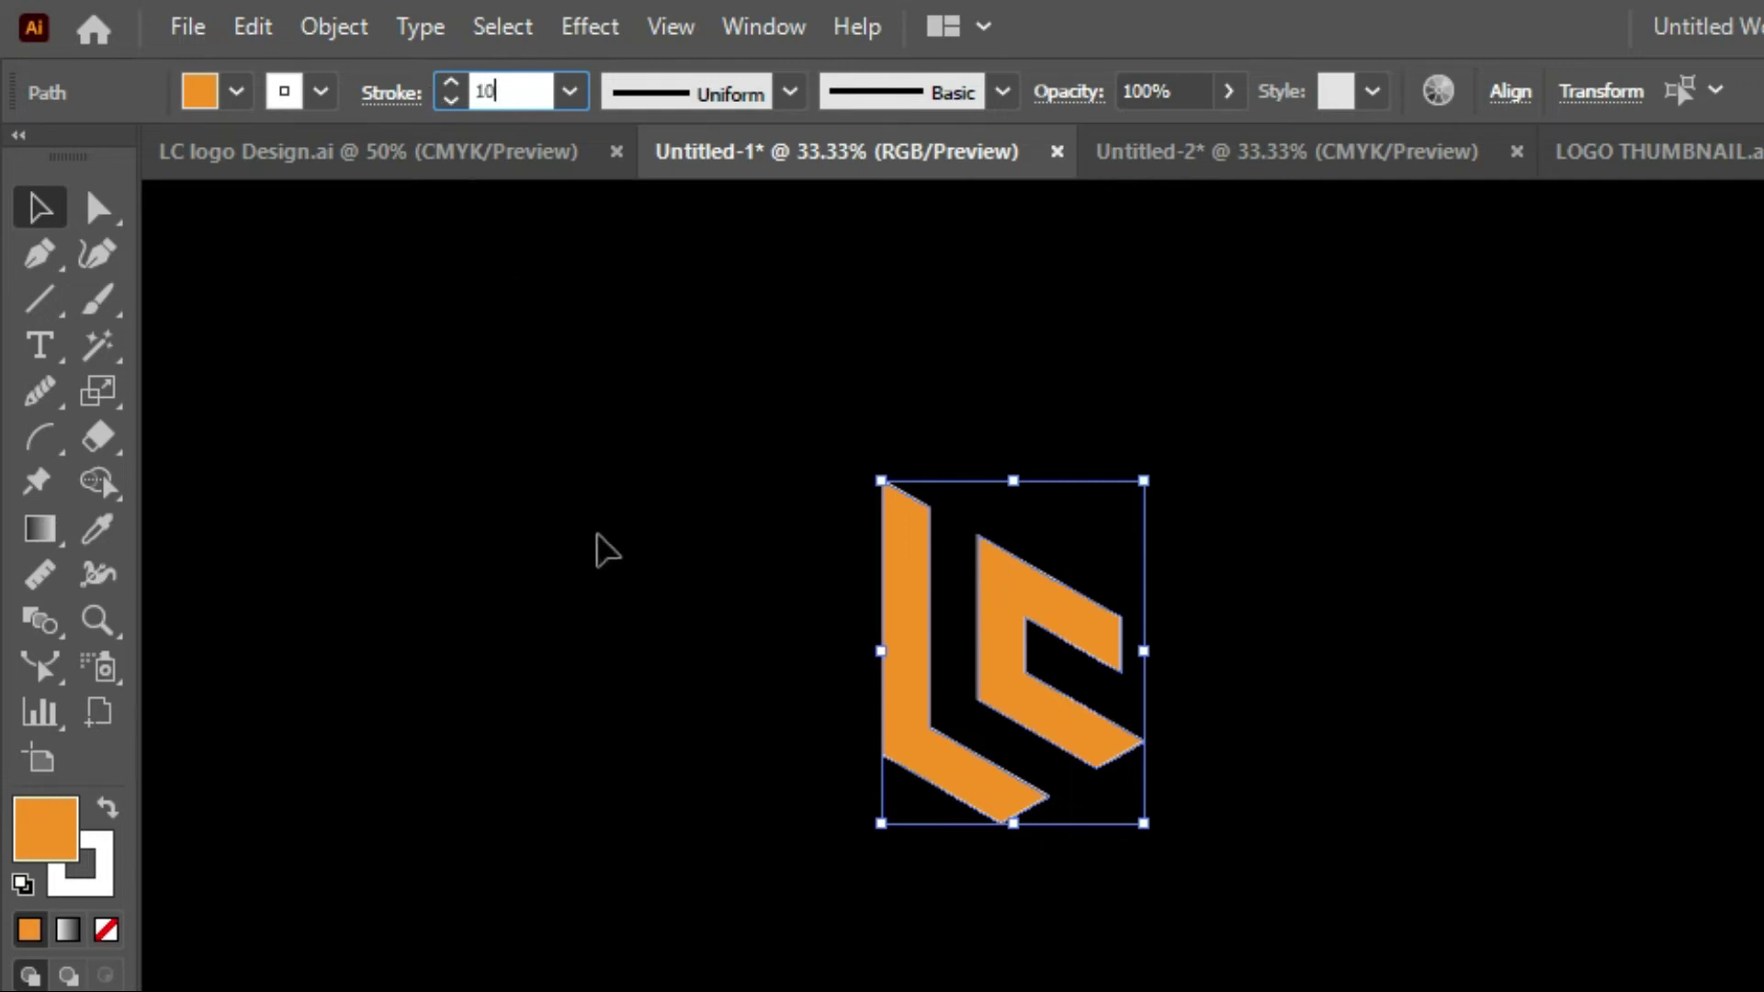
click(606, 552)
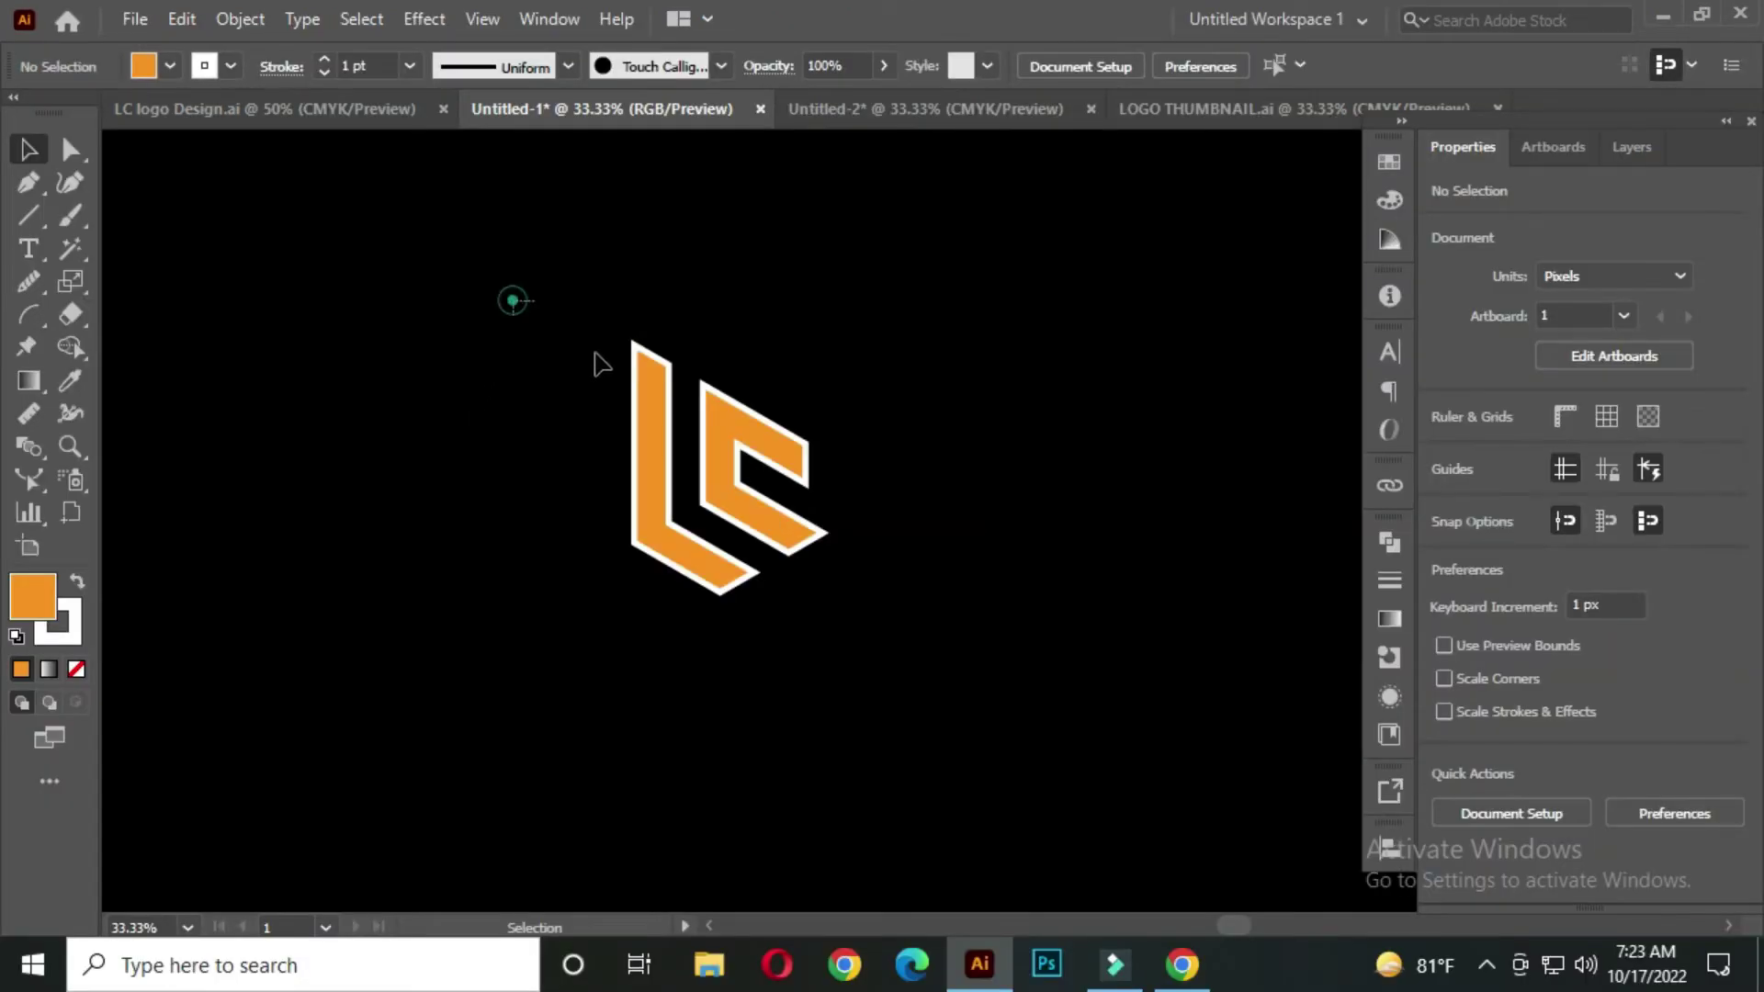
- Expand the logo's fill and stroke into outlines with Object > Expand
drag(602, 365, 969, 620)
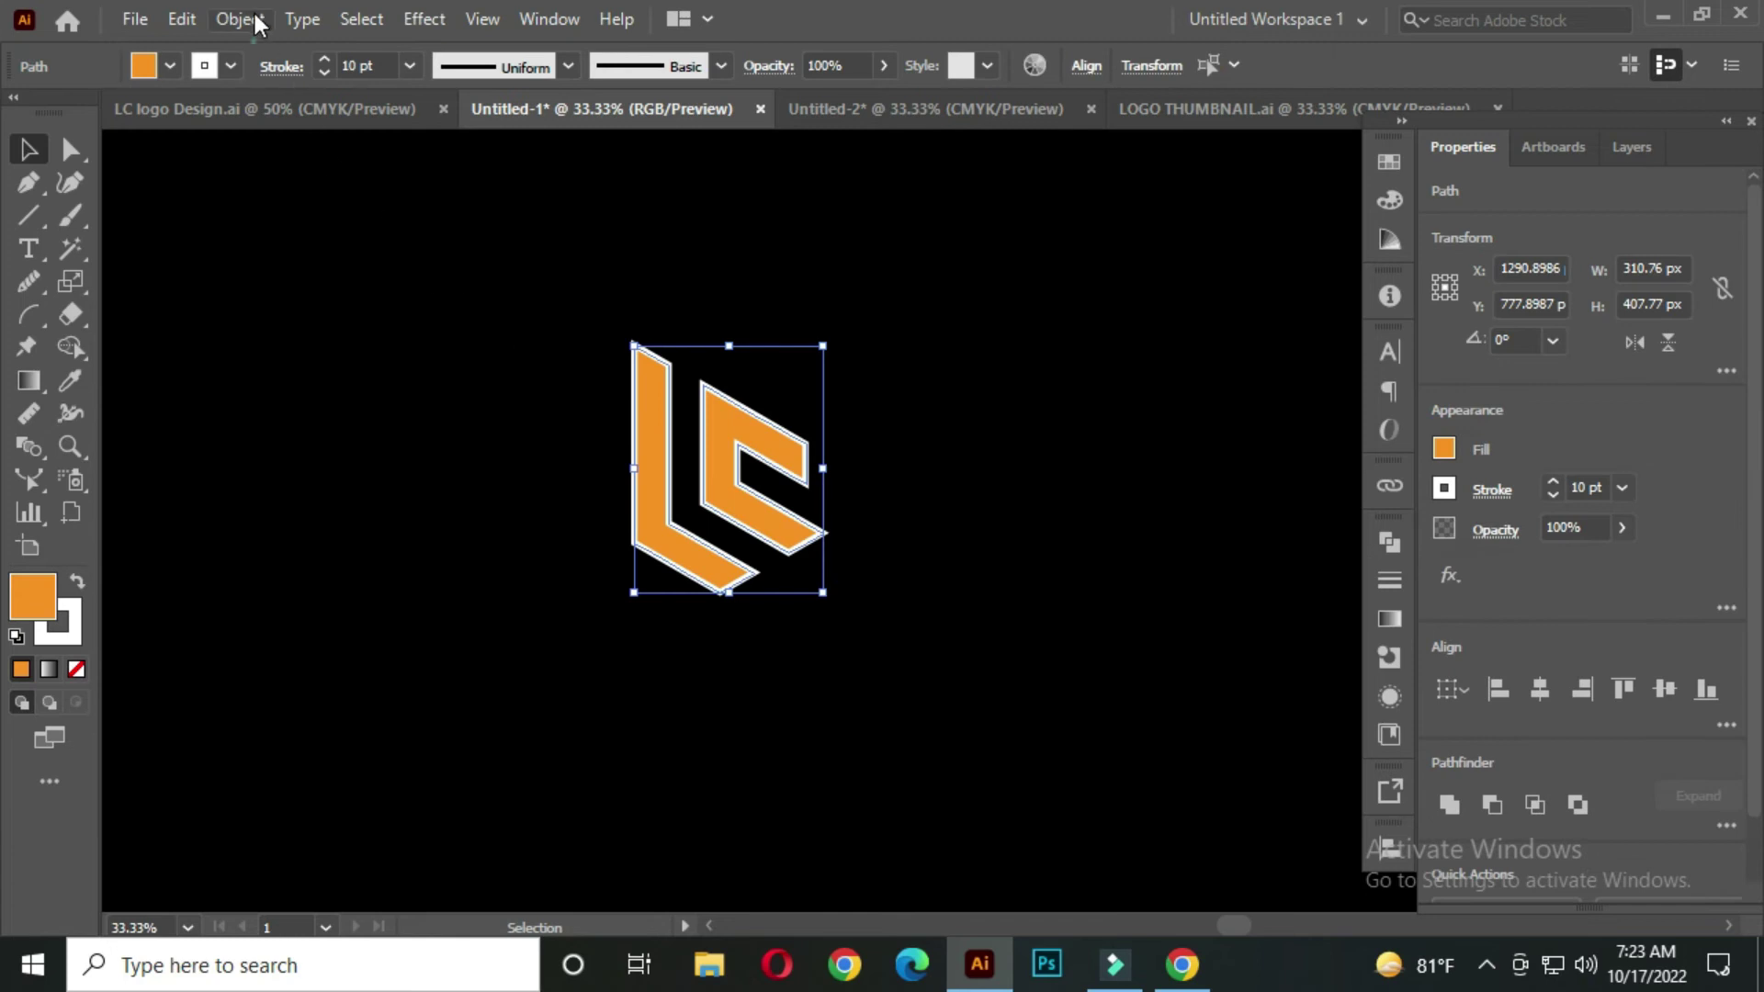
click(241, 19)
click(409, 333)
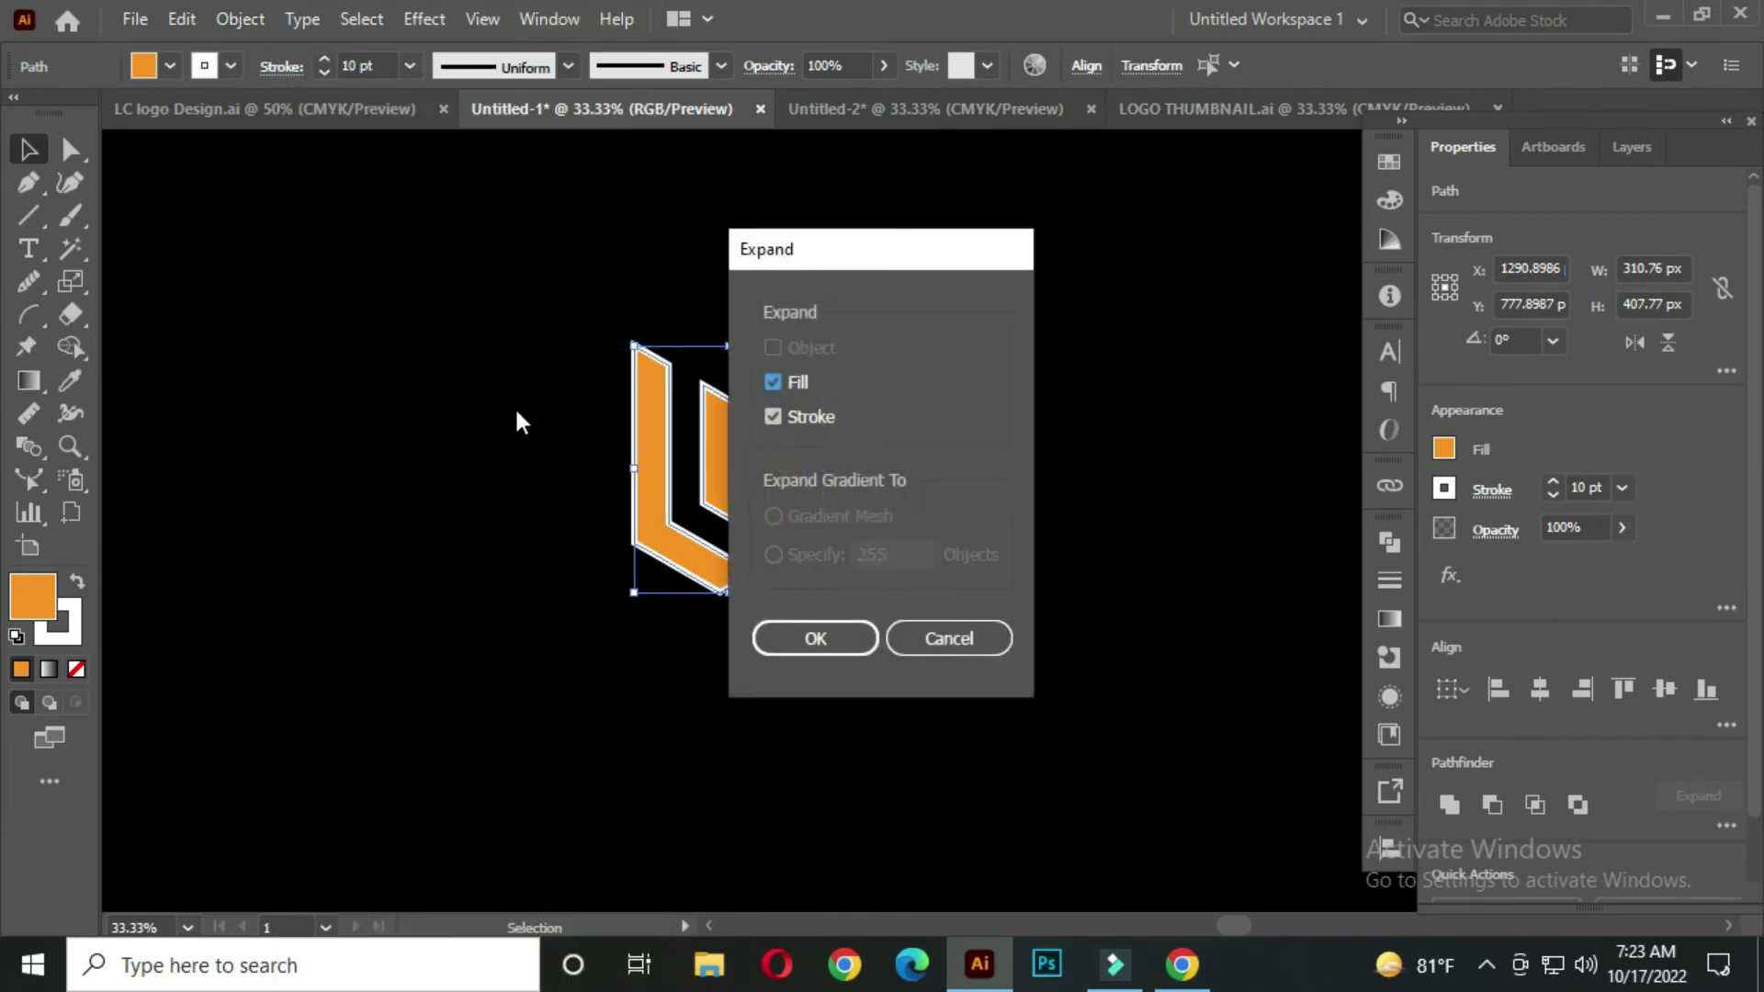
click(818, 636)
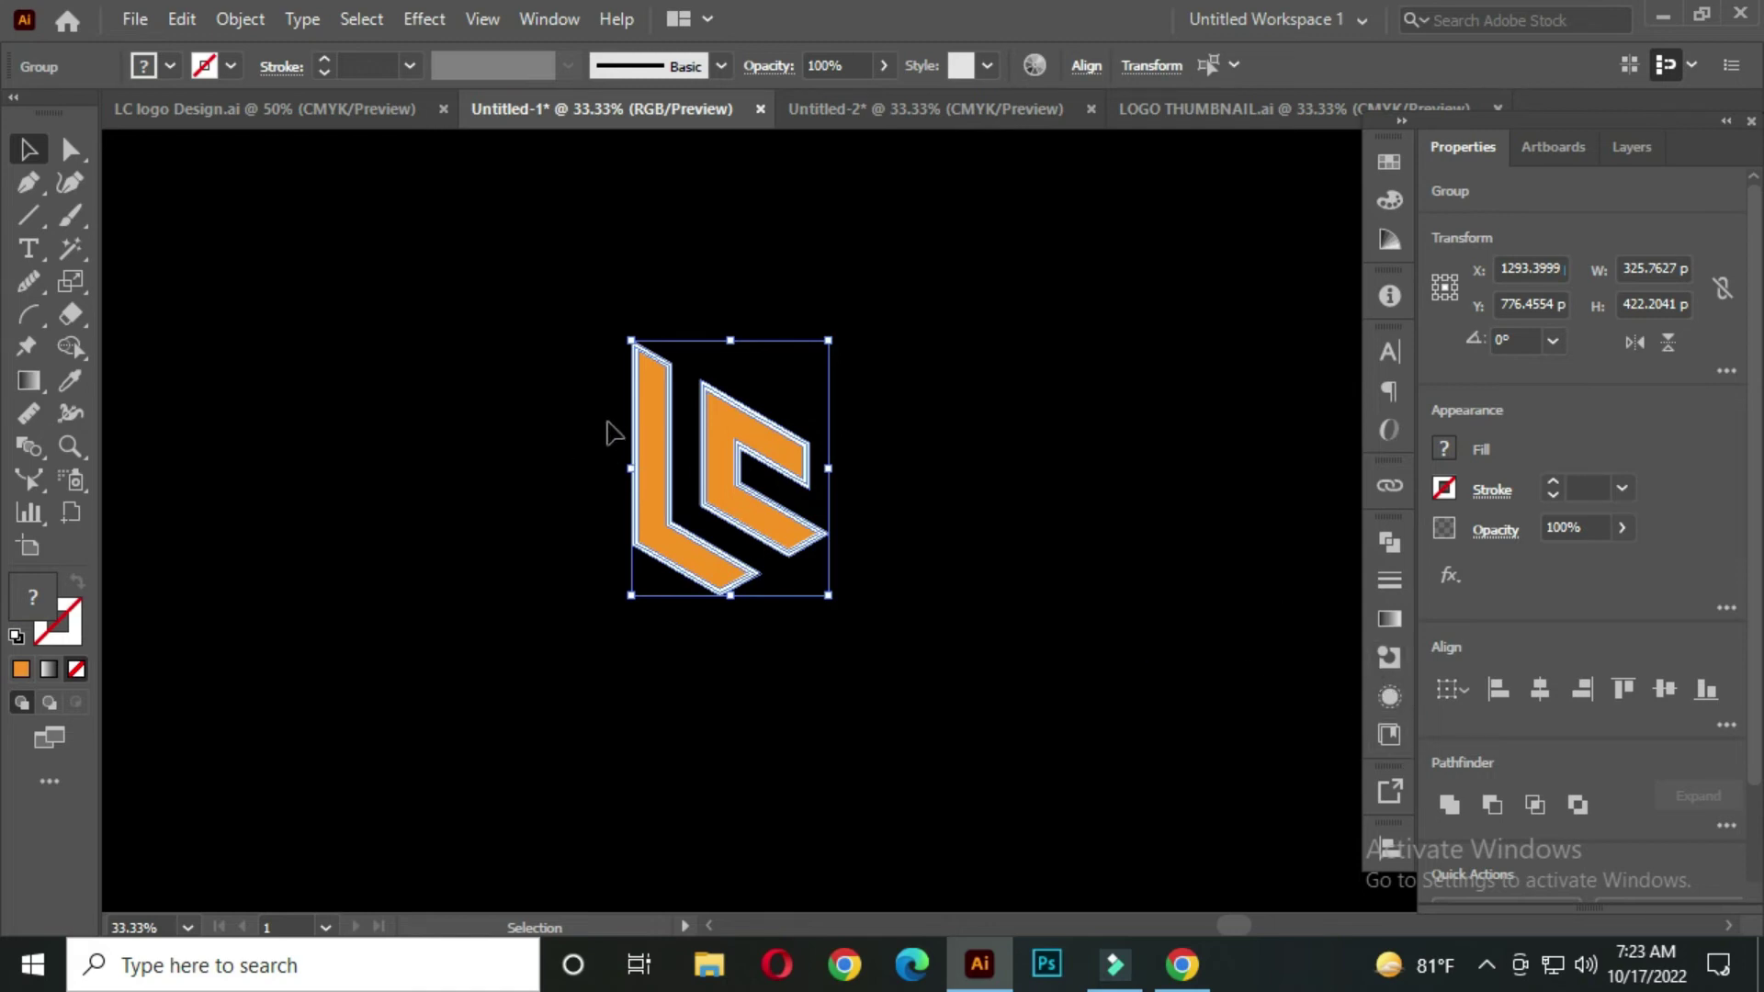
- Unite all logo pieces into one shape with Pathfinder, then deselect
click(1389, 542)
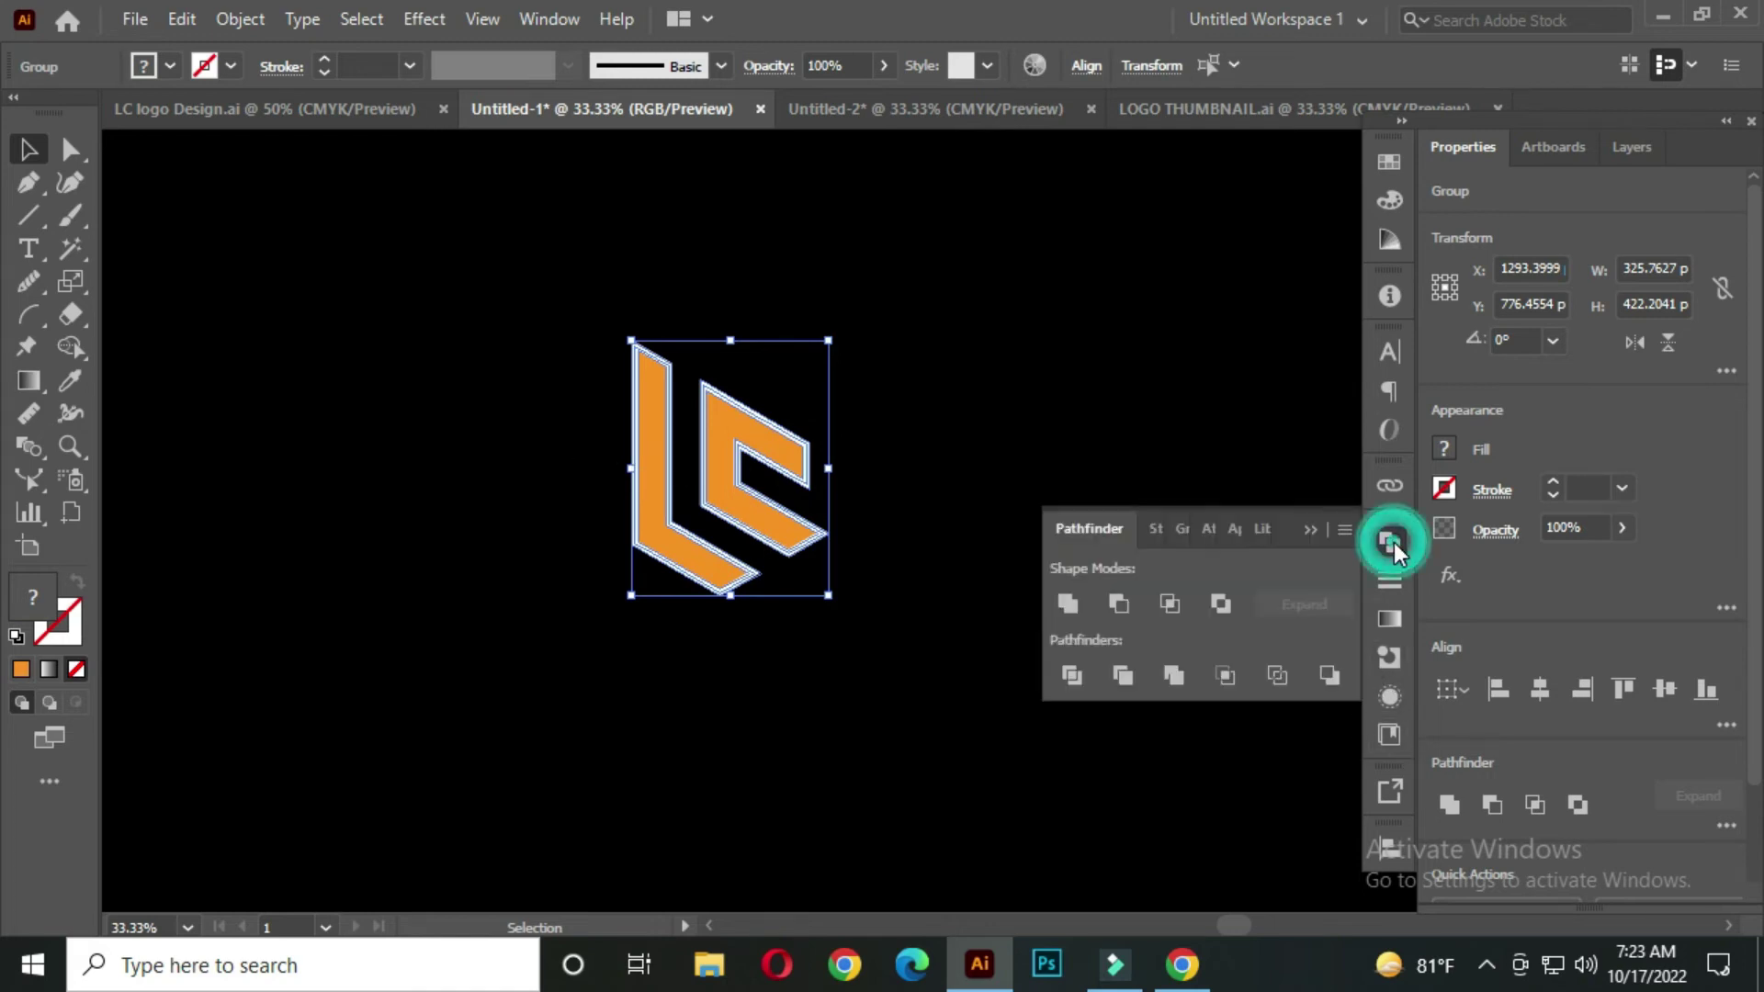
click(1067, 601)
click(1305, 528)
click(952, 441)
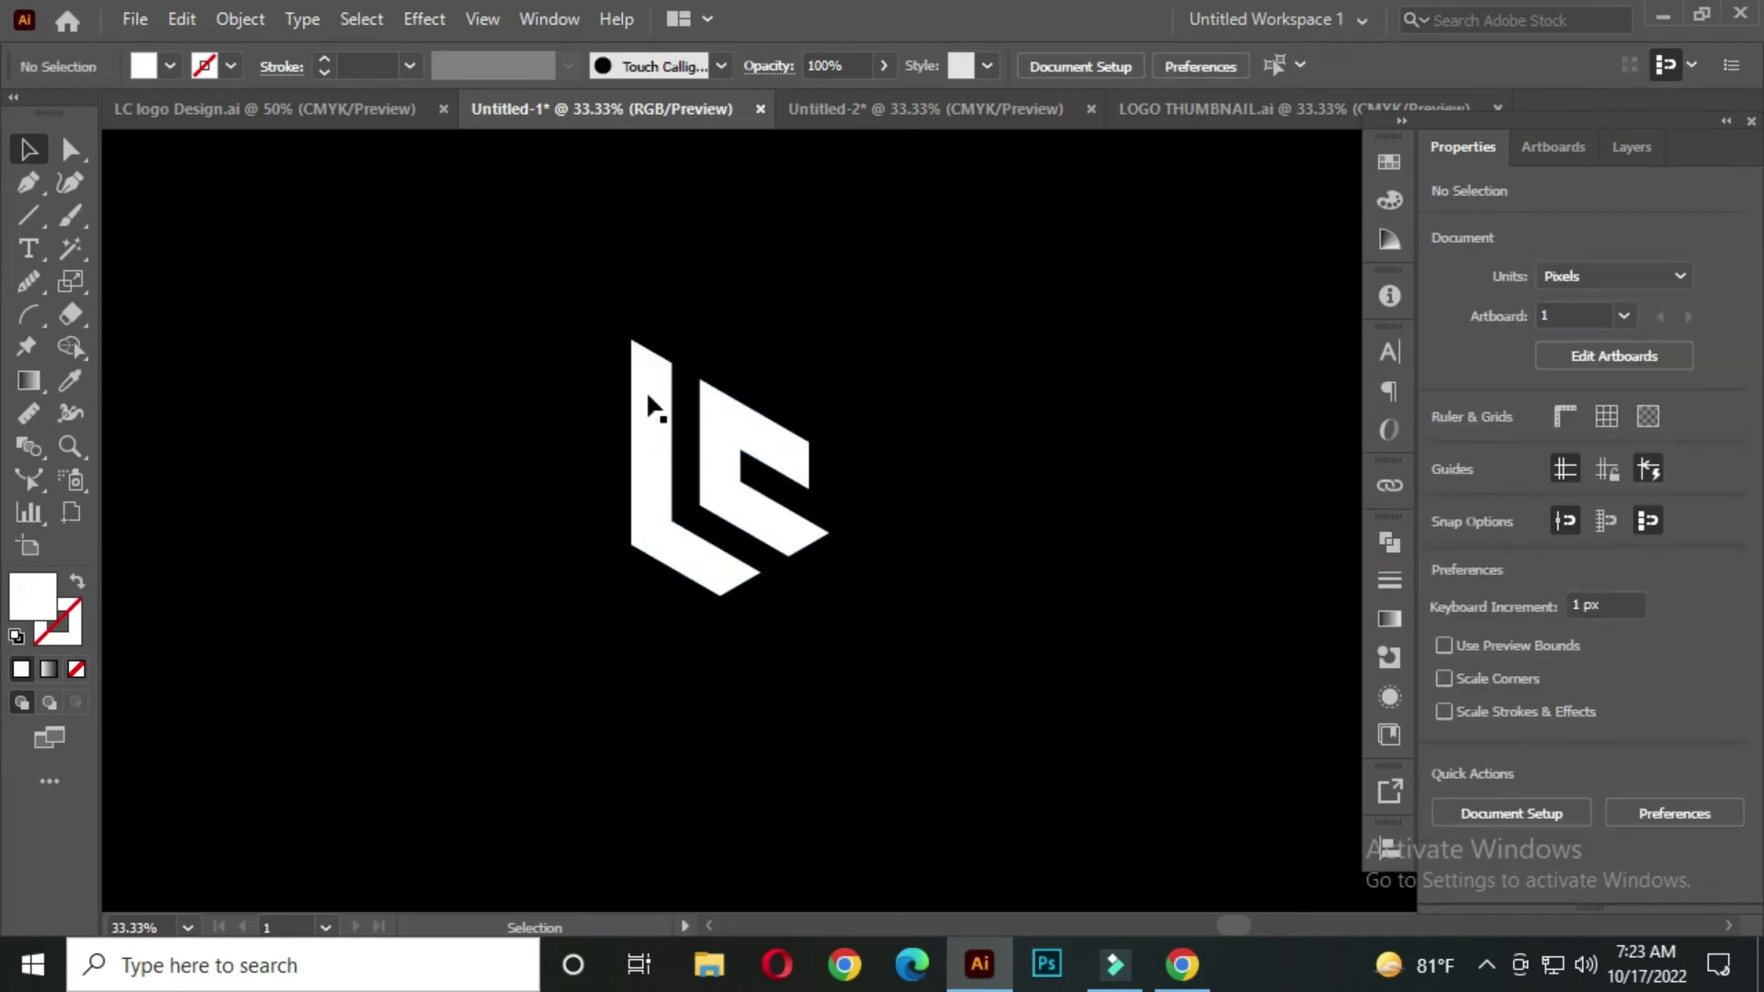
- Fill the merged LC logo with the orange swatch and deselect it
drag(543, 346, 895, 551)
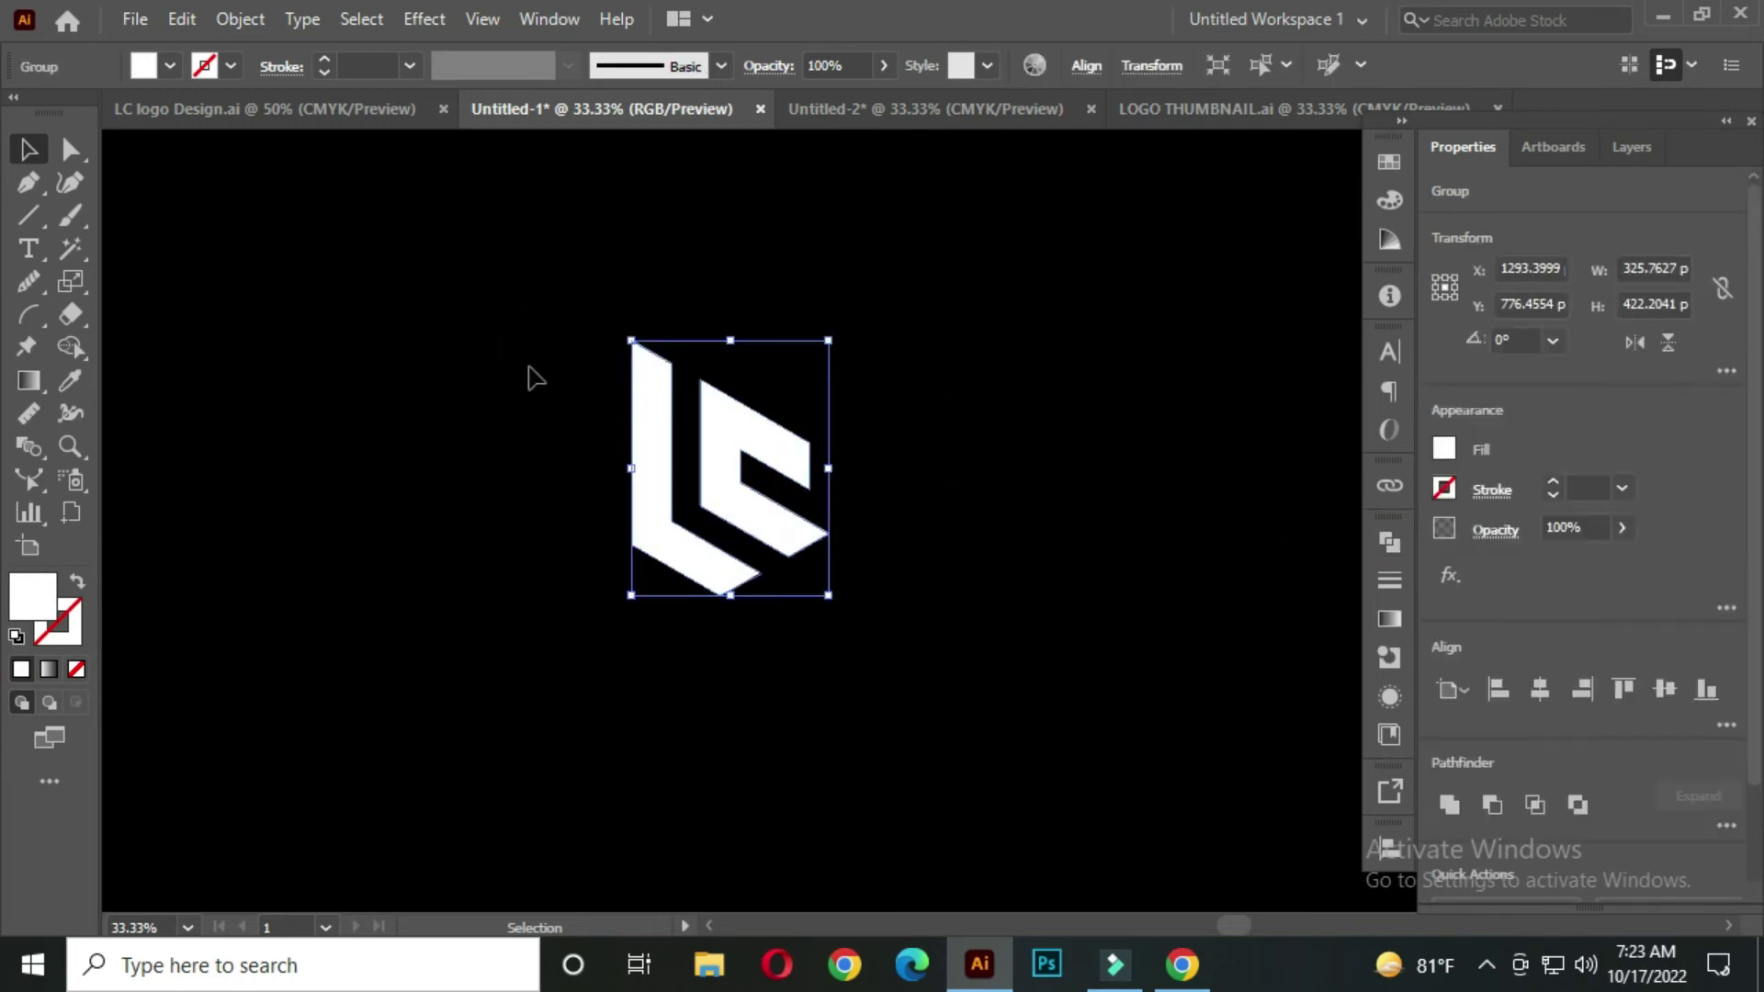
click(247, 95)
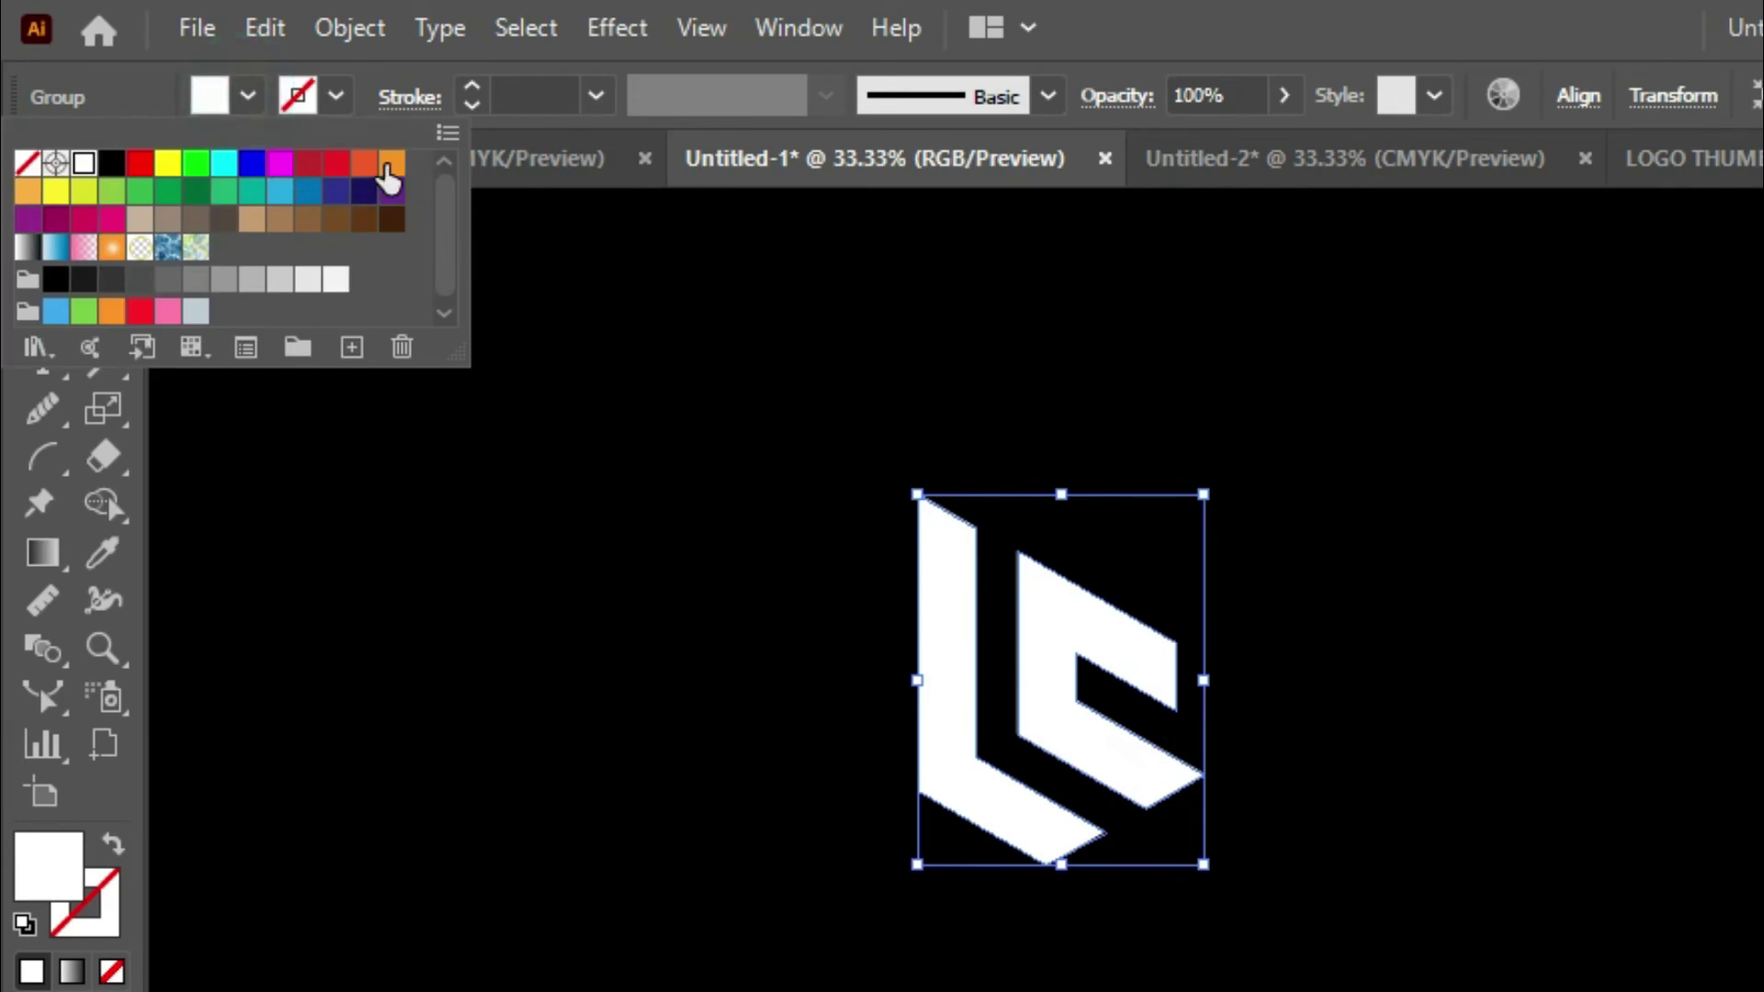
click(390, 179)
click(764, 522)
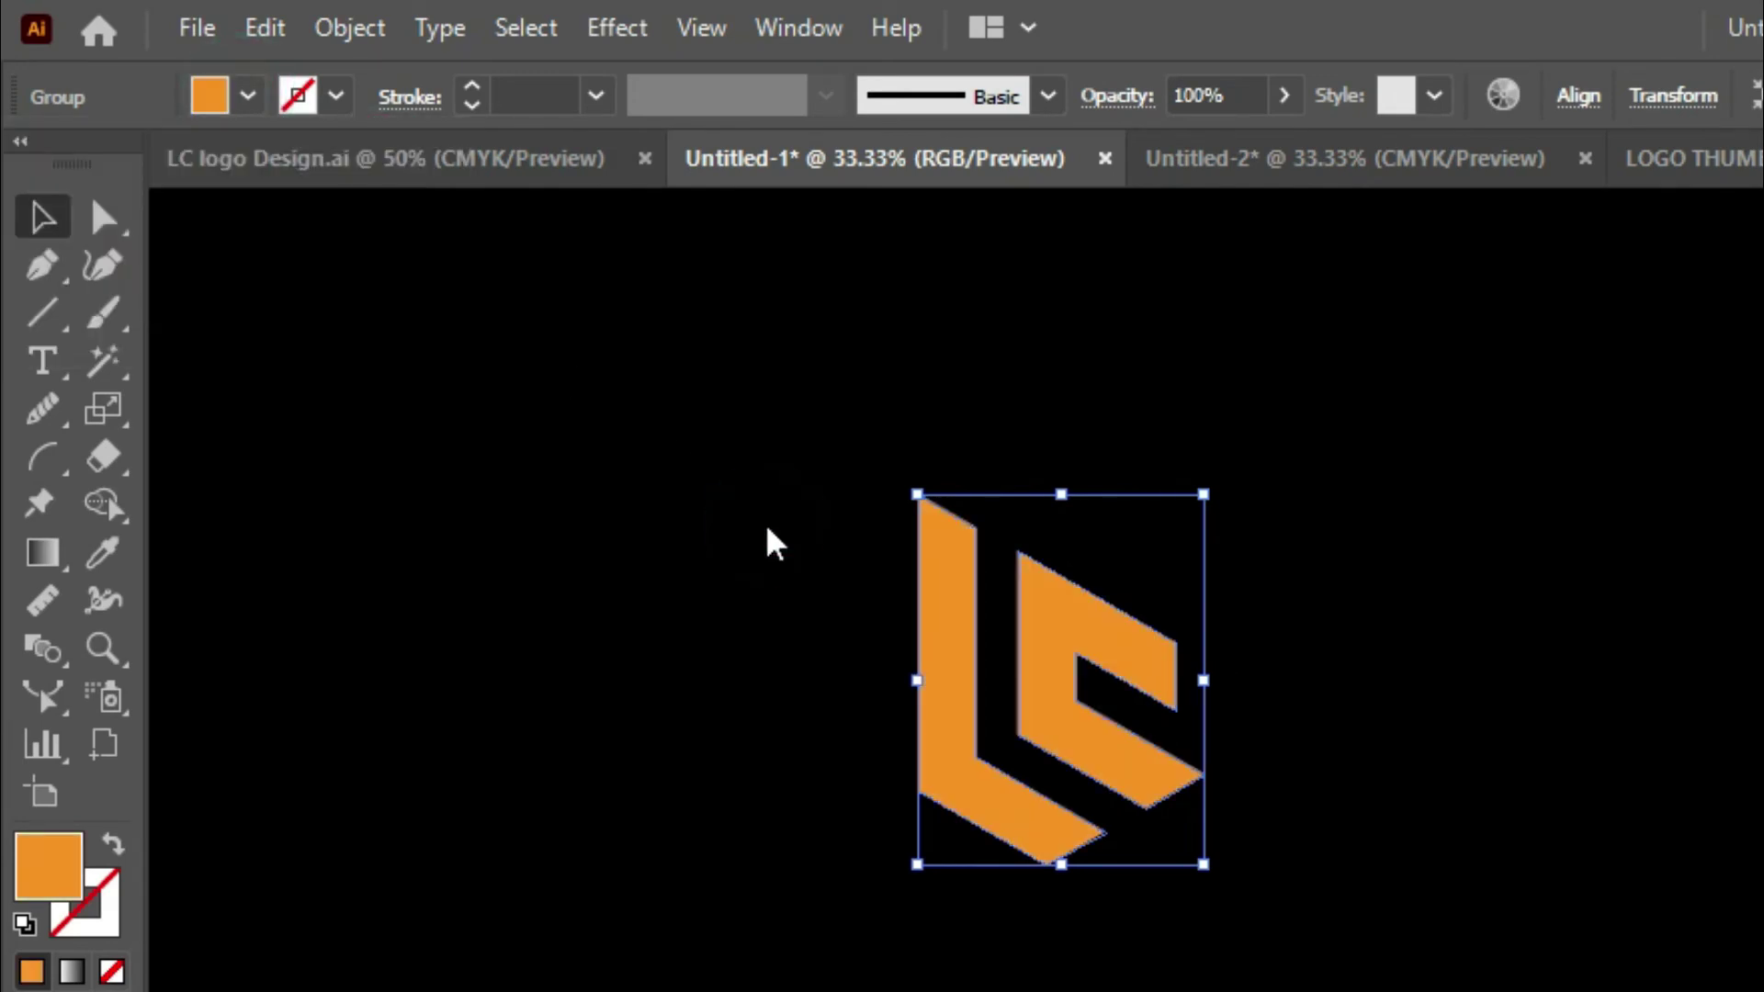
click(526, 363)
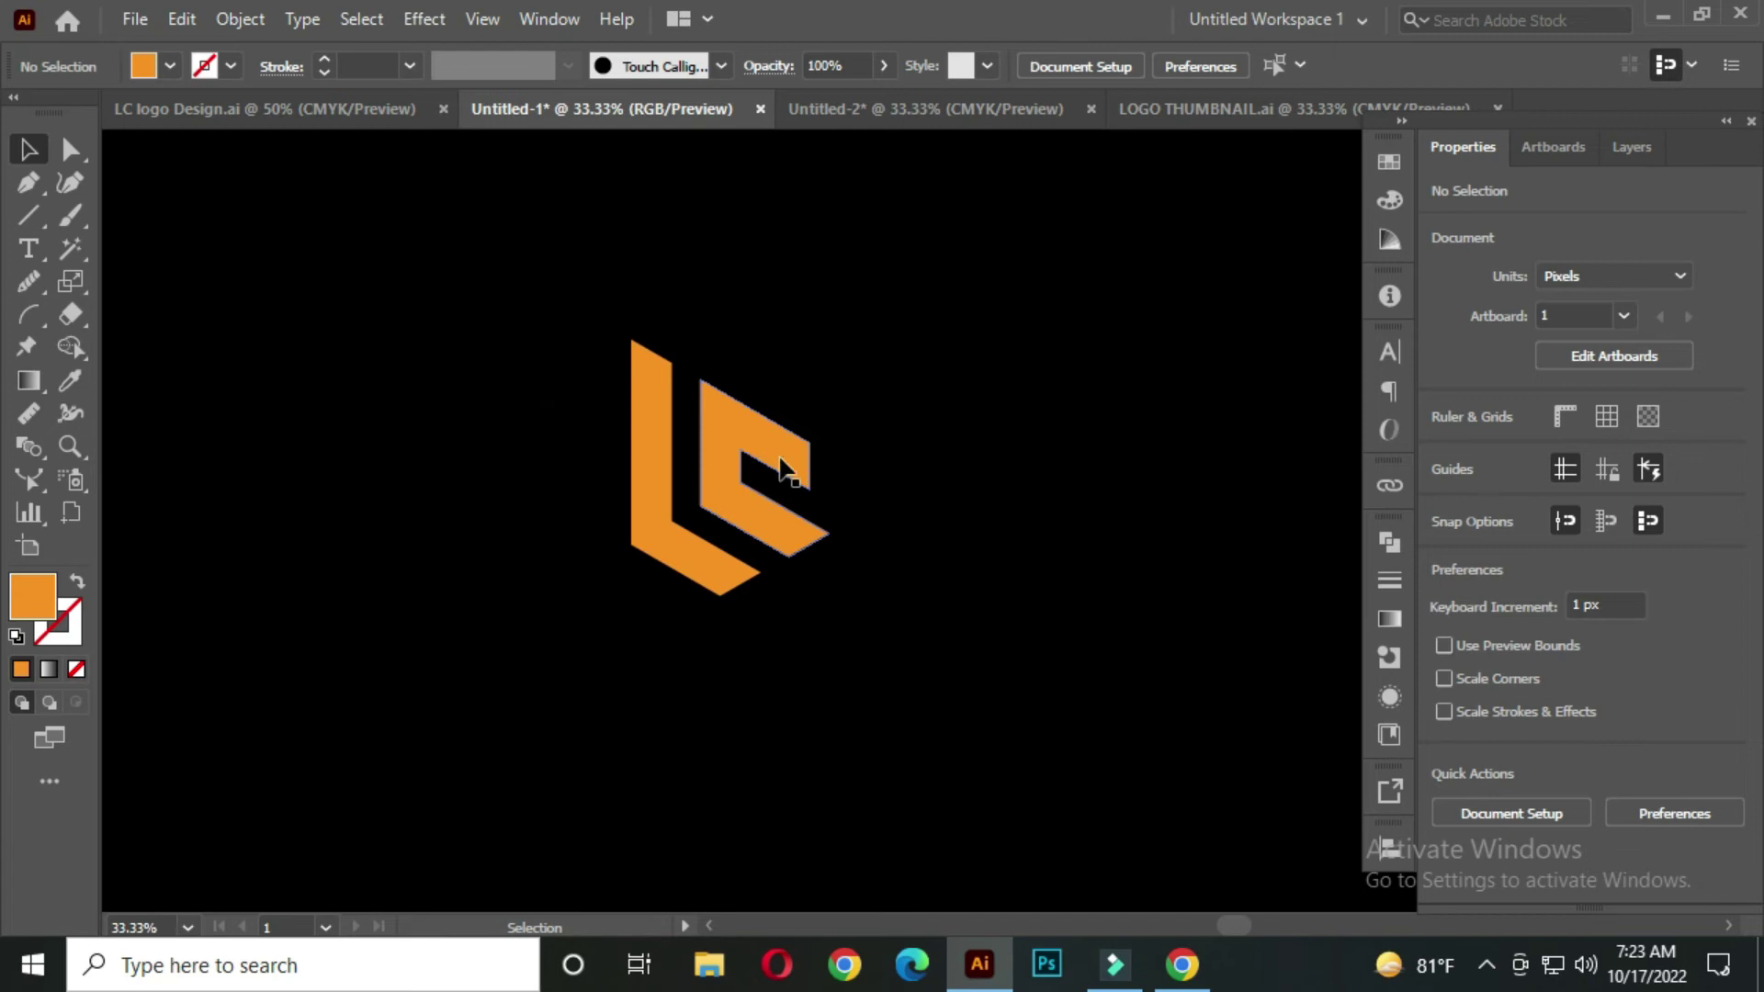
drag(18, 246, 147, 248)
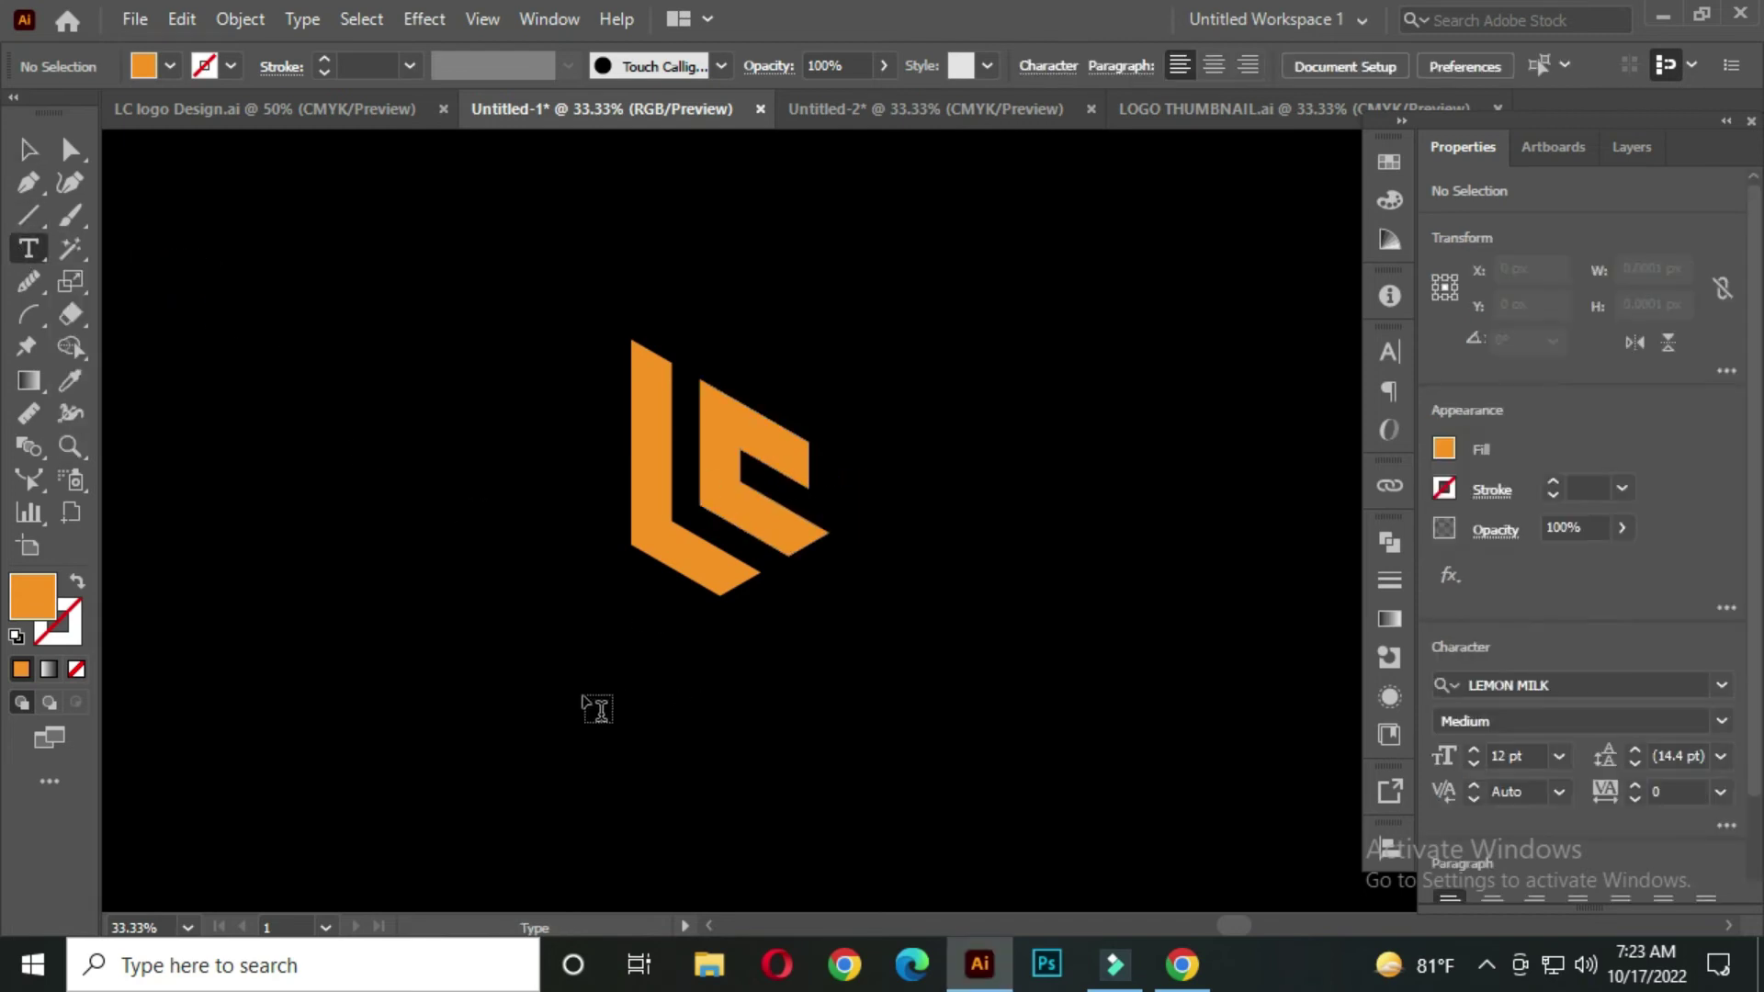
- Add a 'LOOM & COLOR' text line below the logo and enlarge it proportionally
click(556, 694)
key(BackSpace)
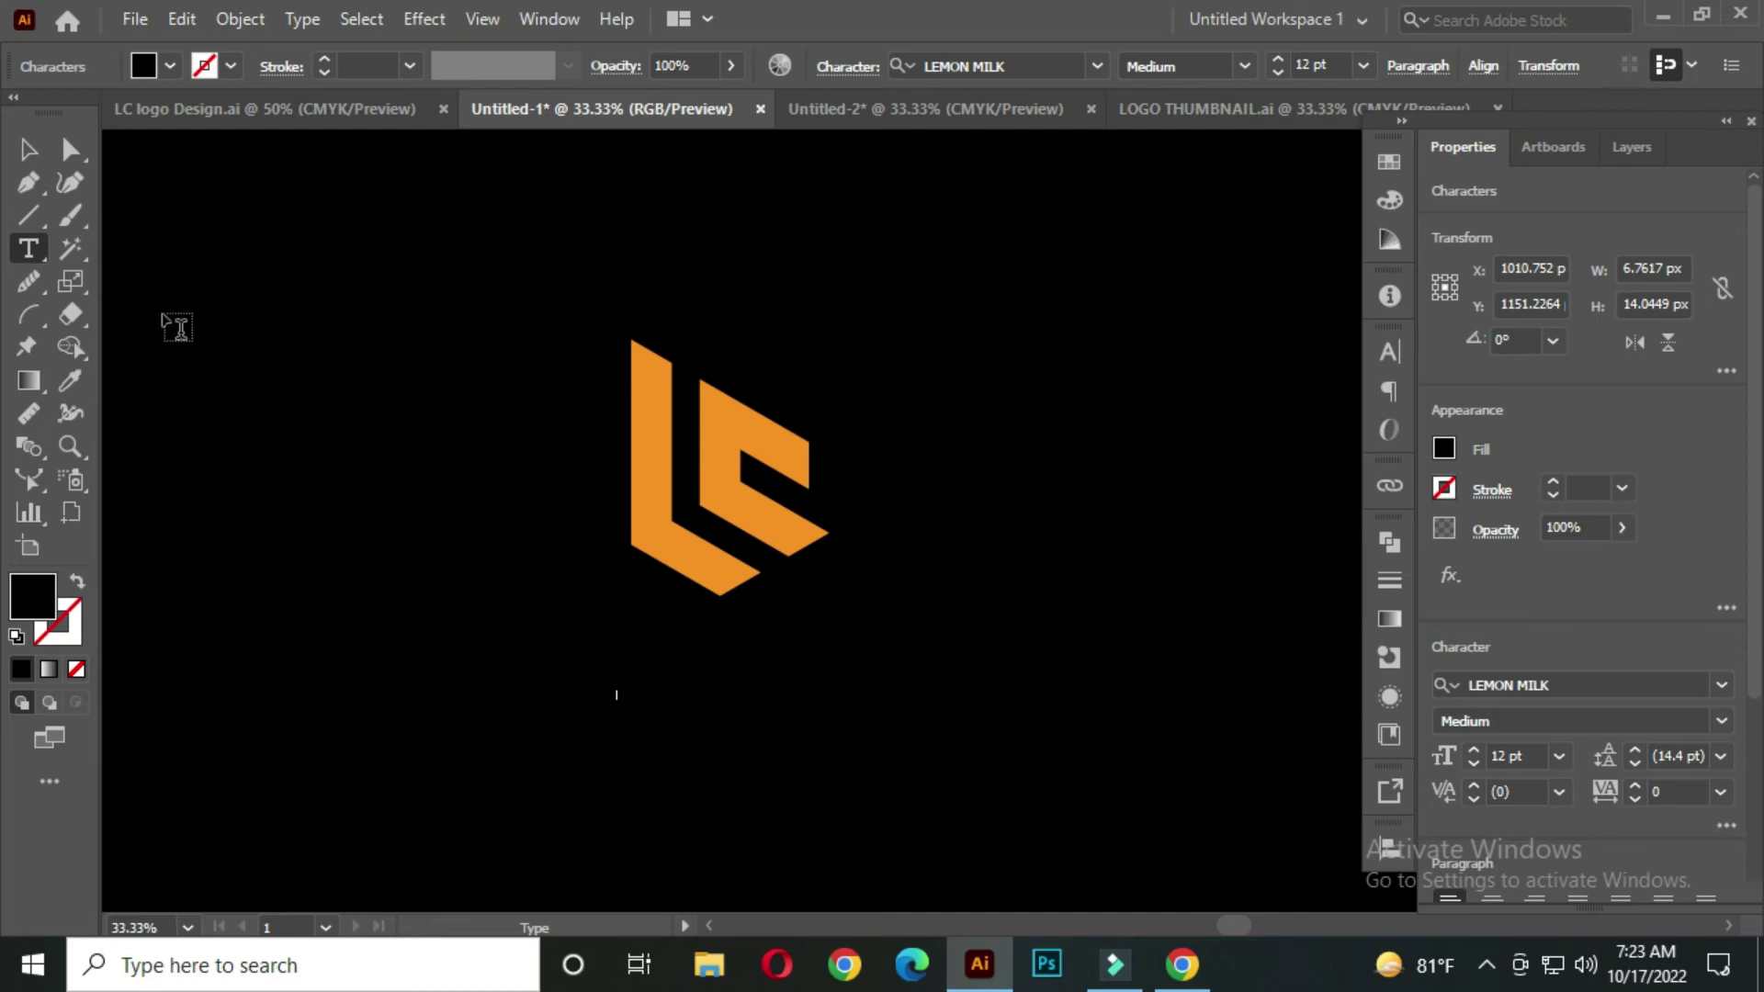
click(28, 149)
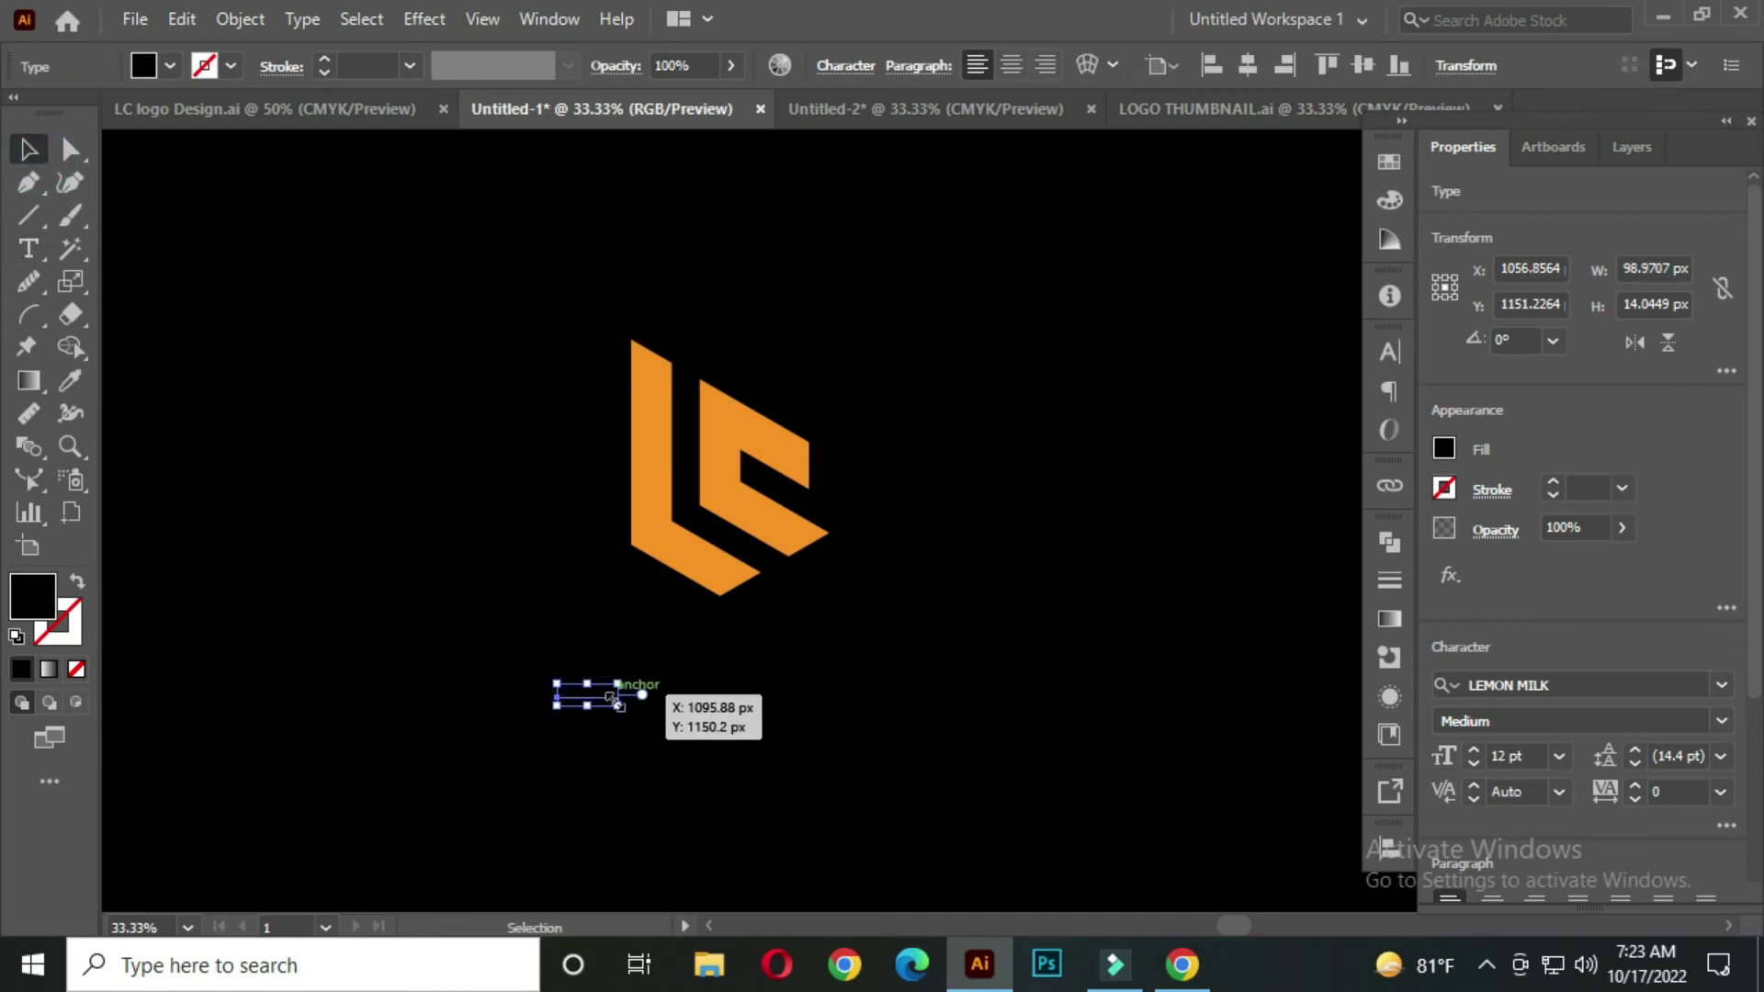
drag(617, 704, 774, 815)
drag(598, 701, 689, 701)
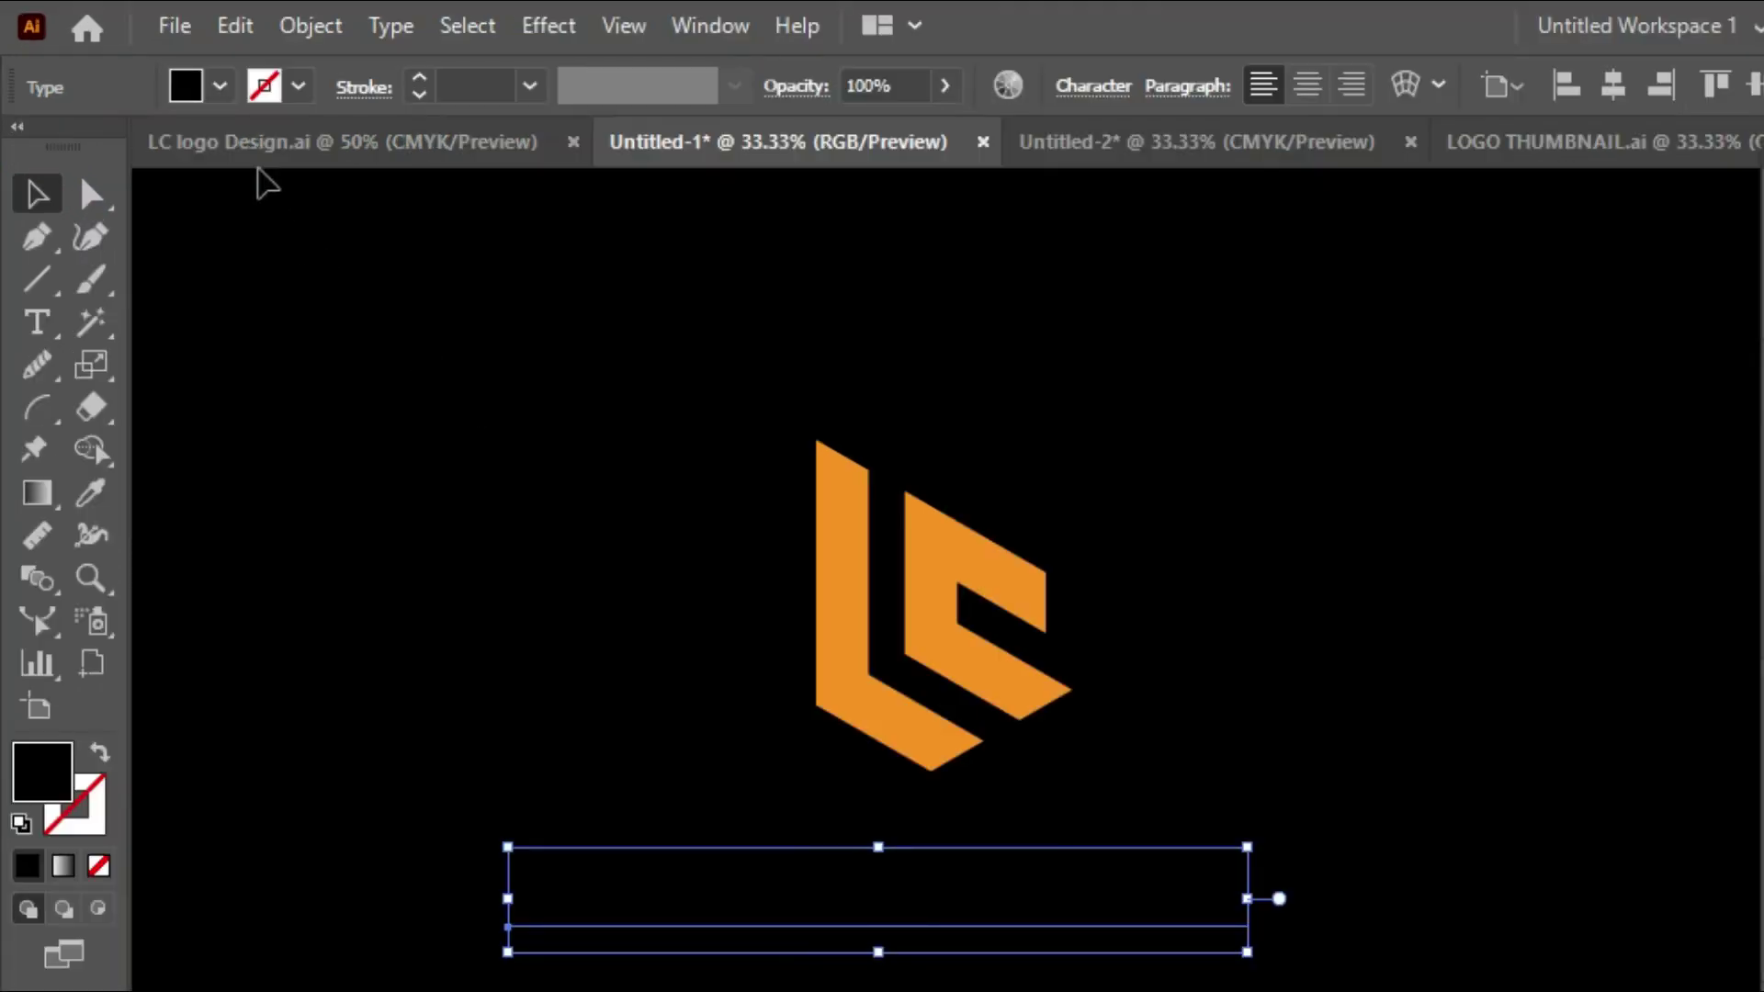
- Fill the LOOM & COLOR text white and position it right under the logo
click(186, 85)
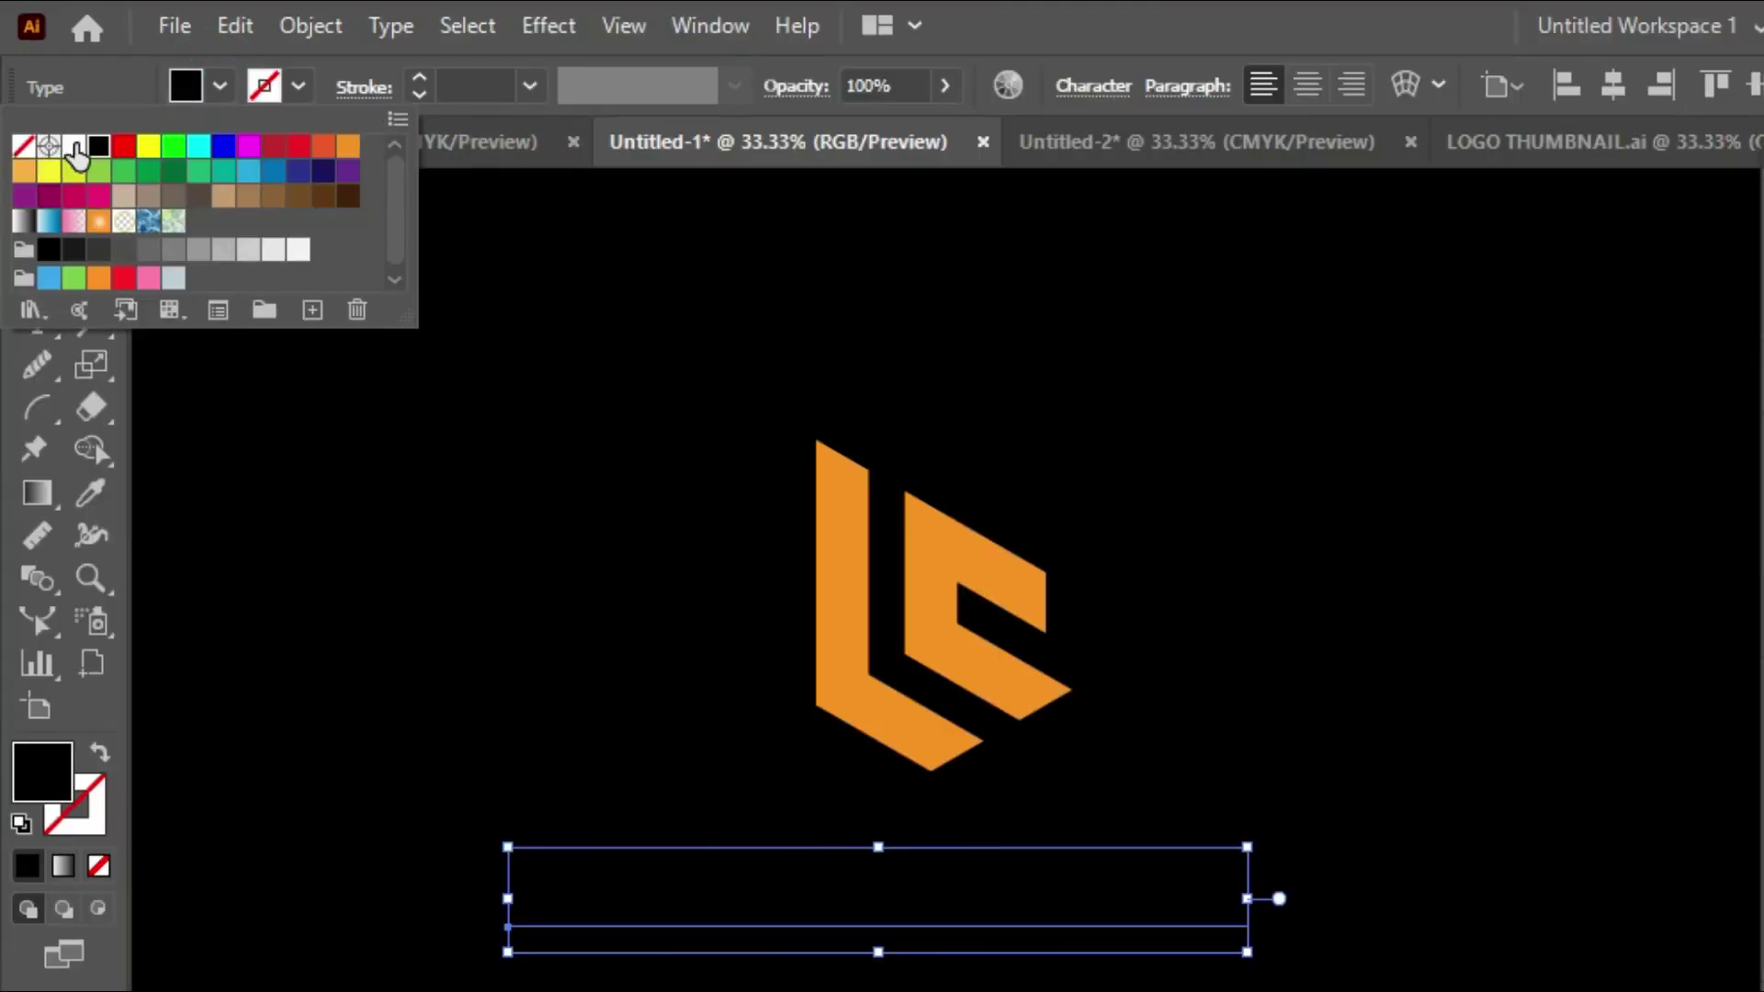
click(74, 145)
click(452, 480)
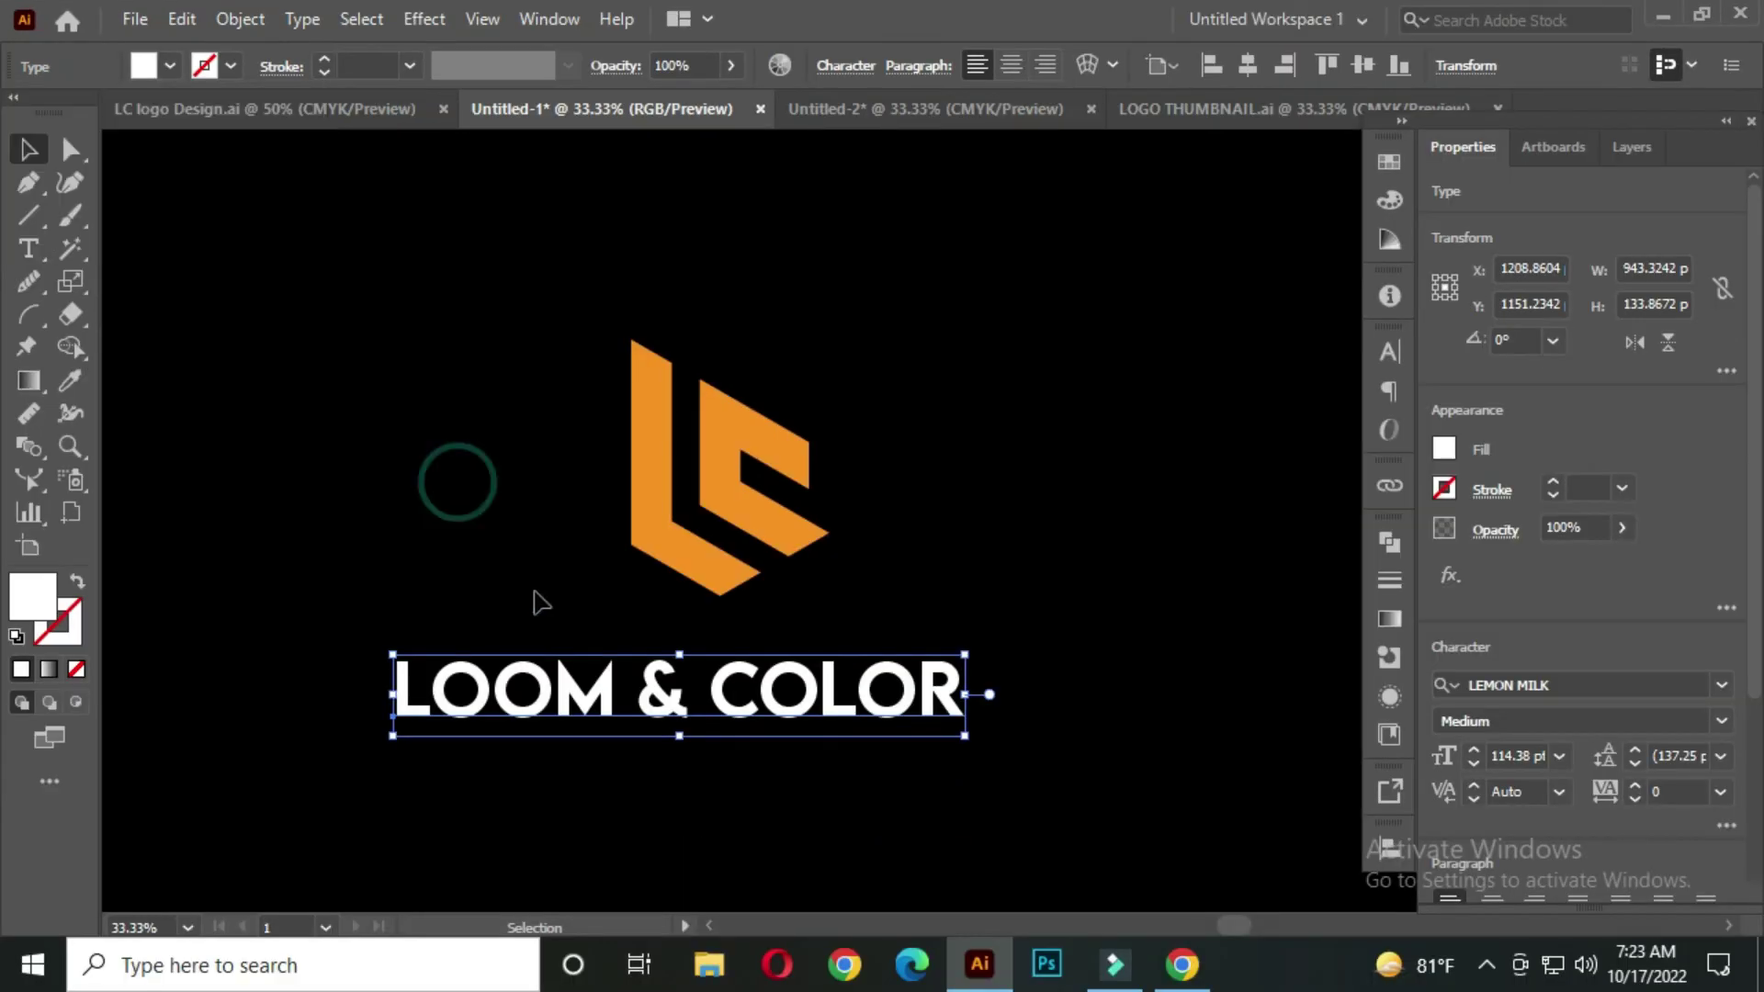
click(913, 590)
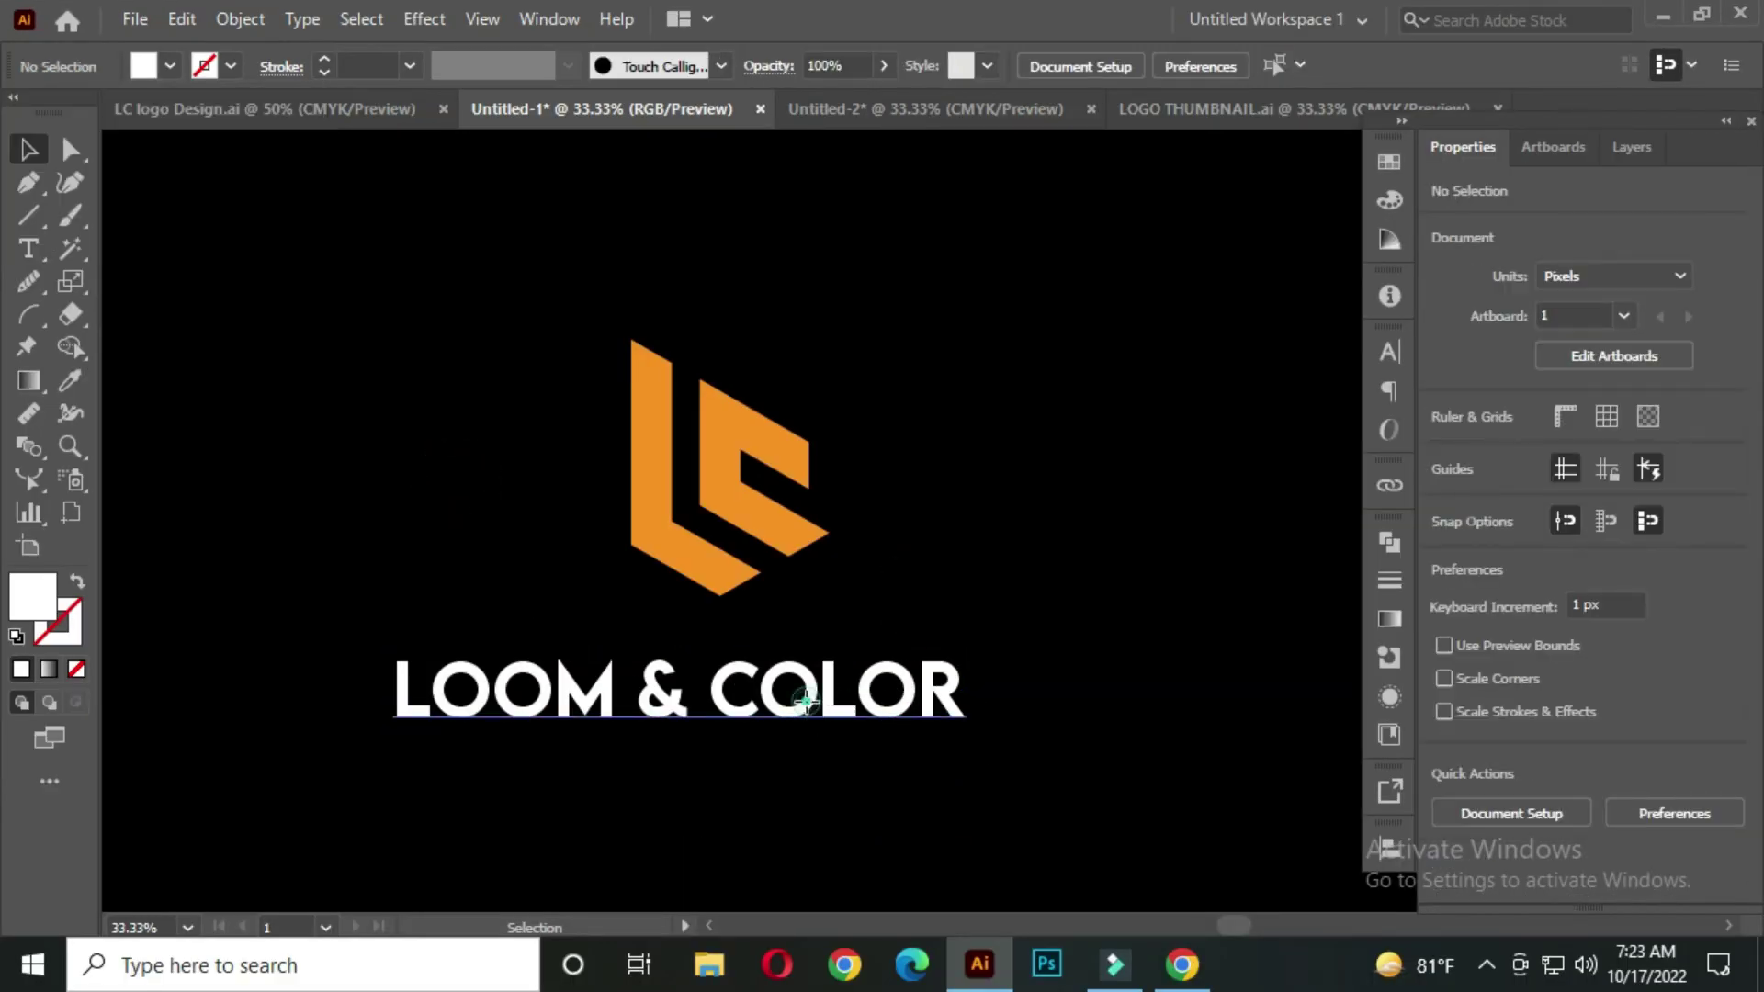
drag(806, 701, 843, 705)
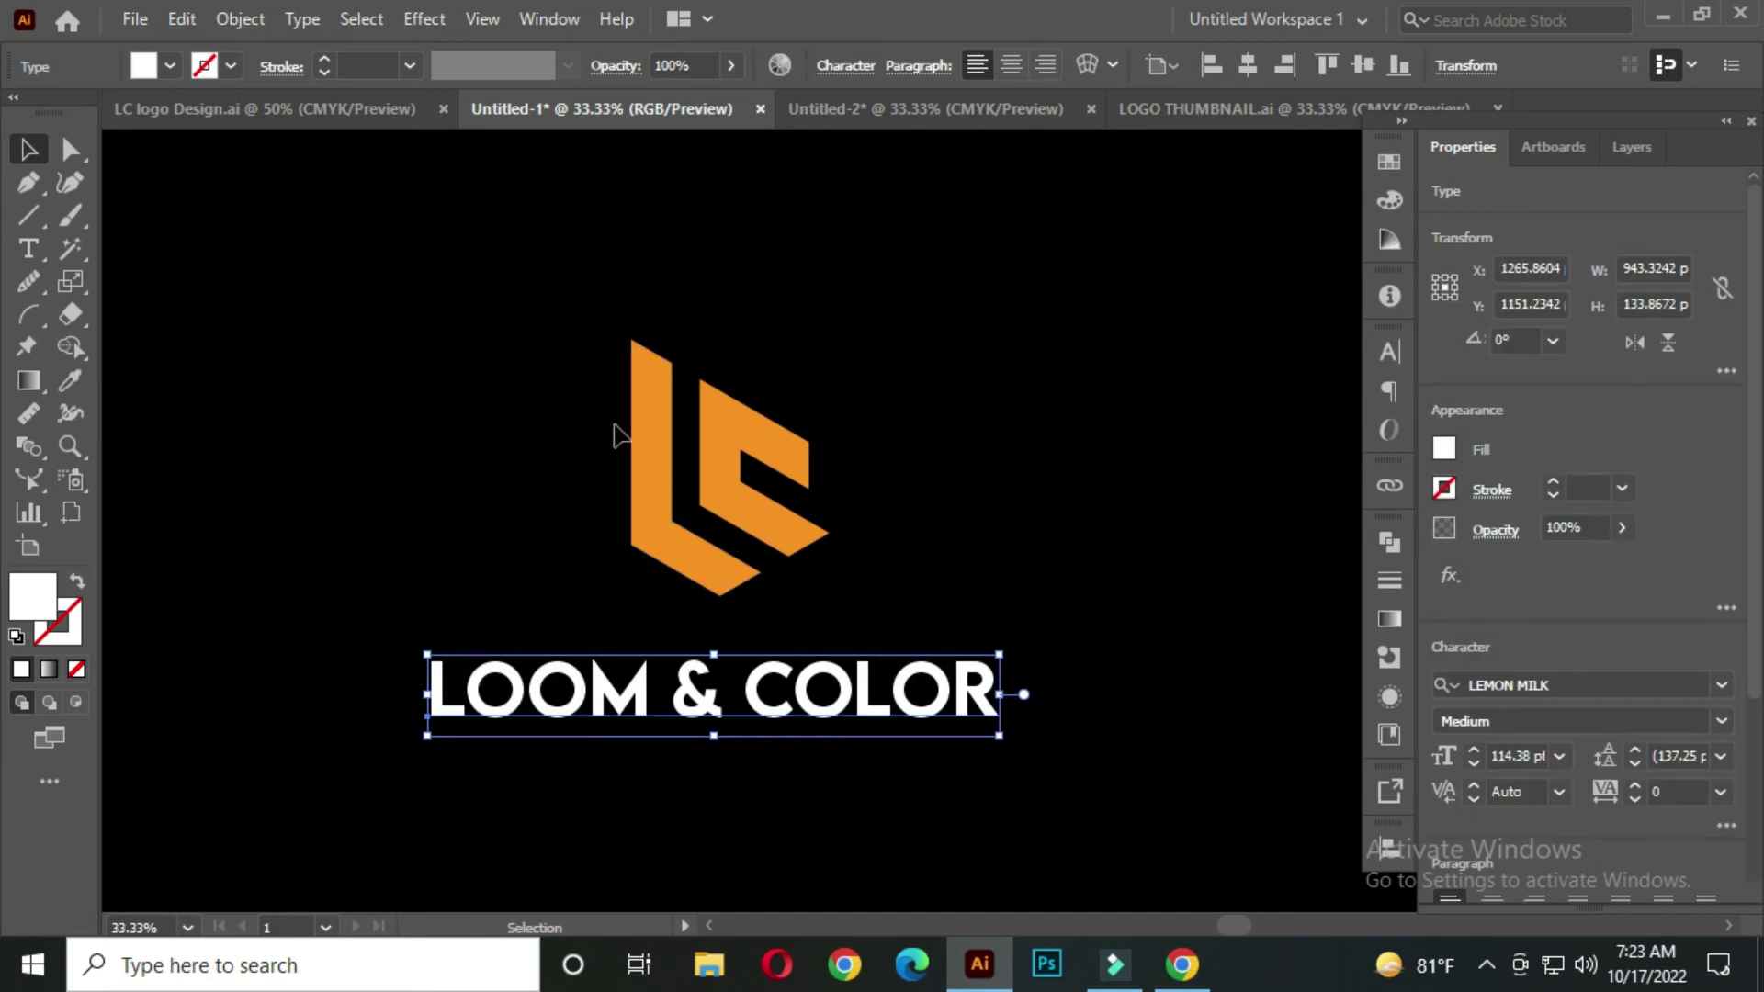
- Shrink the LC logo proportionally and move LOOM & COLOR up closer to it
click(643, 432)
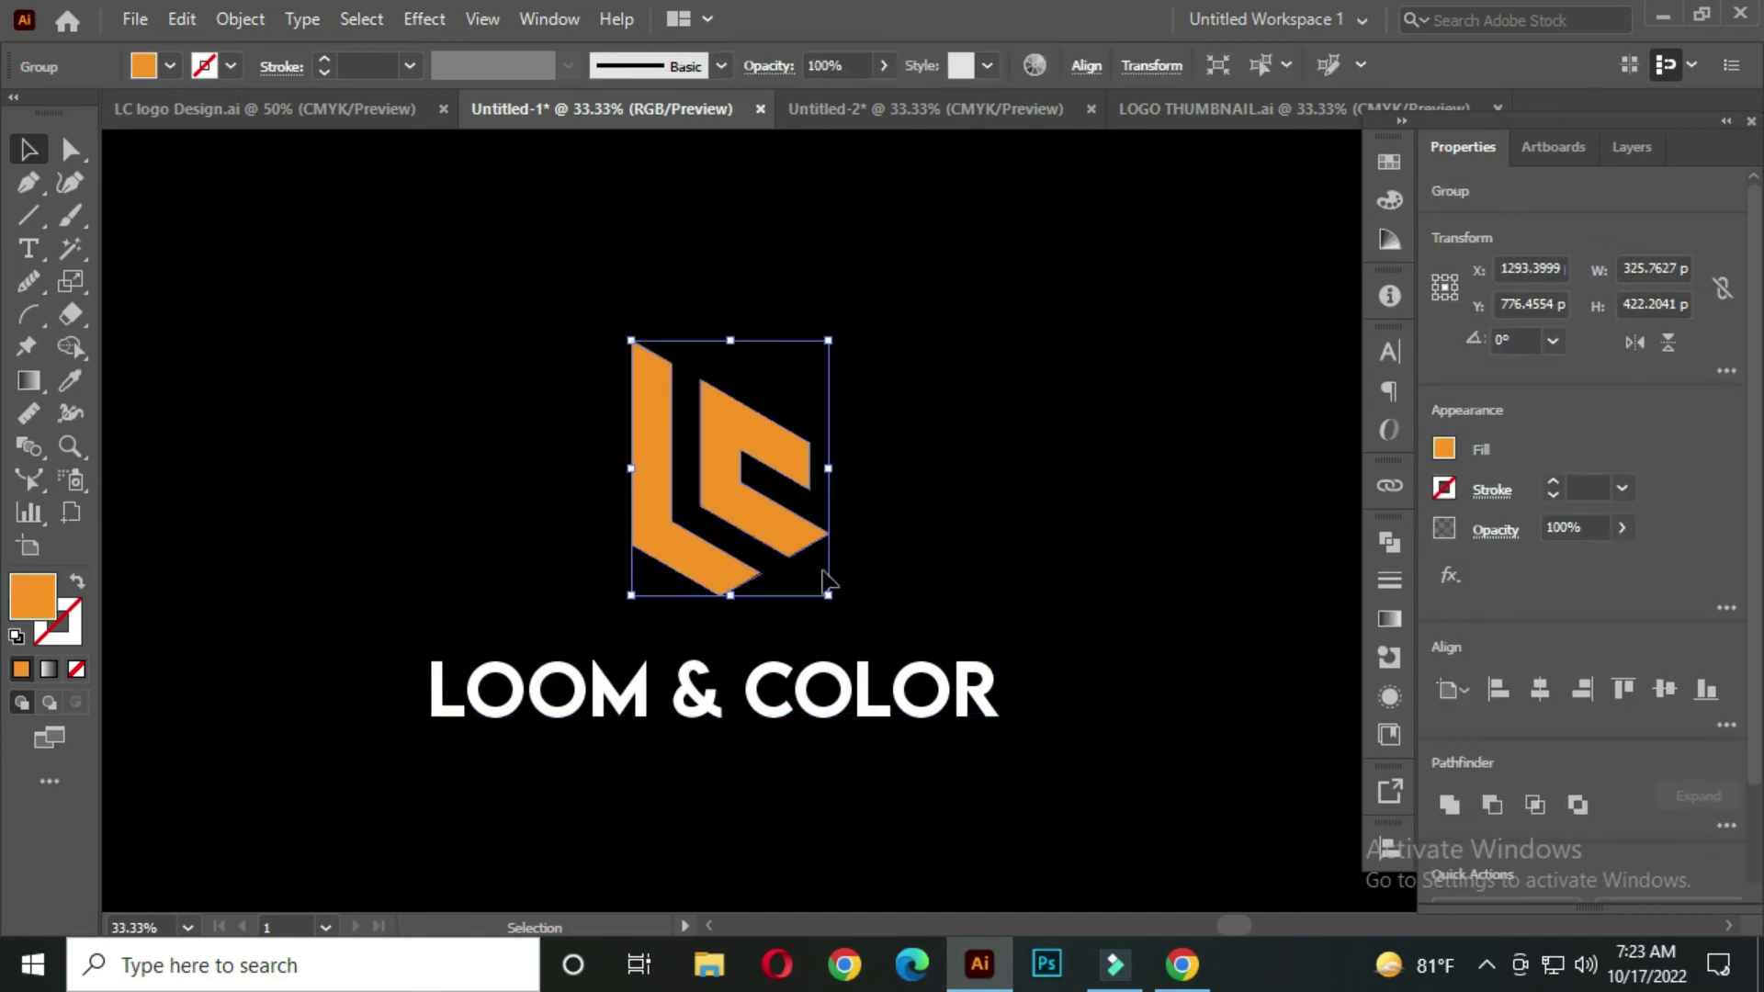
drag(827, 595, 724, 509)
click(898, 540)
drag(799, 713, 804, 636)
click(561, 434)
- Centre the logo horizontally over the text, then scale the pair down and shift it up
mouse_move(485, 309)
mouse_down()
mouse_move(926, 691)
mouse_move(917, 671)
mouse_up()
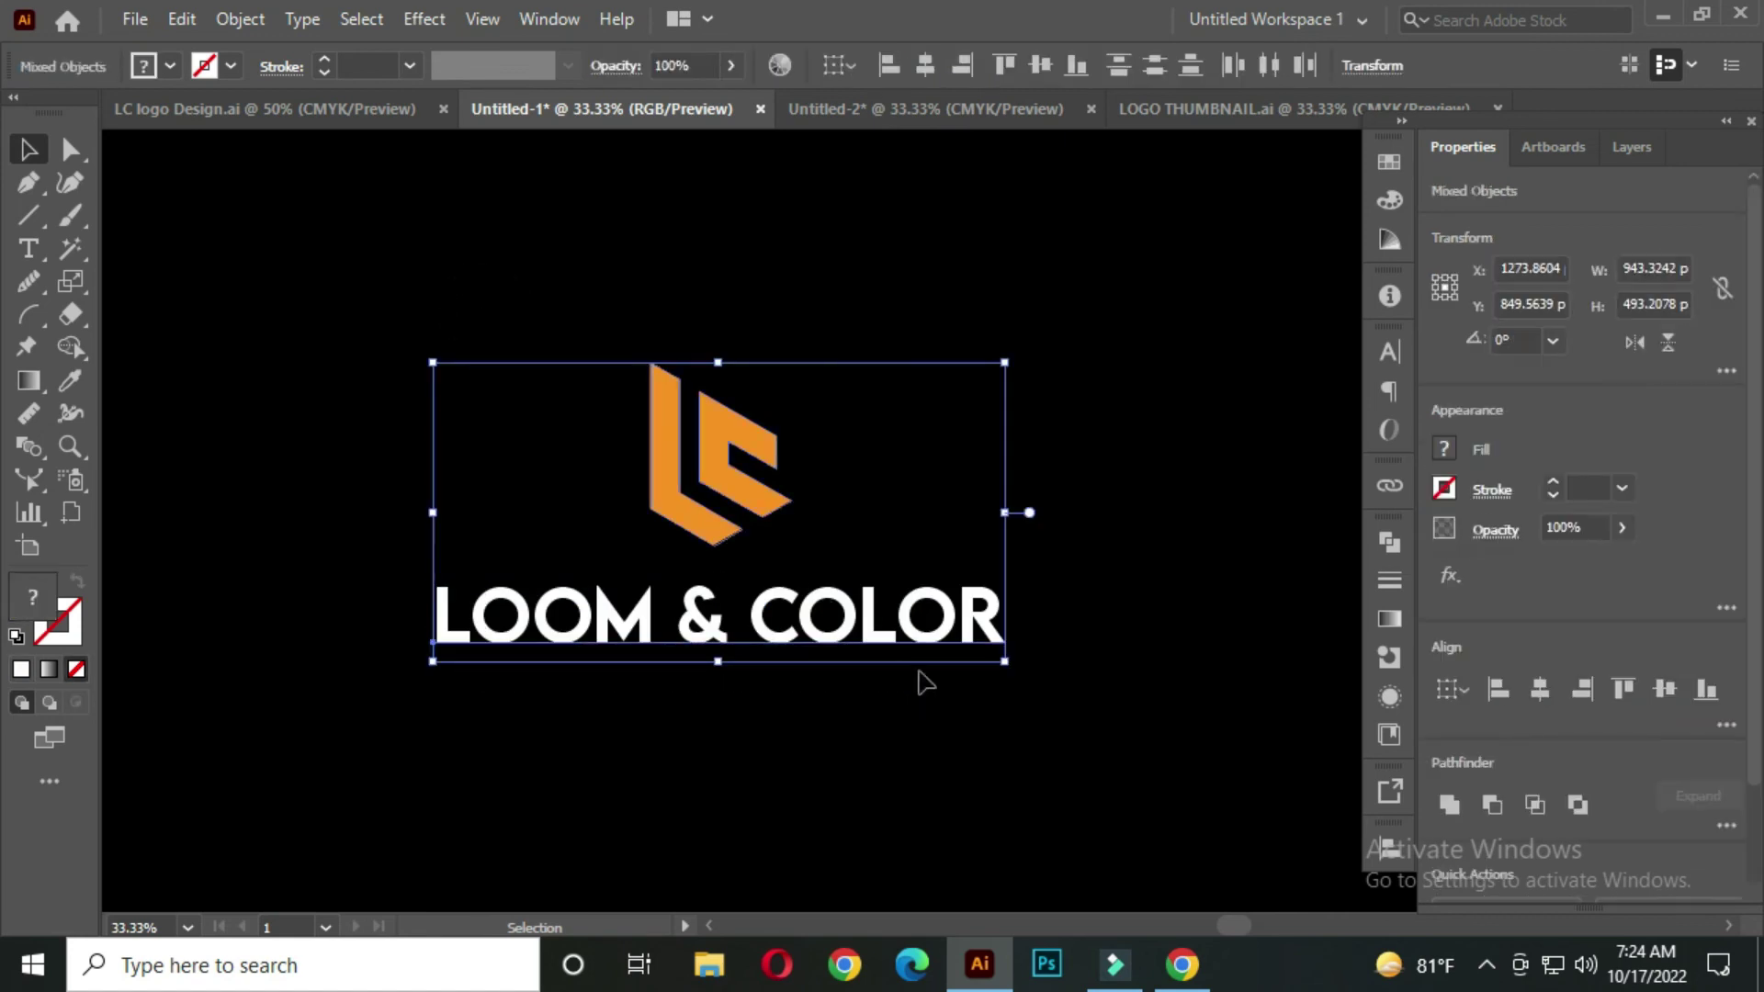
click(928, 66)
click(1112, 364)
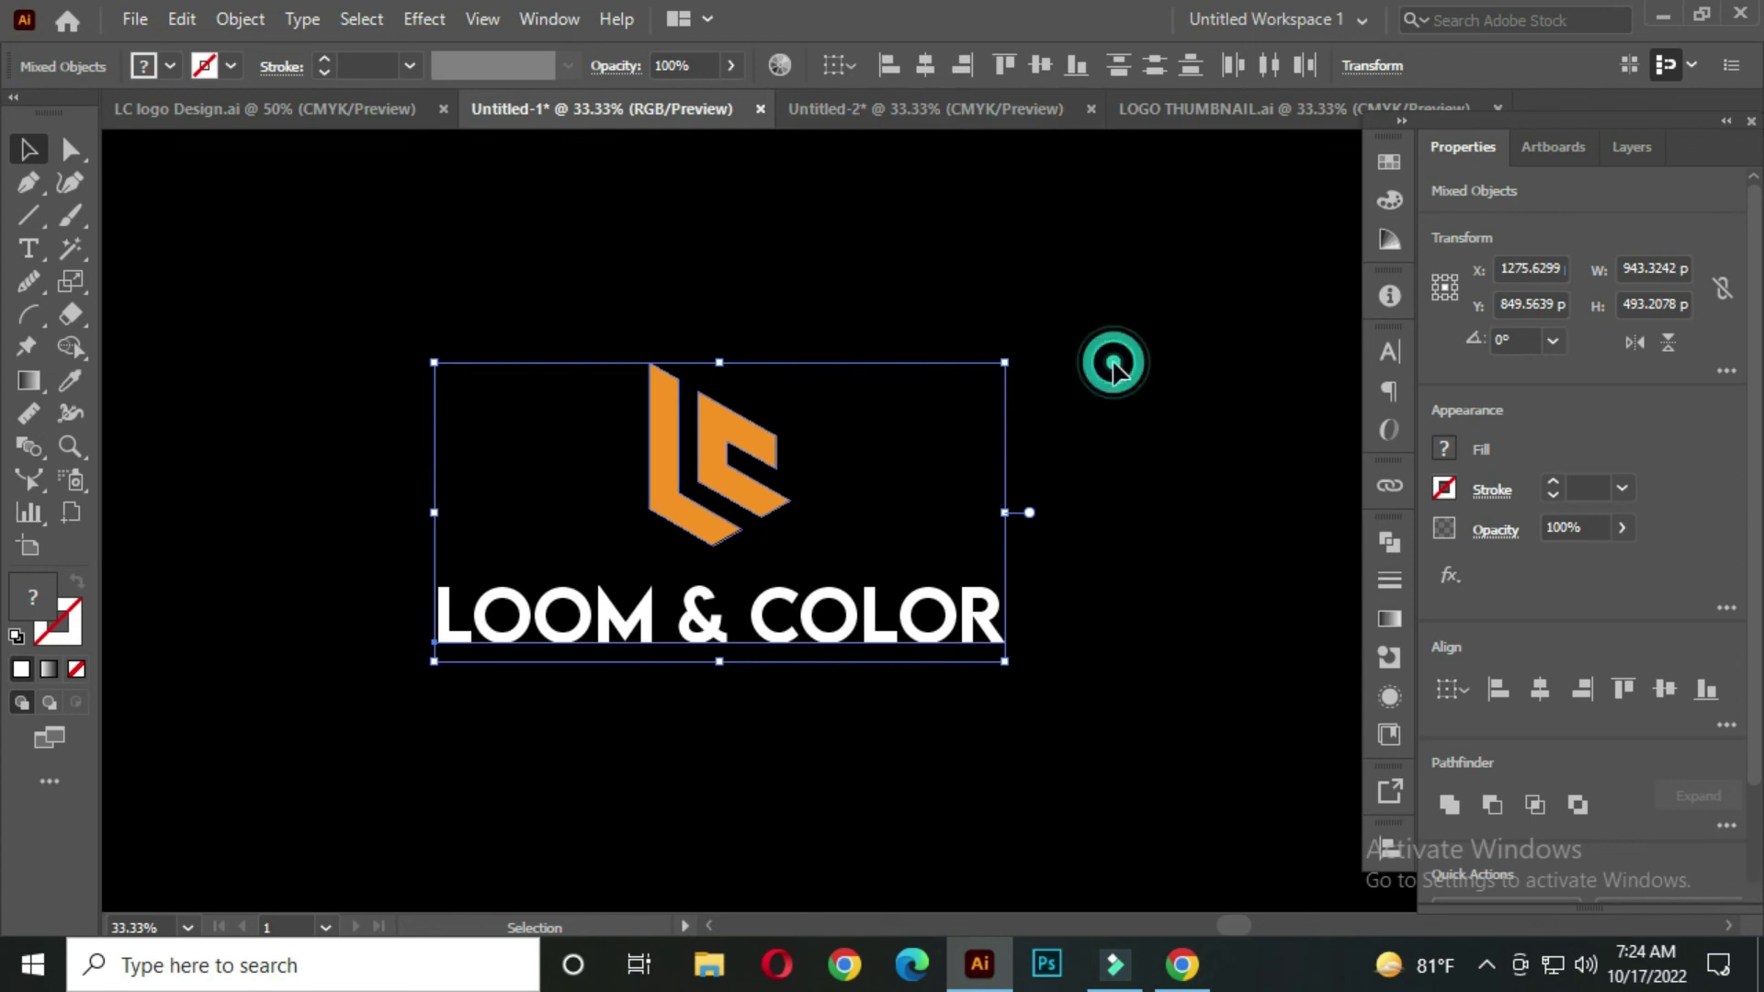
mouse_move(480, 346)
mouse_down()
mouse_move(1047, 722)
mouse_move(908, 616)
mouse_up()
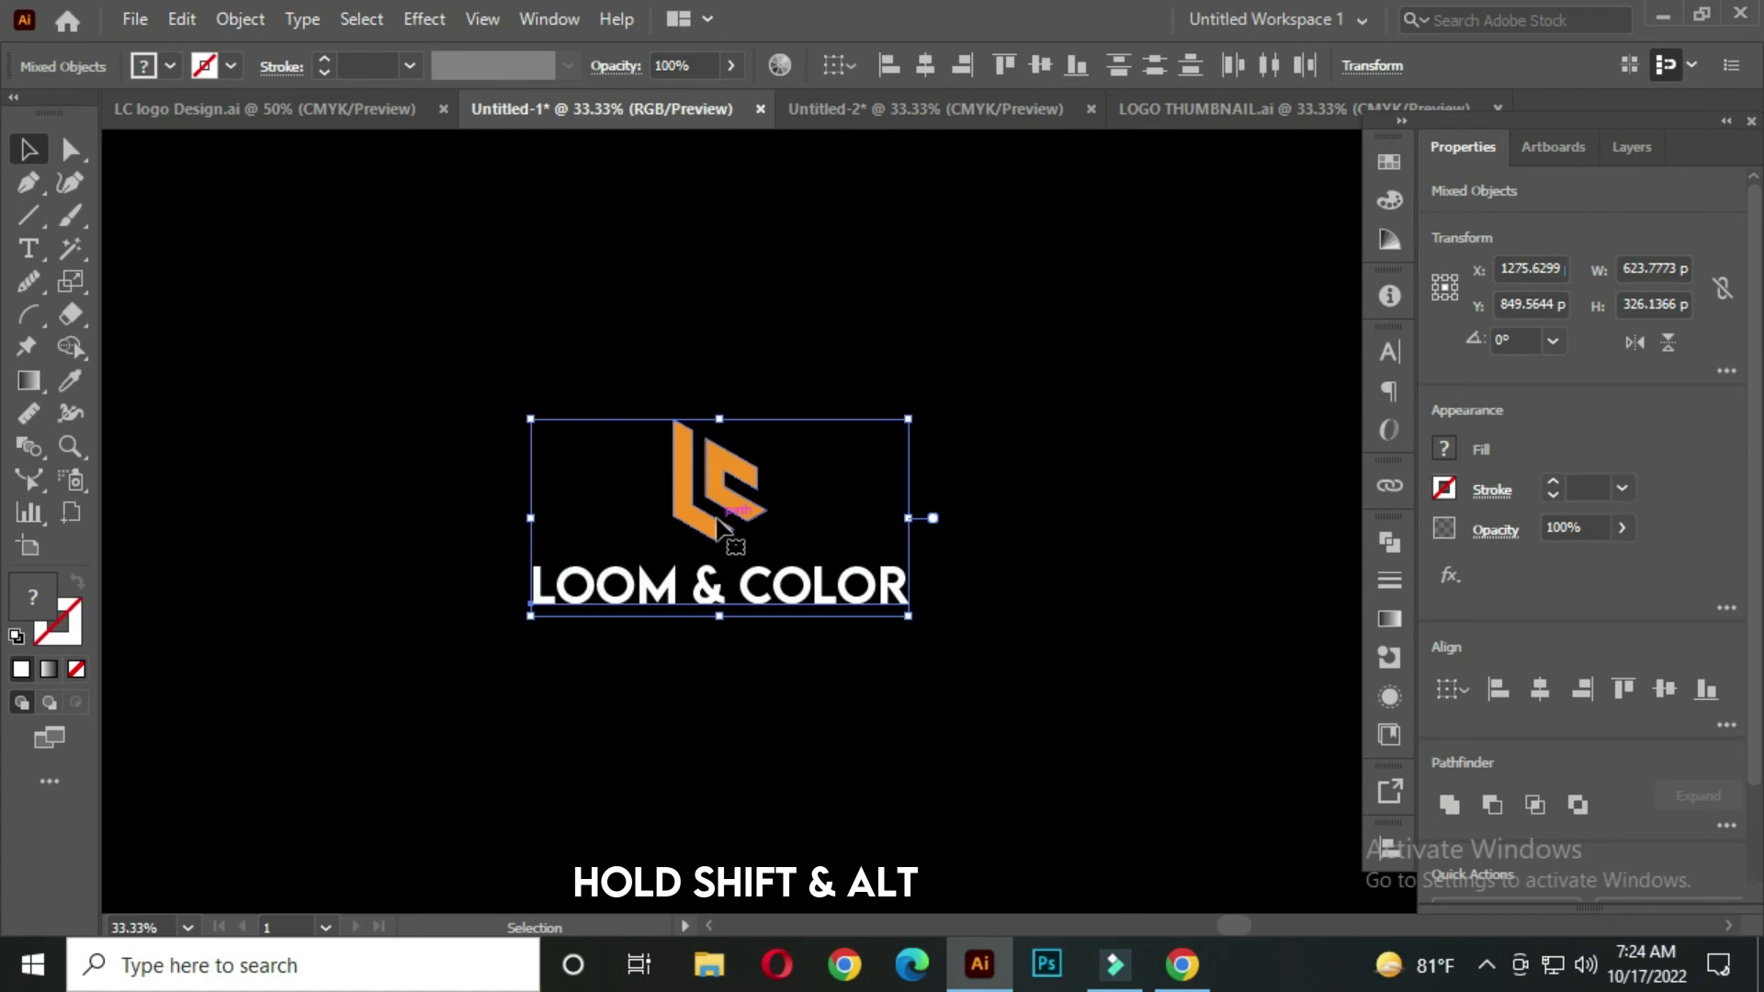
drag(714, 524, 722, 475)
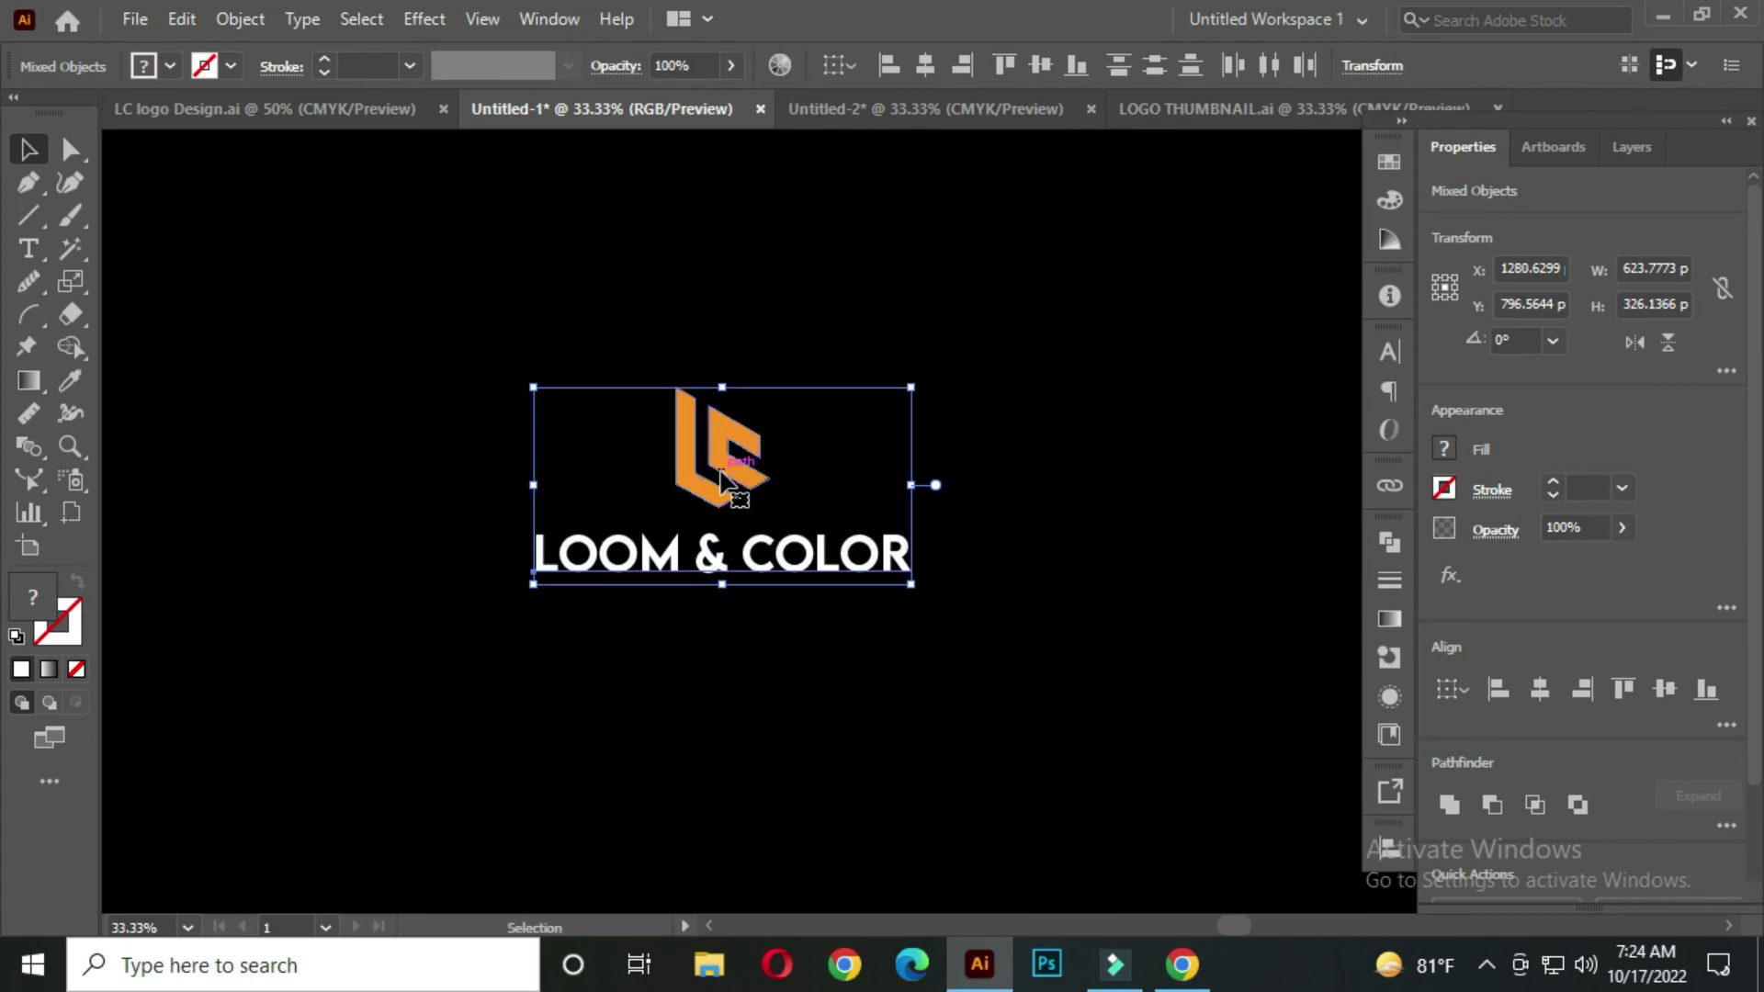
click(1052, 510)
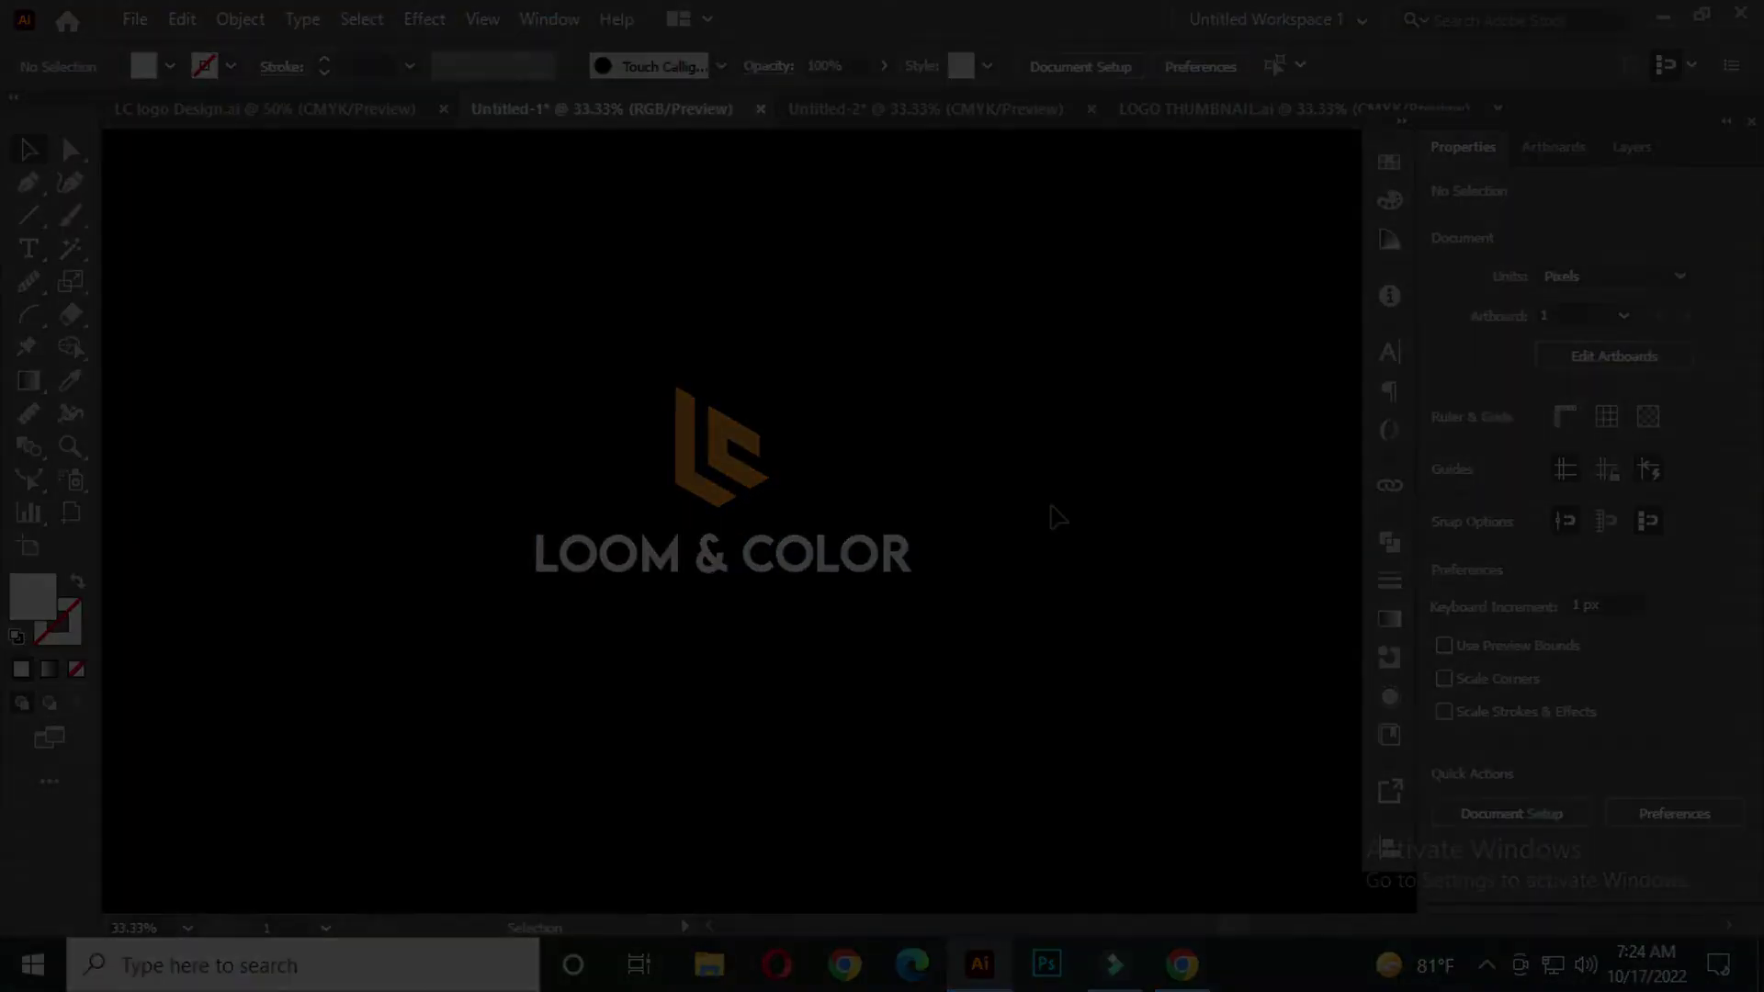